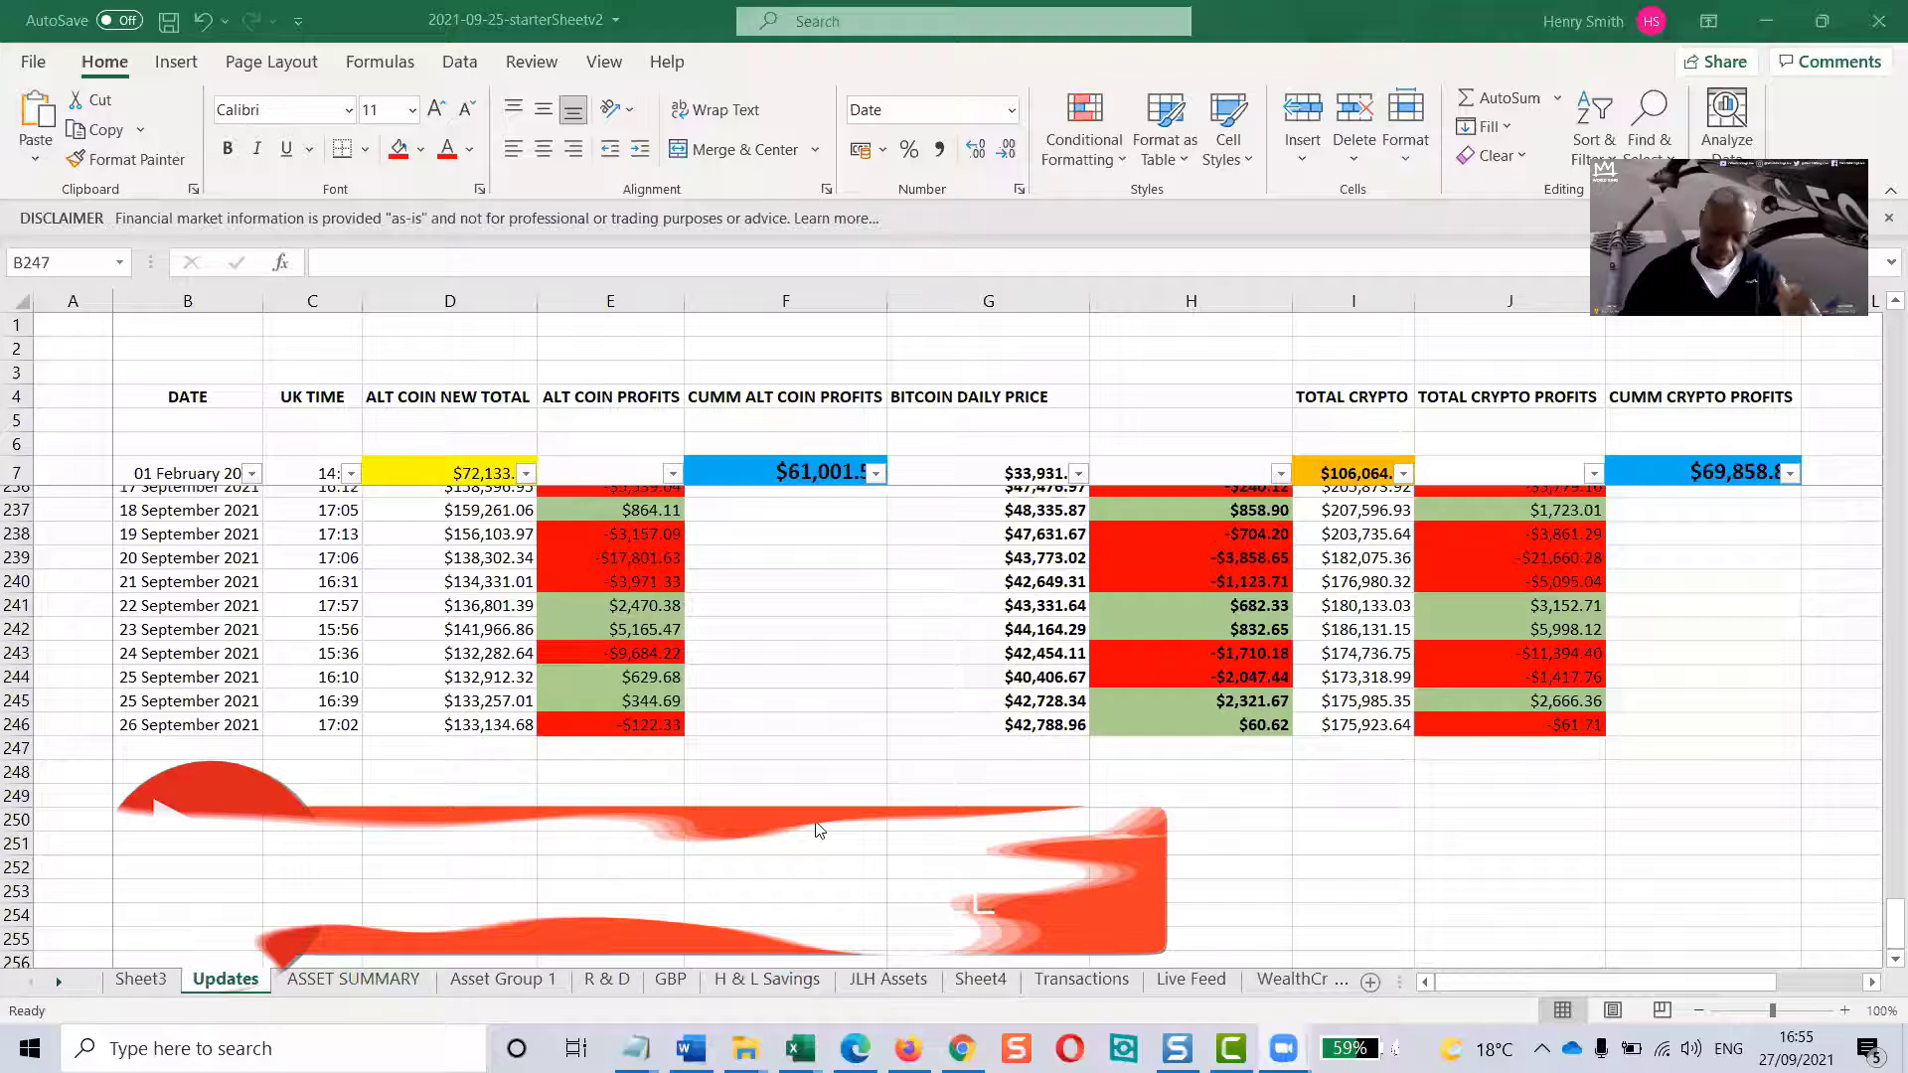
Select the ALT COIN PROFITS, Bitcoin profit (H) and TOTAL CRYPTO PROFITS (J) columns for review
{"action": "scroll", "coordinate": [818, 830], "scroll_direction": "up", "scroll_amount": 4}
{"action": "scroll", "coordinate": [840, 822], "scroll_direction": "up", "scroll_amount": 20}
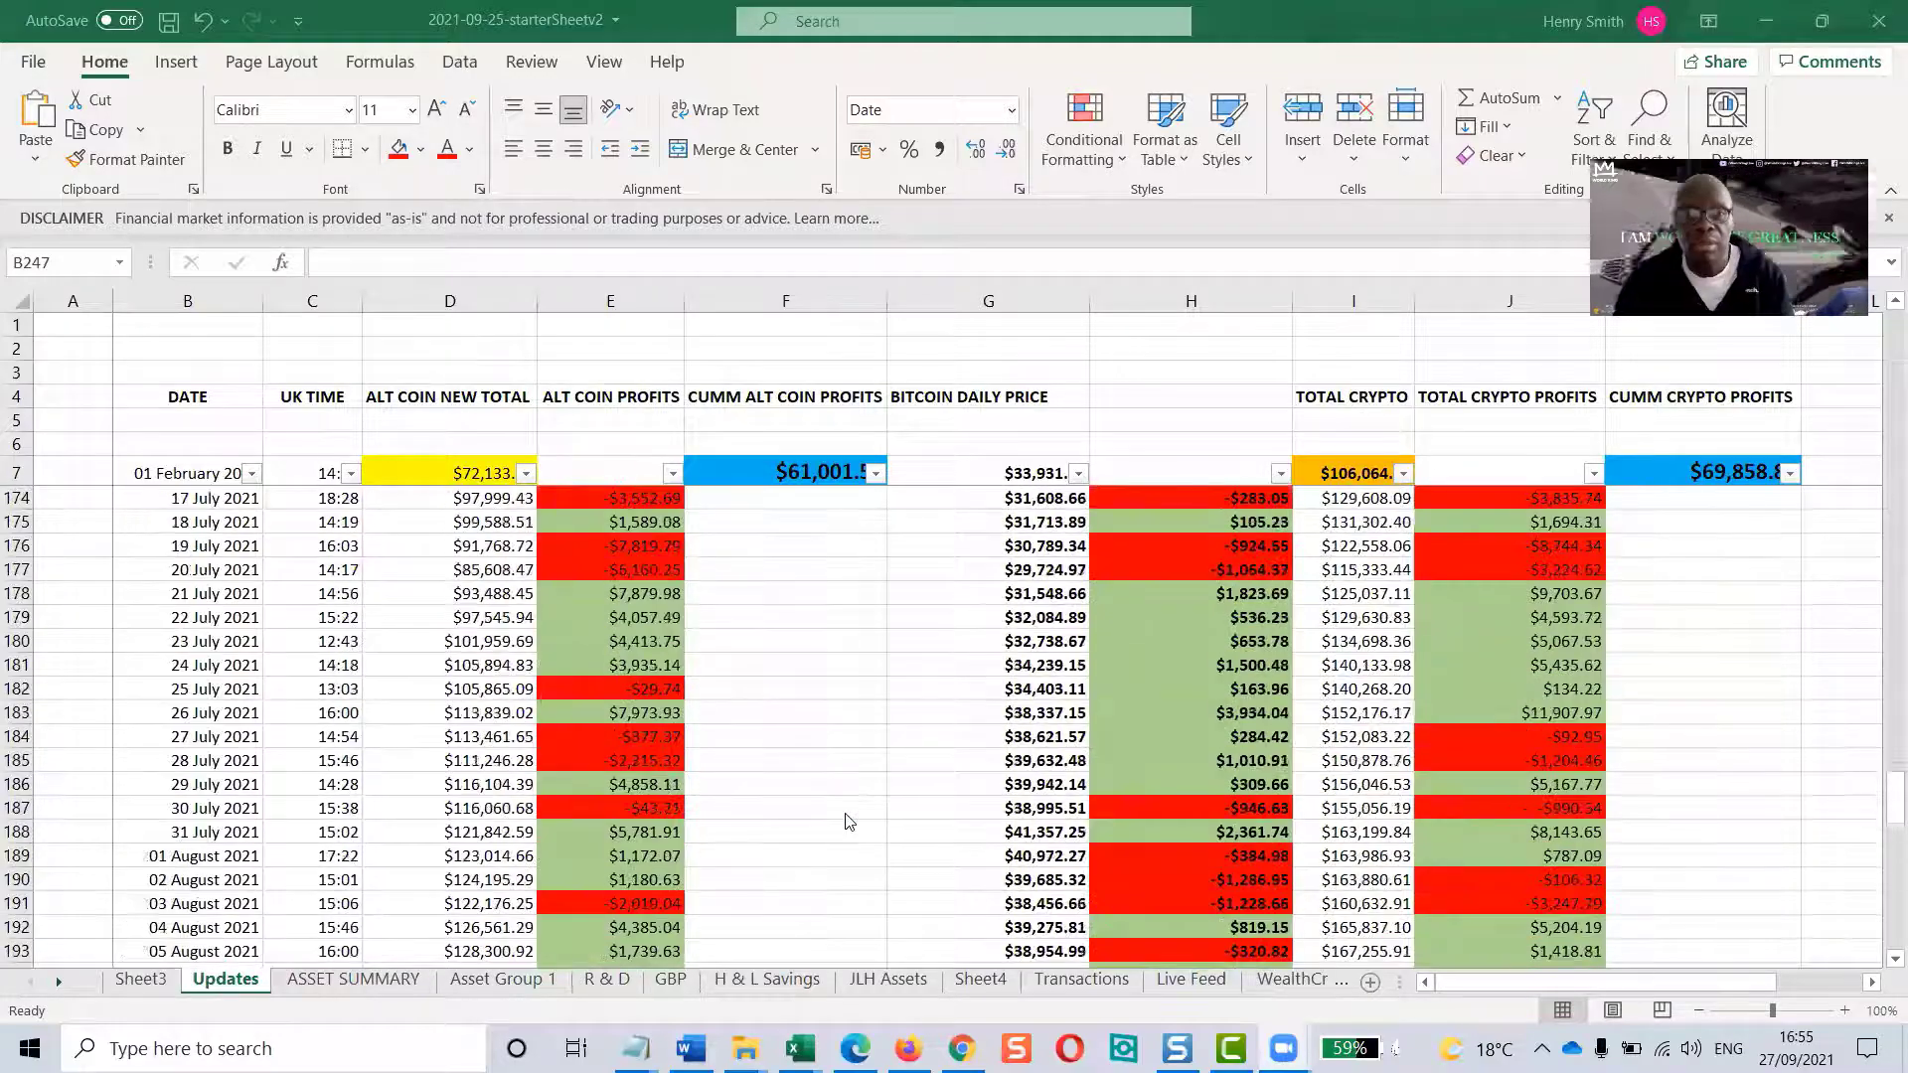
{"action": "scroll", "coordinate": [850, 824], "scroll_direction": "up", "scroll_amount": 5}
{"action": "scroll", "coordinate": [850, 824], "scroll_direction": "down", "scroll_amount": 4}
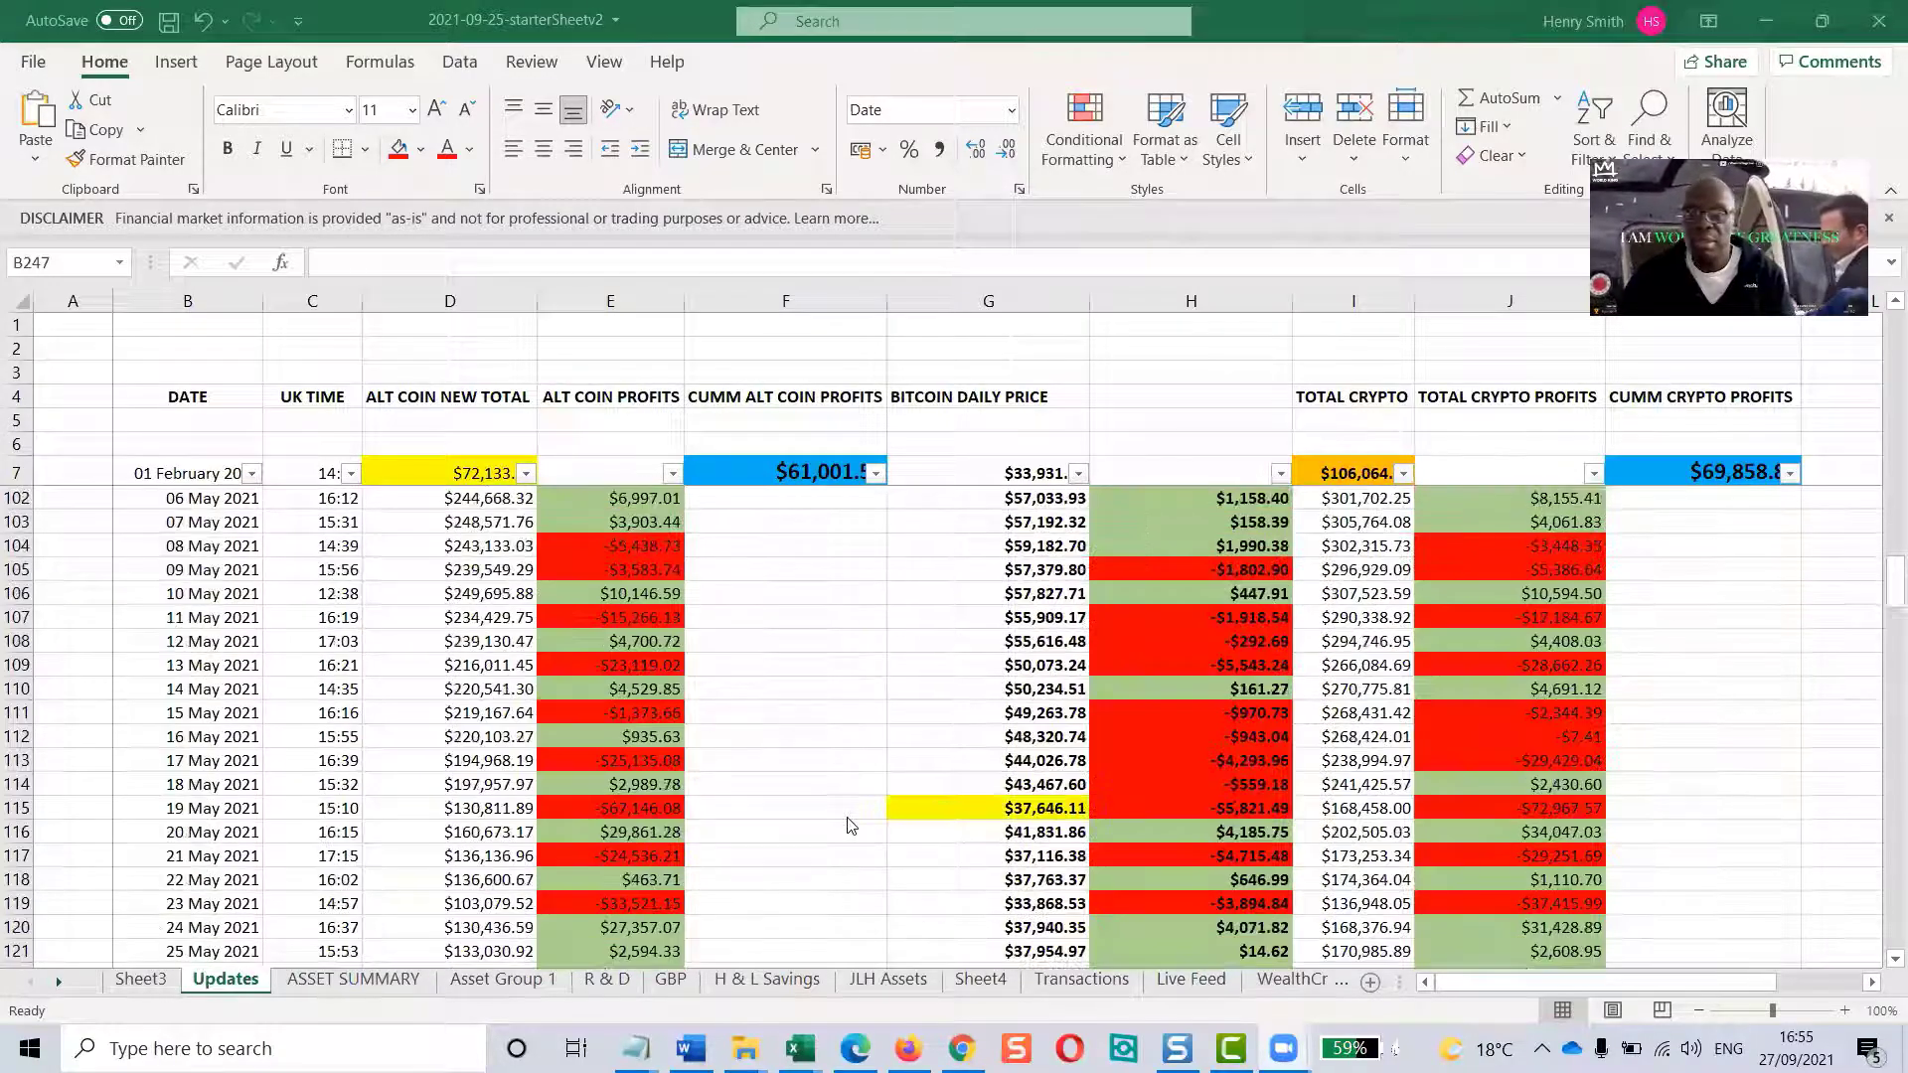
{"action": "scroll", "coordinate": [622, 301], "scroll_direction": "down", "scroll_amount": 9}
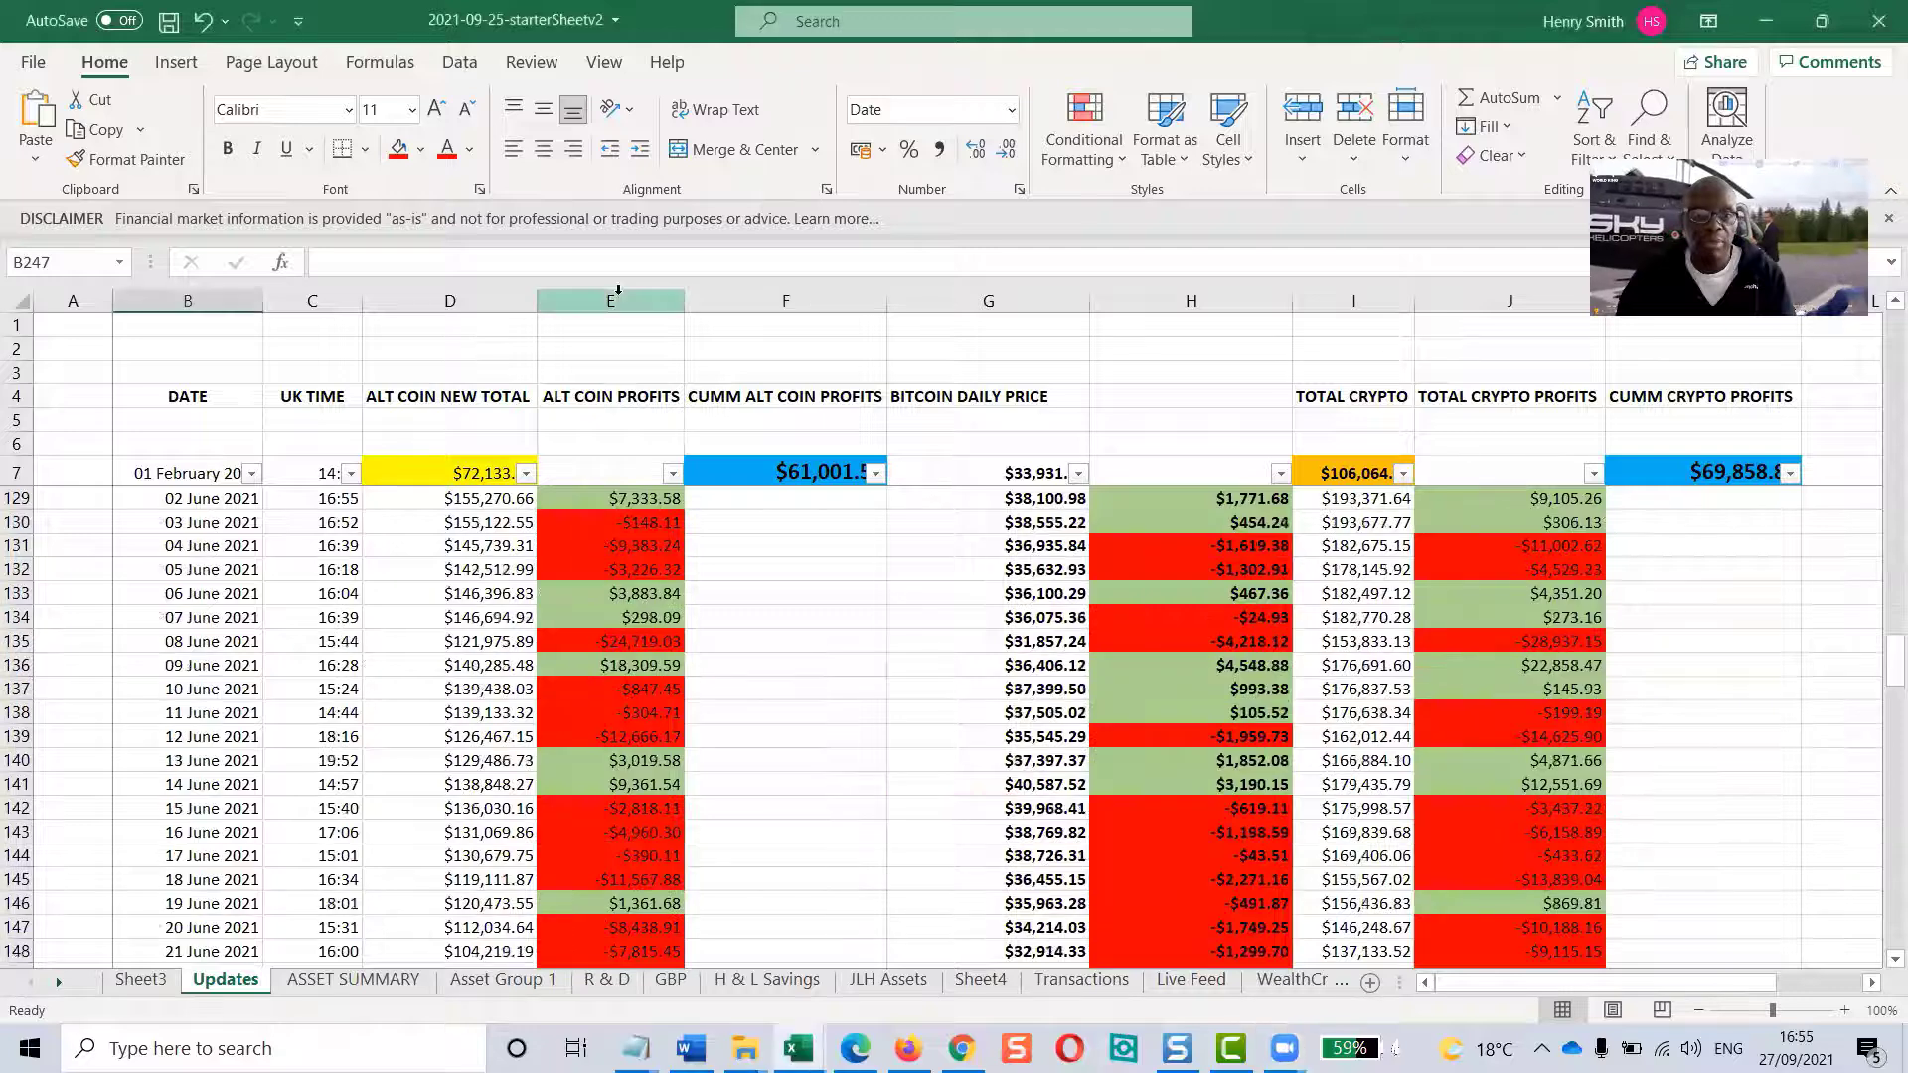
{"action": "left_click", "coordinate": [616, 301]}
{"action": "left_click", "coordinate": [1171, 301]}
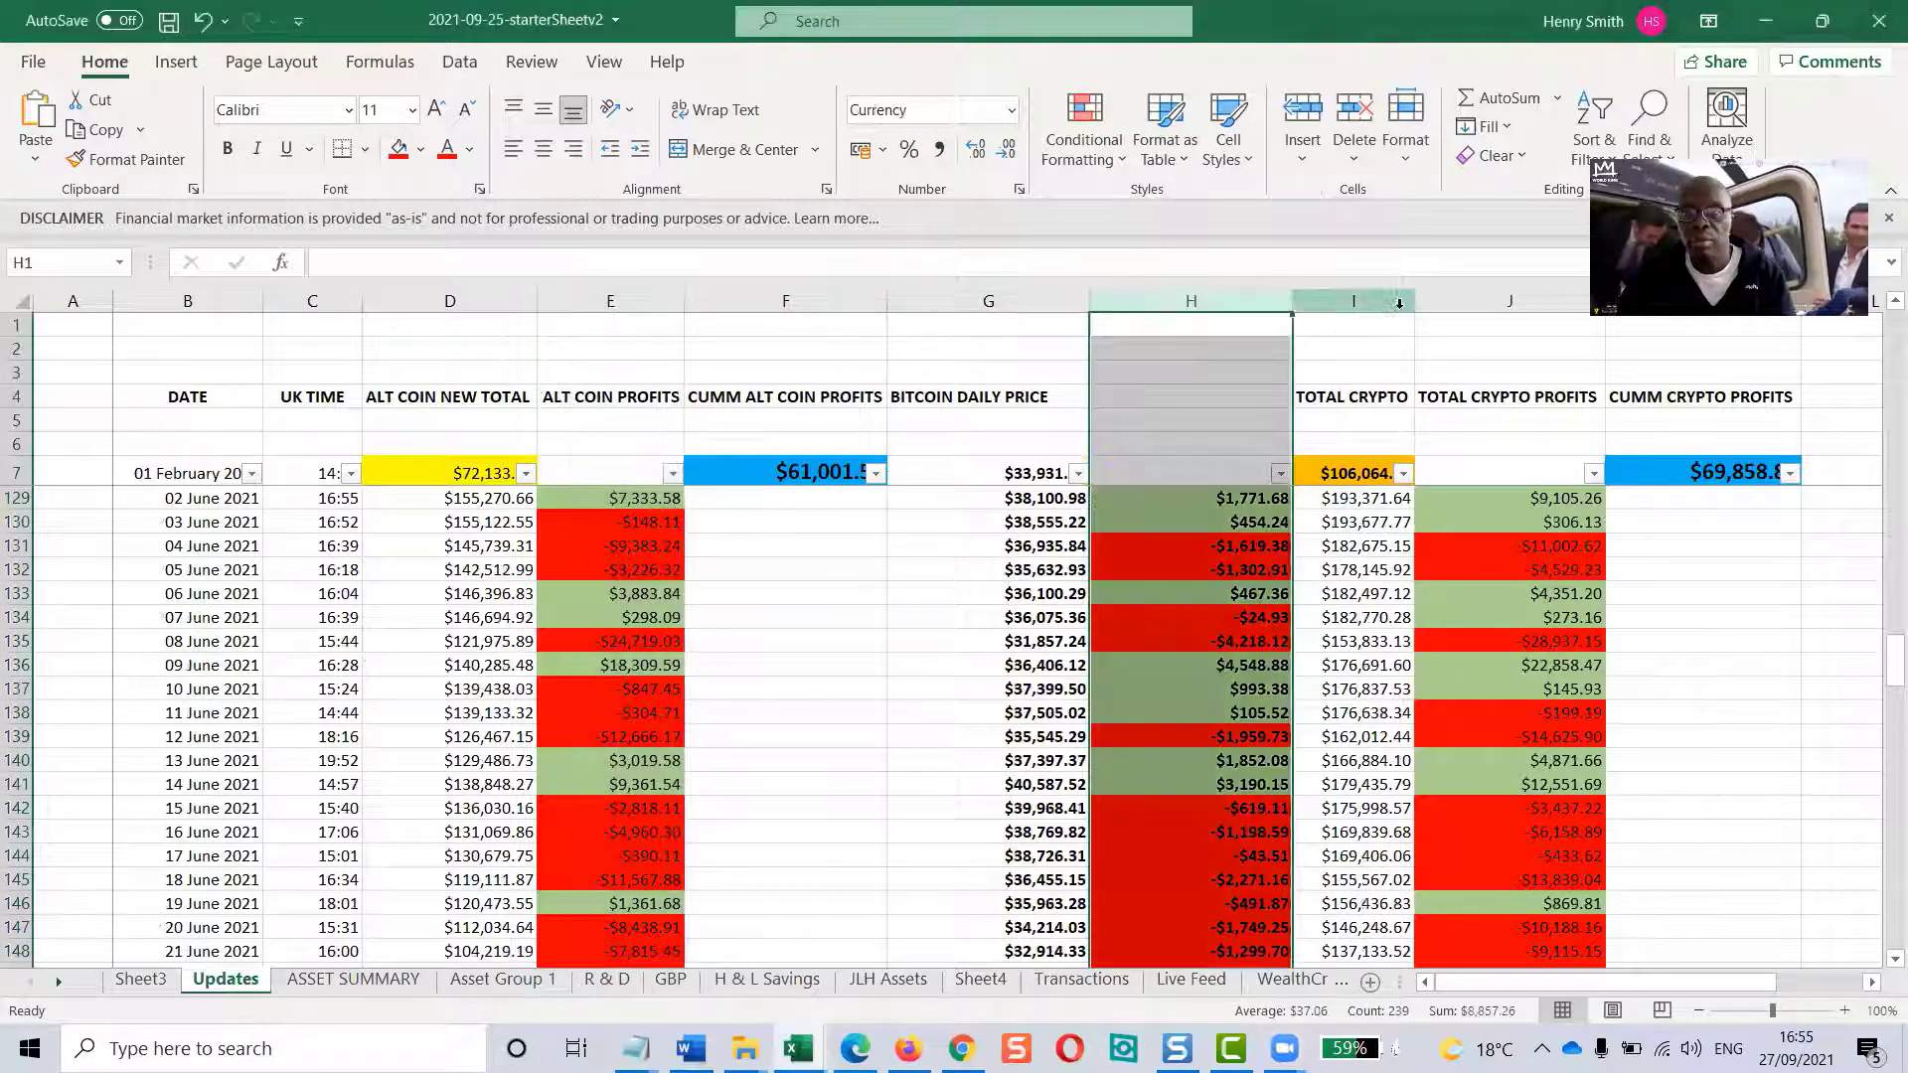
{"action": "left_click", "coordinate": [1461, 325]}
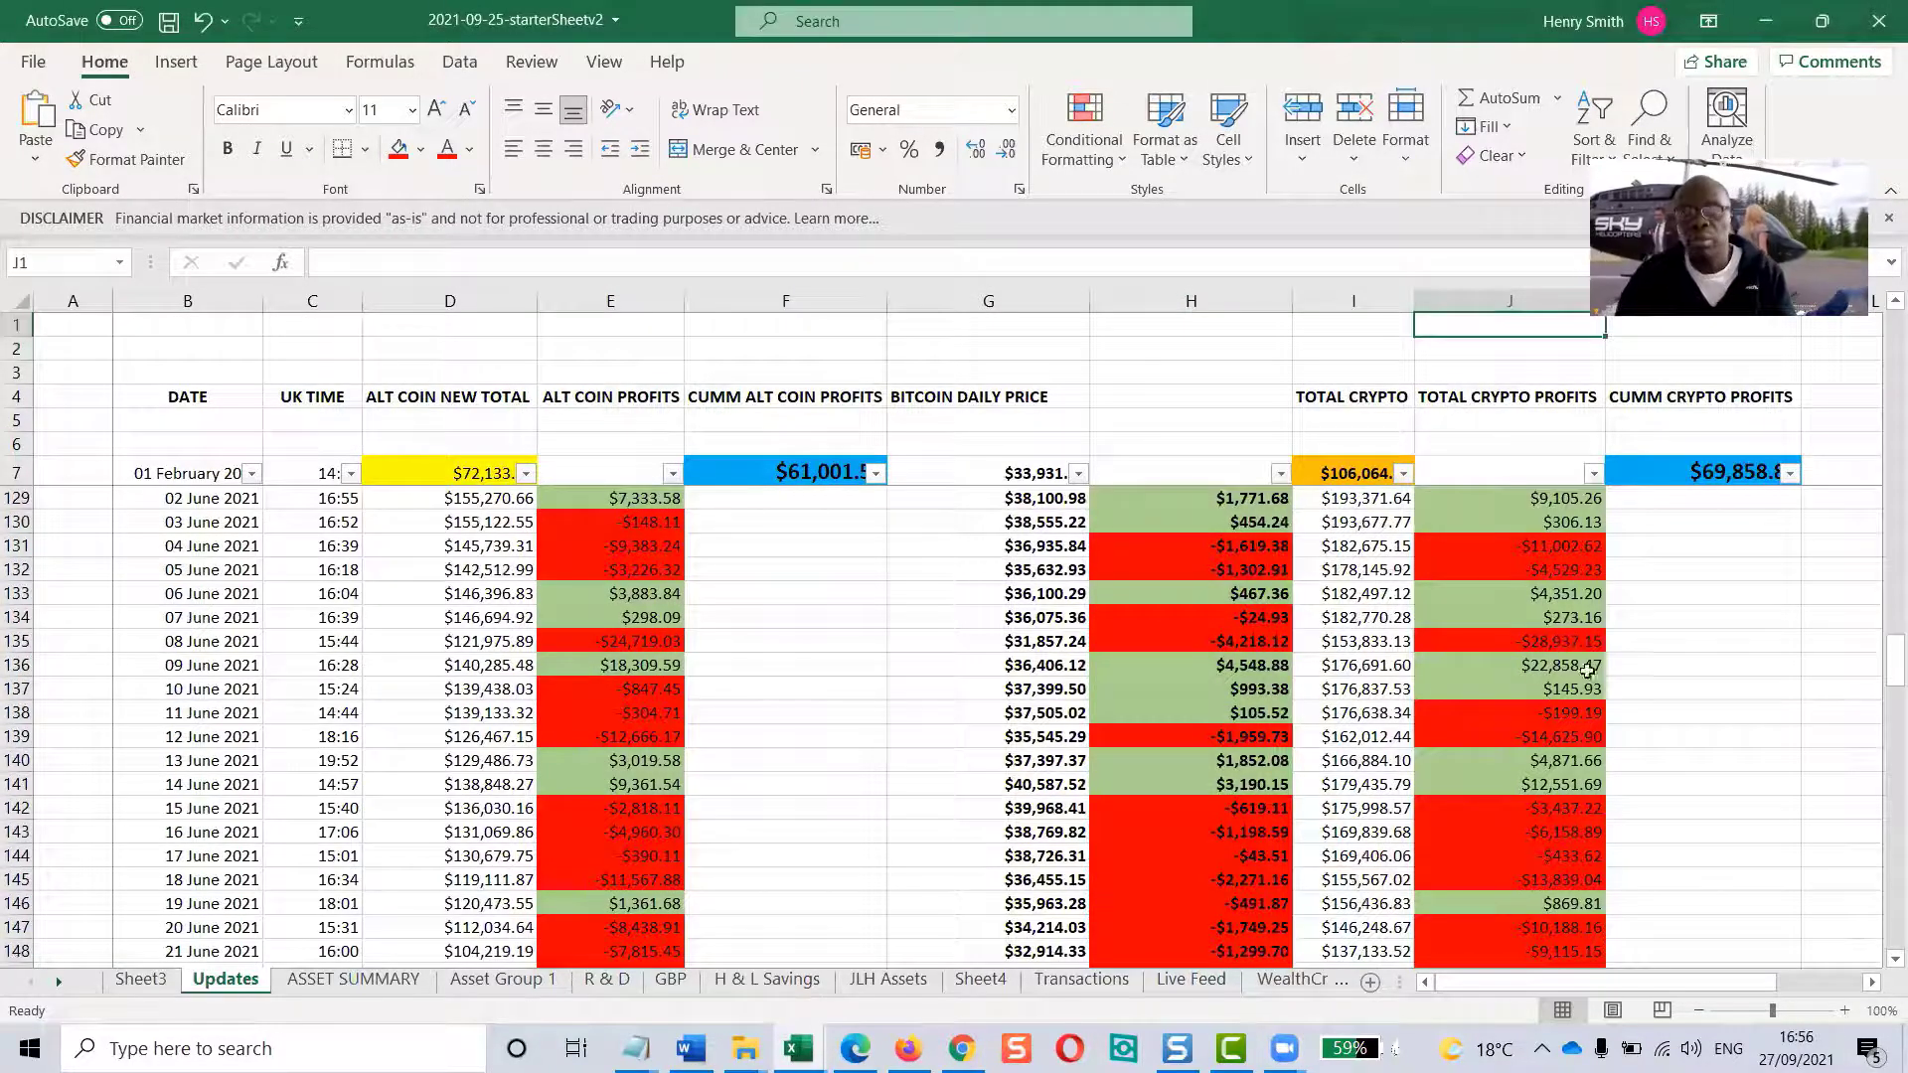
{"action": "left_click", "coordinate": [1510, 301]}
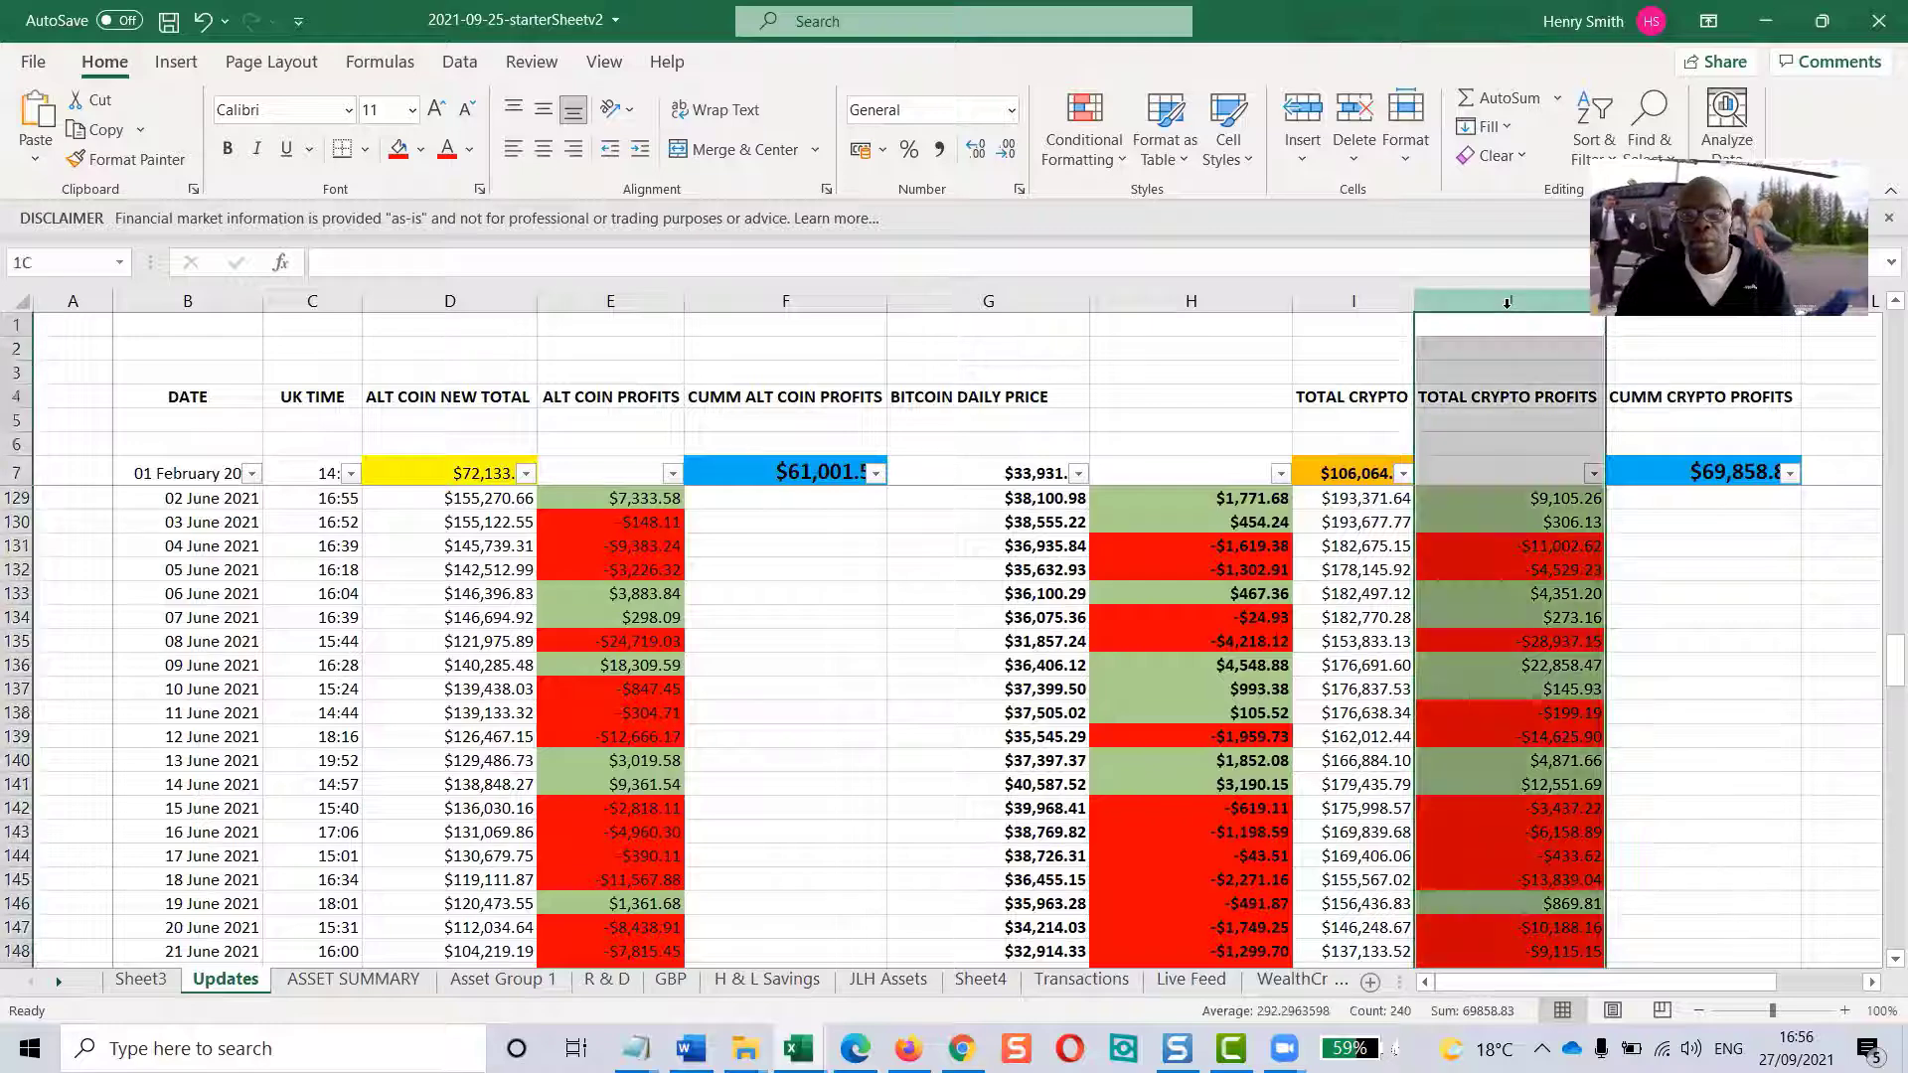
{"action": "scroll", "coordinate": [1508, 569], "scroll_direction": "down", "scroll_amount": 2}
{"action": "scroll", "coordinate": [1508, 569], "scroll_direction": "down", "scroll_amount": 2}
Inspect the daily total crypto profit formulas in J146 and J160
{"action": "left_click", "coordinate": [1510, 617]}
{"action": "scroll", "coordinate": [1510, 616], "scroll_direction": "up", "scroll_amount": 1}
{"action": "scroll", "coordinate": [1512, 616], "scroll_direction": "down", "scroll_amount": 2}
{"action": "scroll", "coordinate": [1512, 616], "scroll_direction": "down", "scroll_amount": 4}
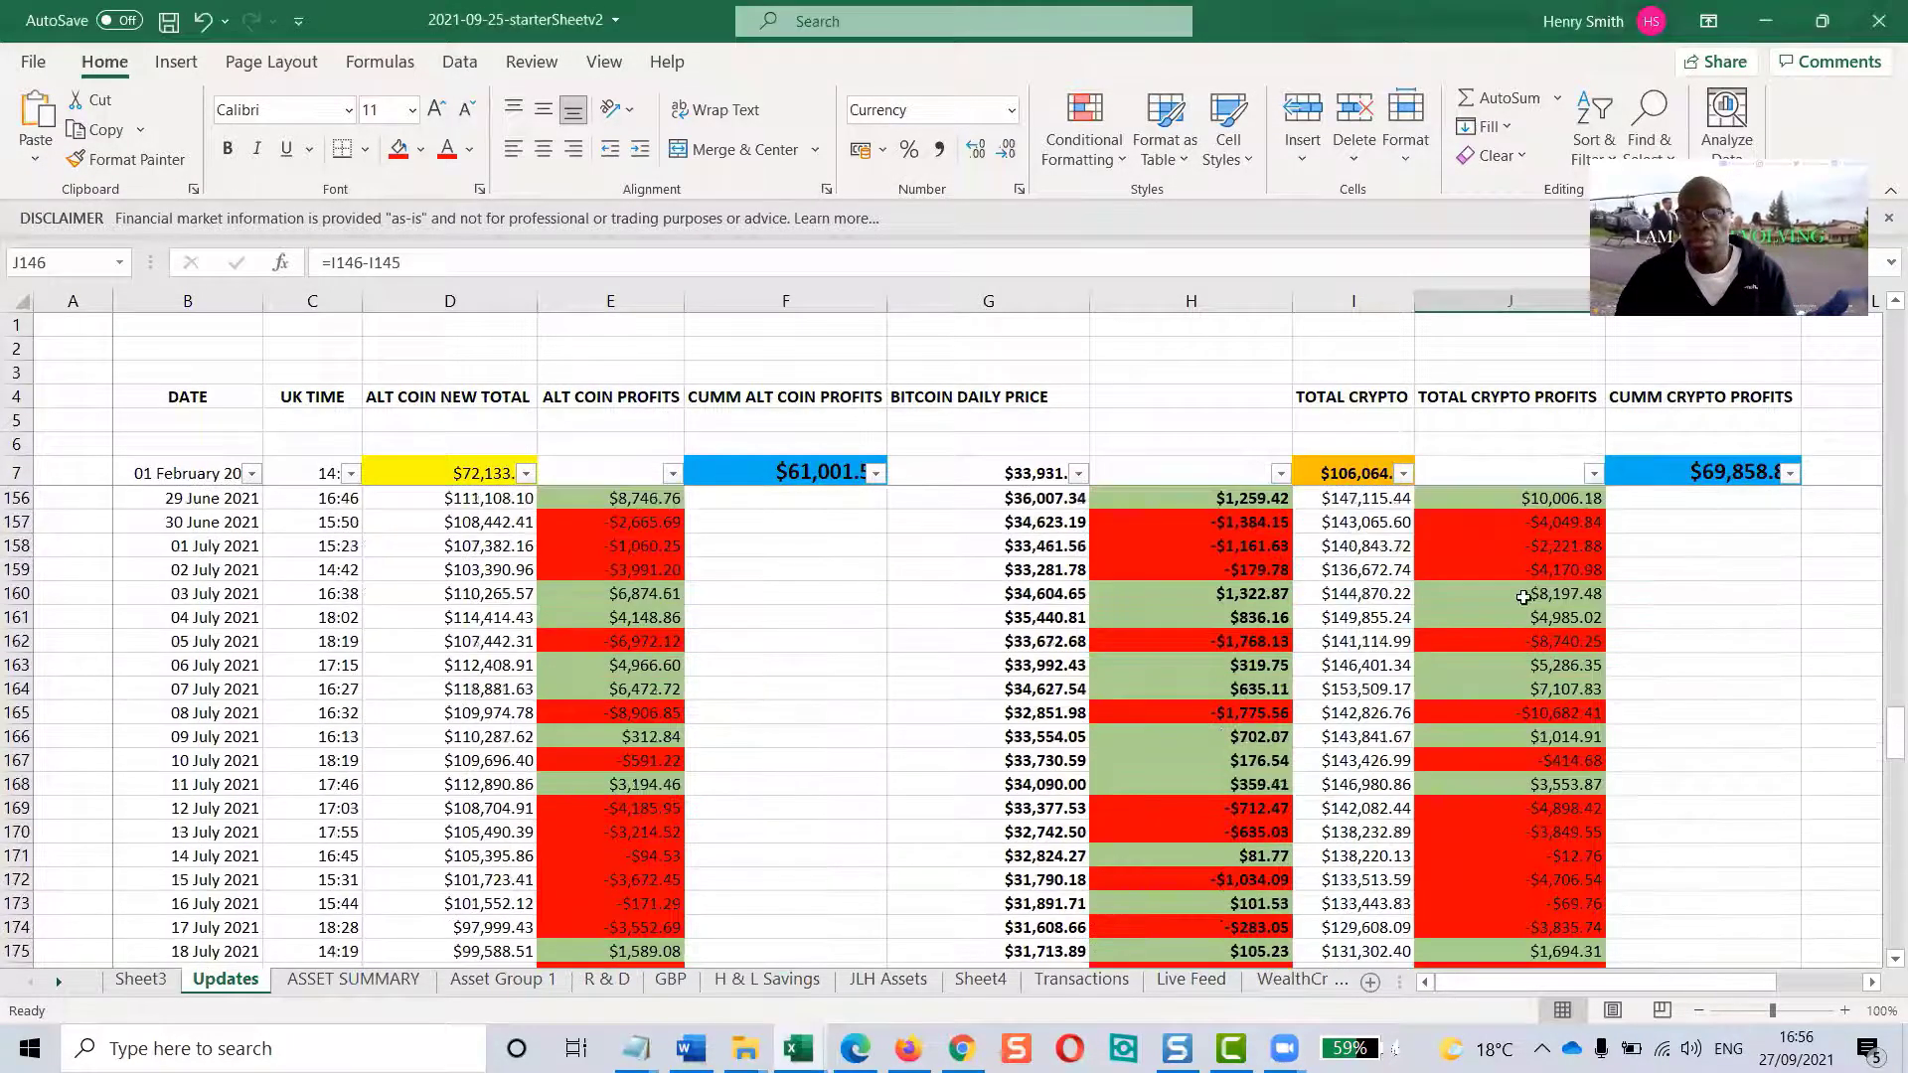
{"action": "left_click", "coordinate": [1524, 594]}
{"action": "scroll", "coordinate": [1524, 594], "scroll_direction": "down", "scroll_amount": 7}
{"action": "scroll", "coordinate": [1521, 597], "scroll_direction": "up", "scroll_amount": 1}
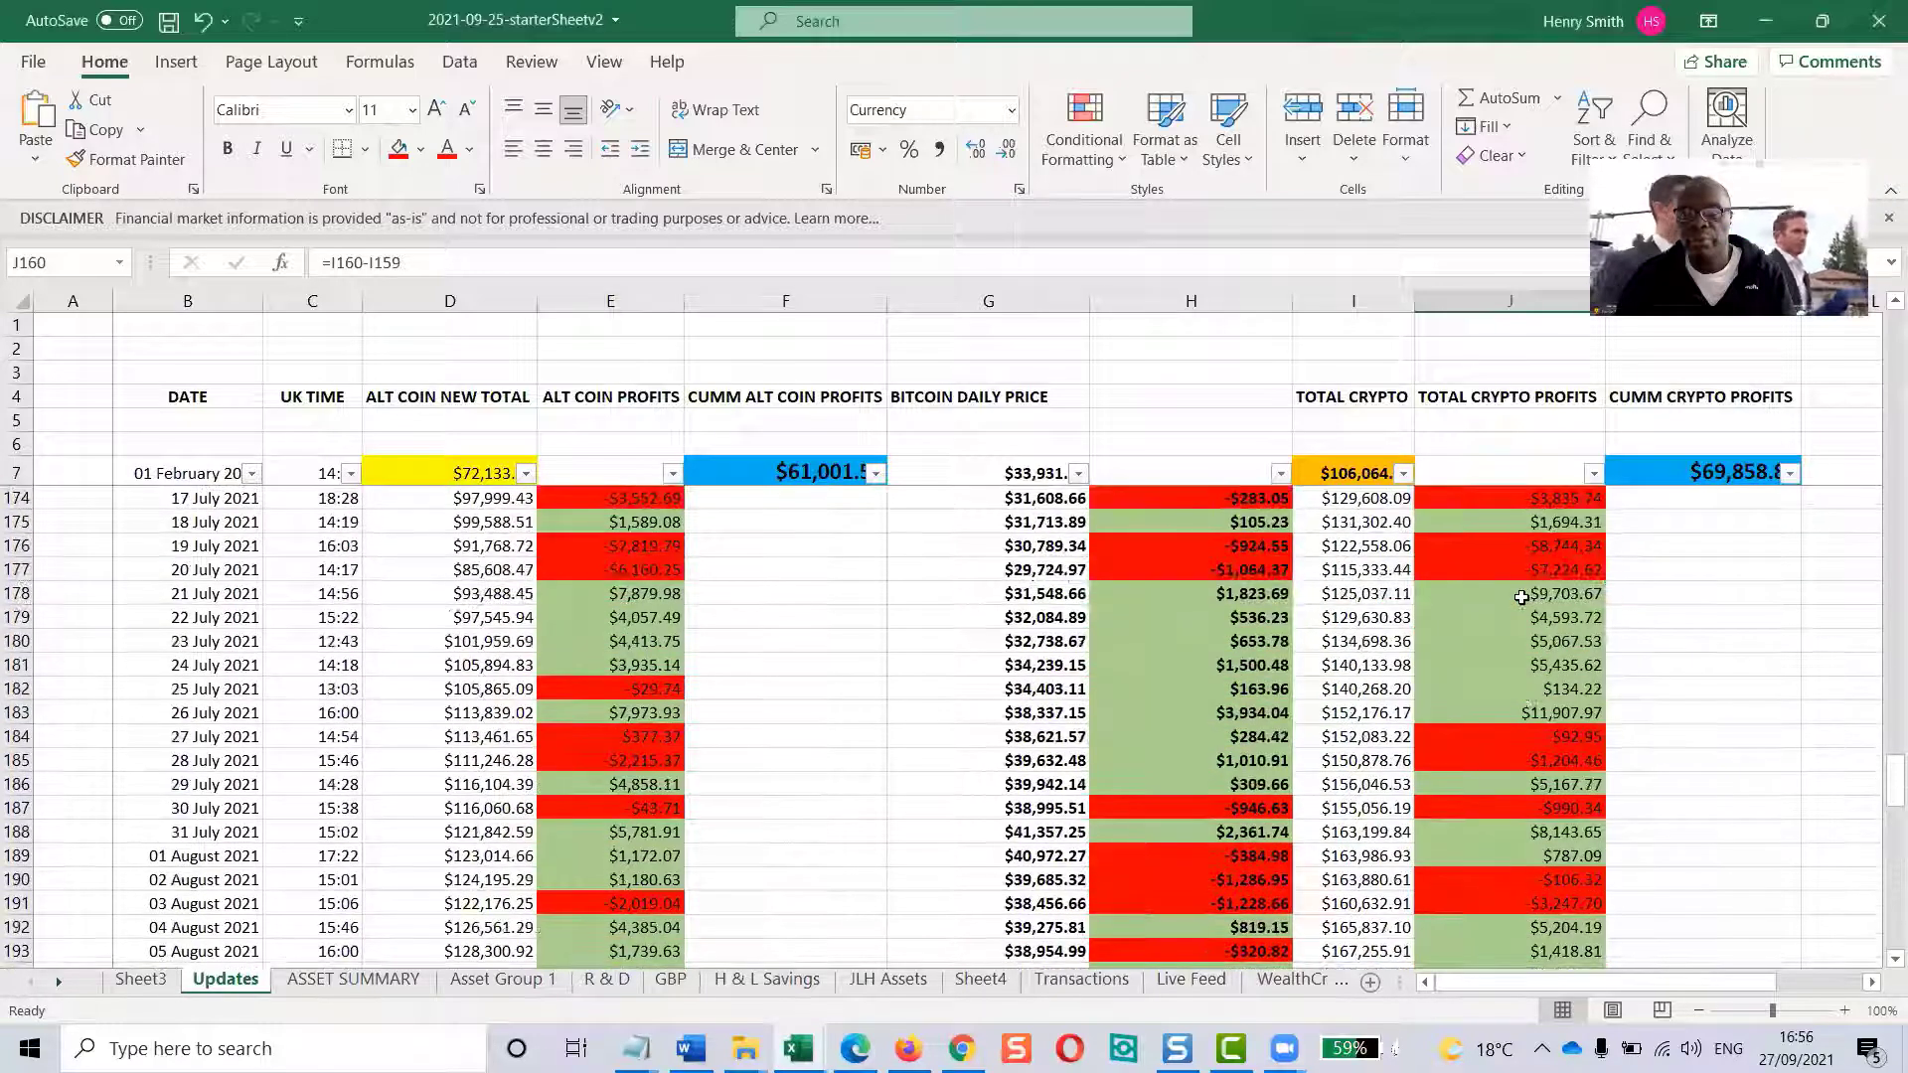
Check the sums of the late July profits J178:J183 and the losses J184:J185
{"action": "left_click_drag", "start_coordinate": [1523, 602], "coordinate": [1526, 715]}
{"action": "scroll", "coordinate": [1543, 614], "scroll_direction": "down", "scroll_amount": 2}
{"action": "left_click_drag", "start_coordinate": [1545, 591], "coordinate": [1538, 689]}
Enter today's date, 27 September 2021, in the first empty DATE cell B247
{"action": "scroll", "coordinate": [1533, 647], "scroll_direction": "down", "scroll_amount": 3}
{"action": "scroll", "coordinate": [1539, 696], "scroll_direction": "down", "scroll_amount": 10}
{"action": "scroll", "coordinate": [1540, 707], "scroll_direction": "down", "scroll_amount": 7}
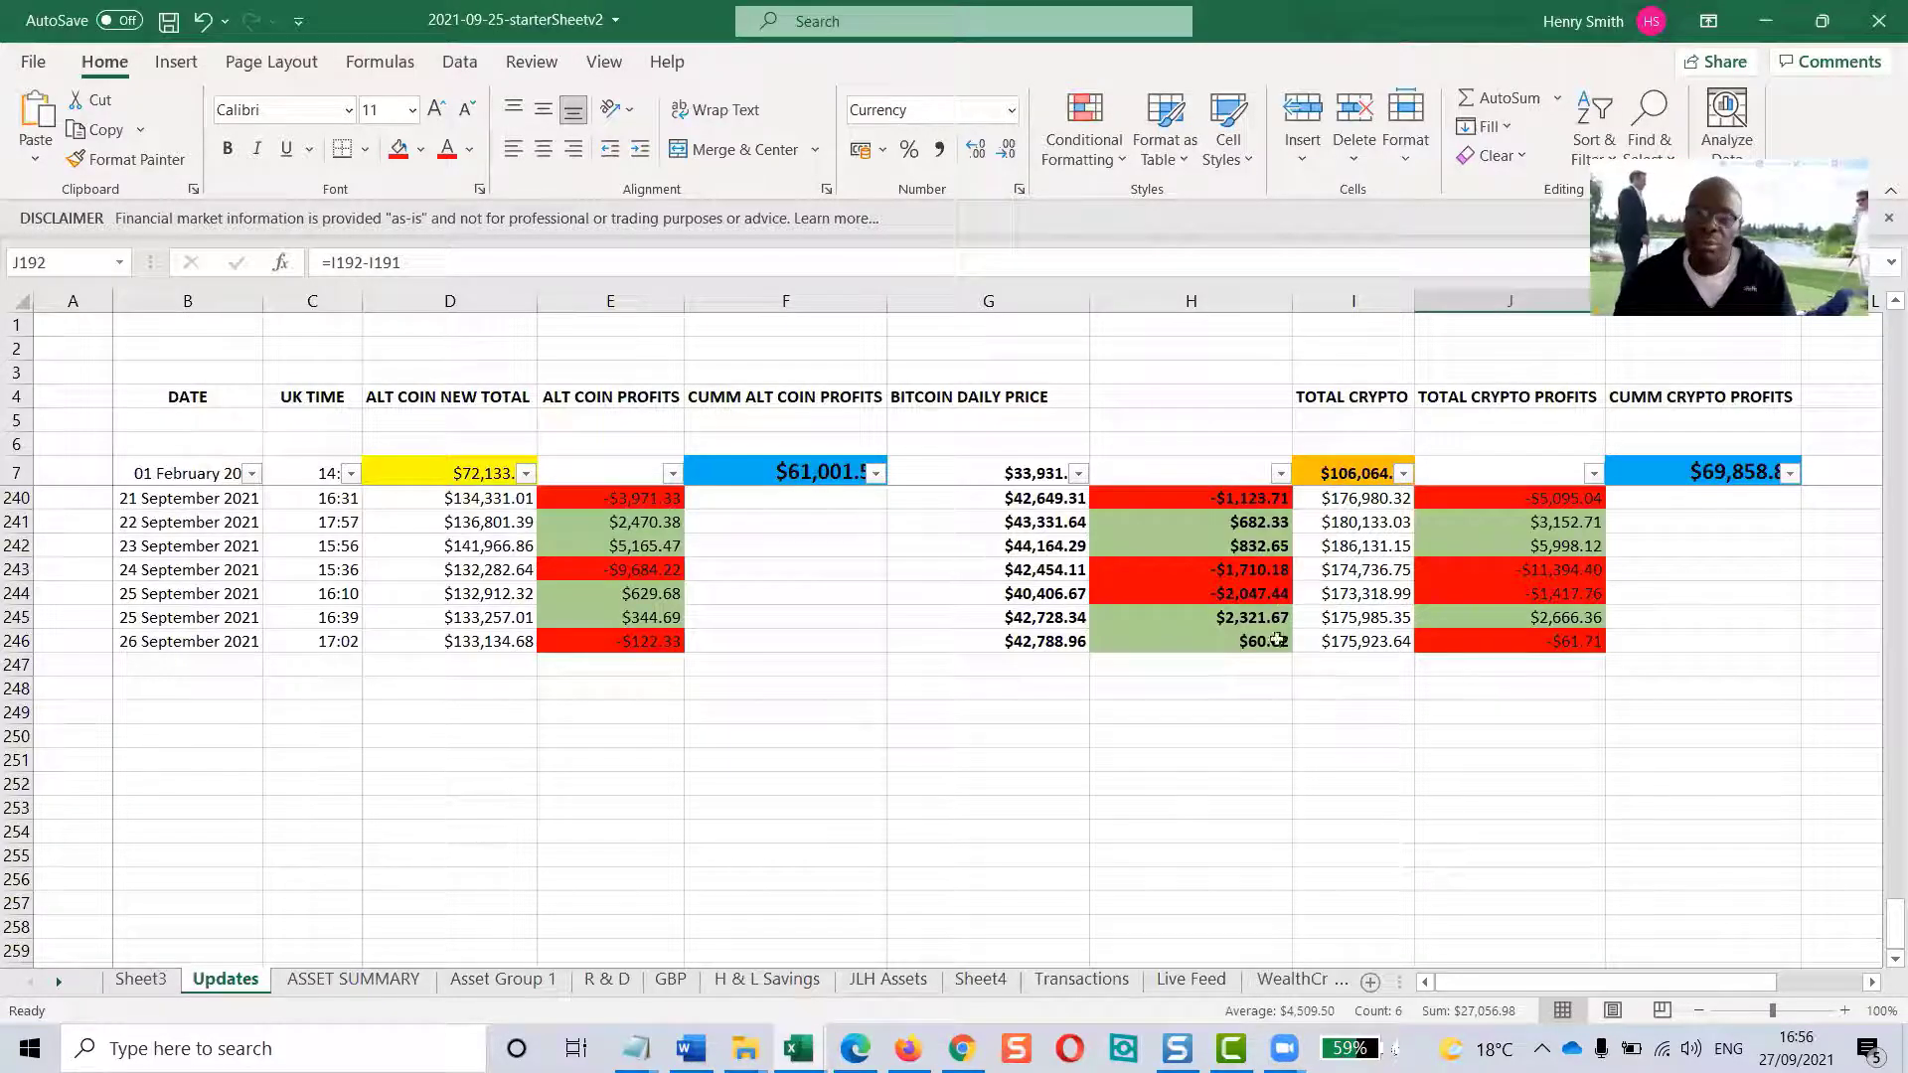
{"action": "left_click", "coordinate": [1539, 663]}
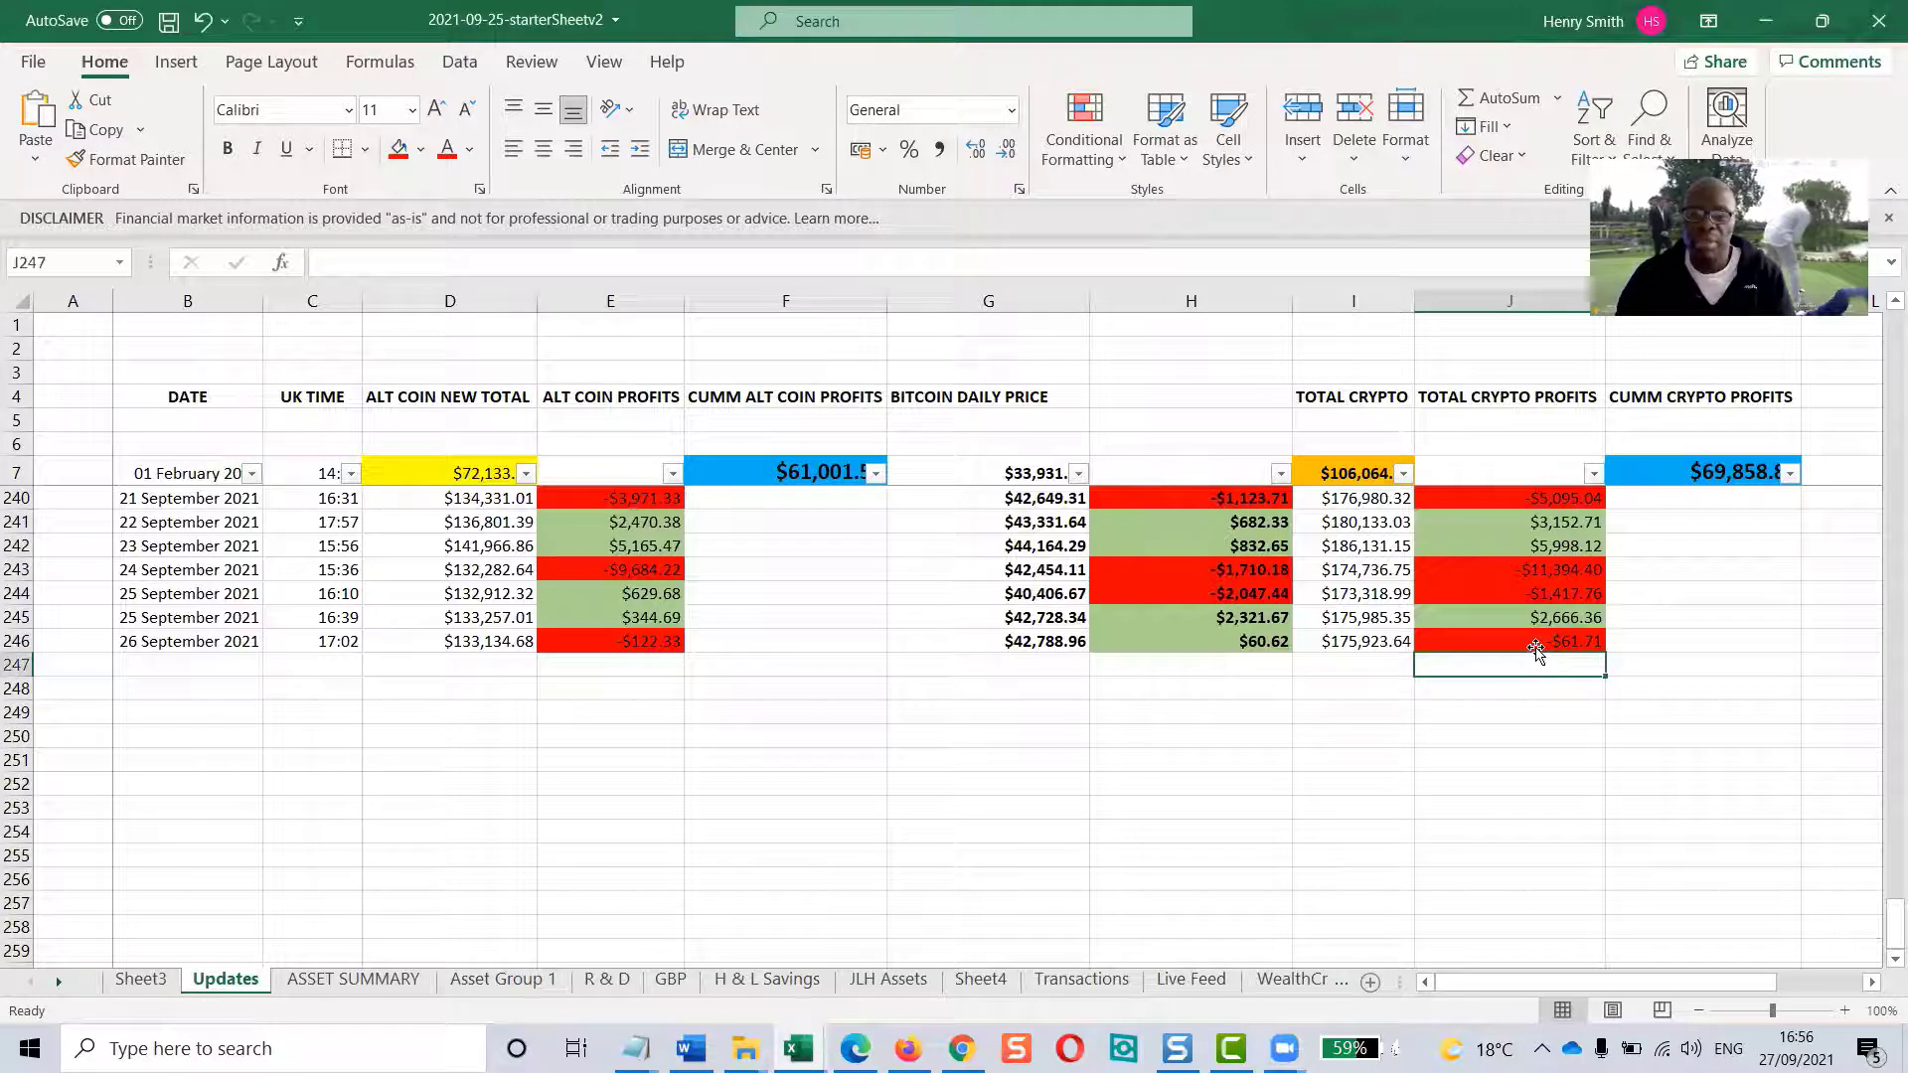
{"action": "left_click", "coordinate": [166, 663]}
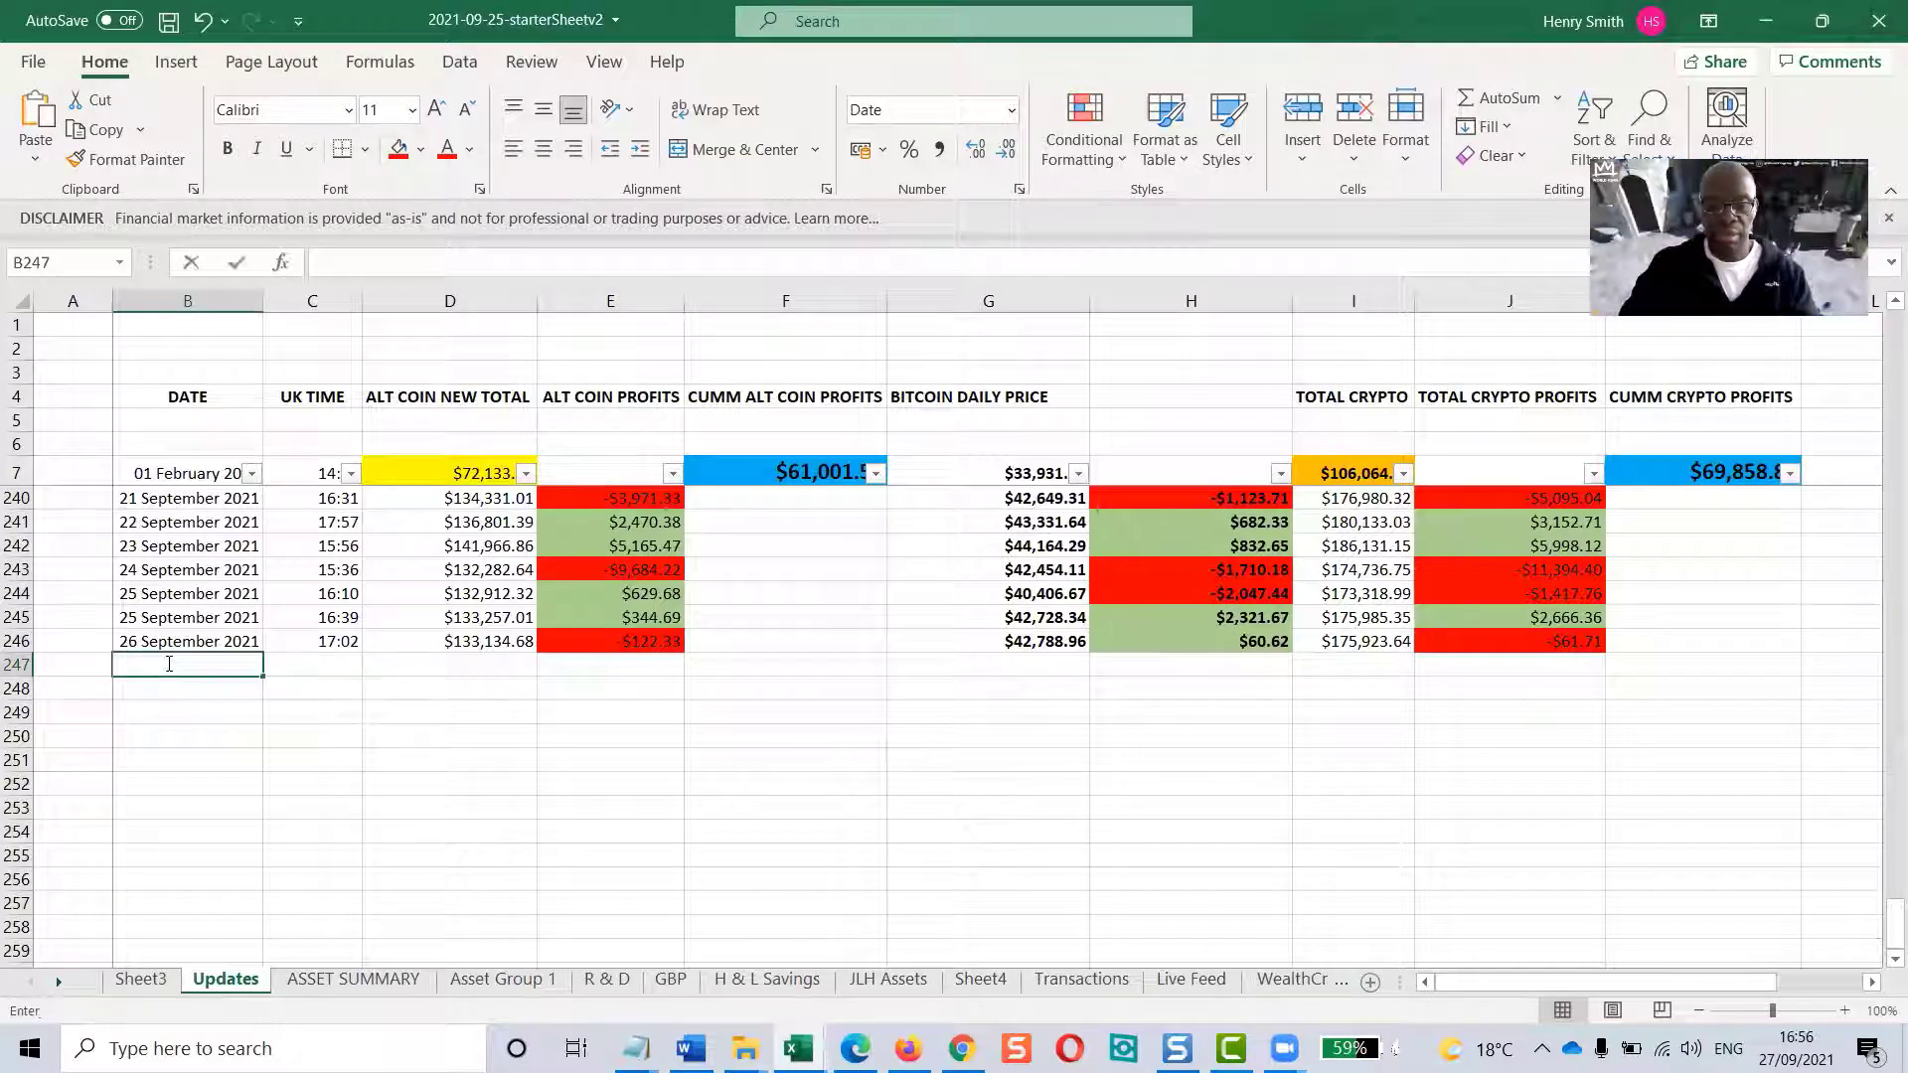
{"action": "key", "text": "ctrl+semicolon"}
{"action": "key", "text": "Return"}
{"action": "scroll", "coordinate": [365, 671], "scroll_direction": "up", "scroll_amount": 1}
{"action": "scroll", "coordinate": [363, 686], "scroll_direction": "up", "scroll_amount": 1}
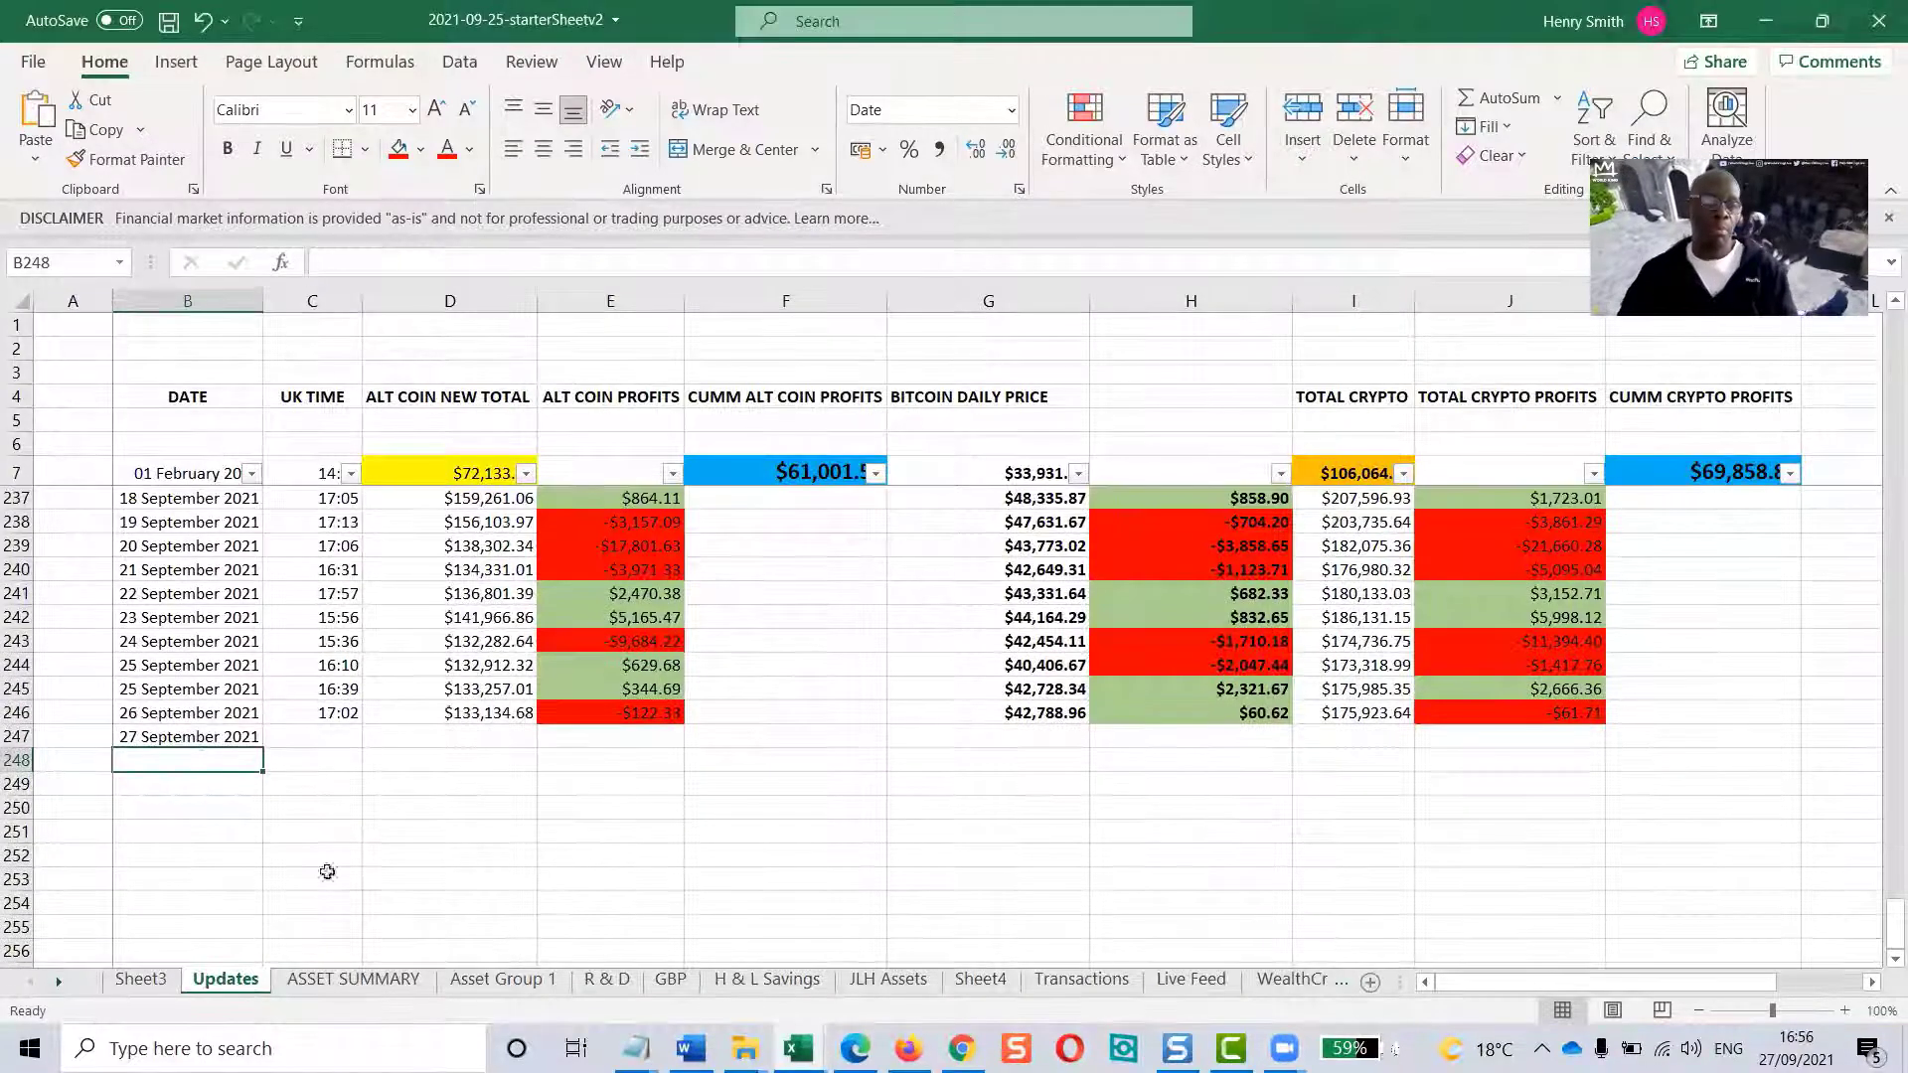
{"action": "left_click", "coordinate": [348, 978]}
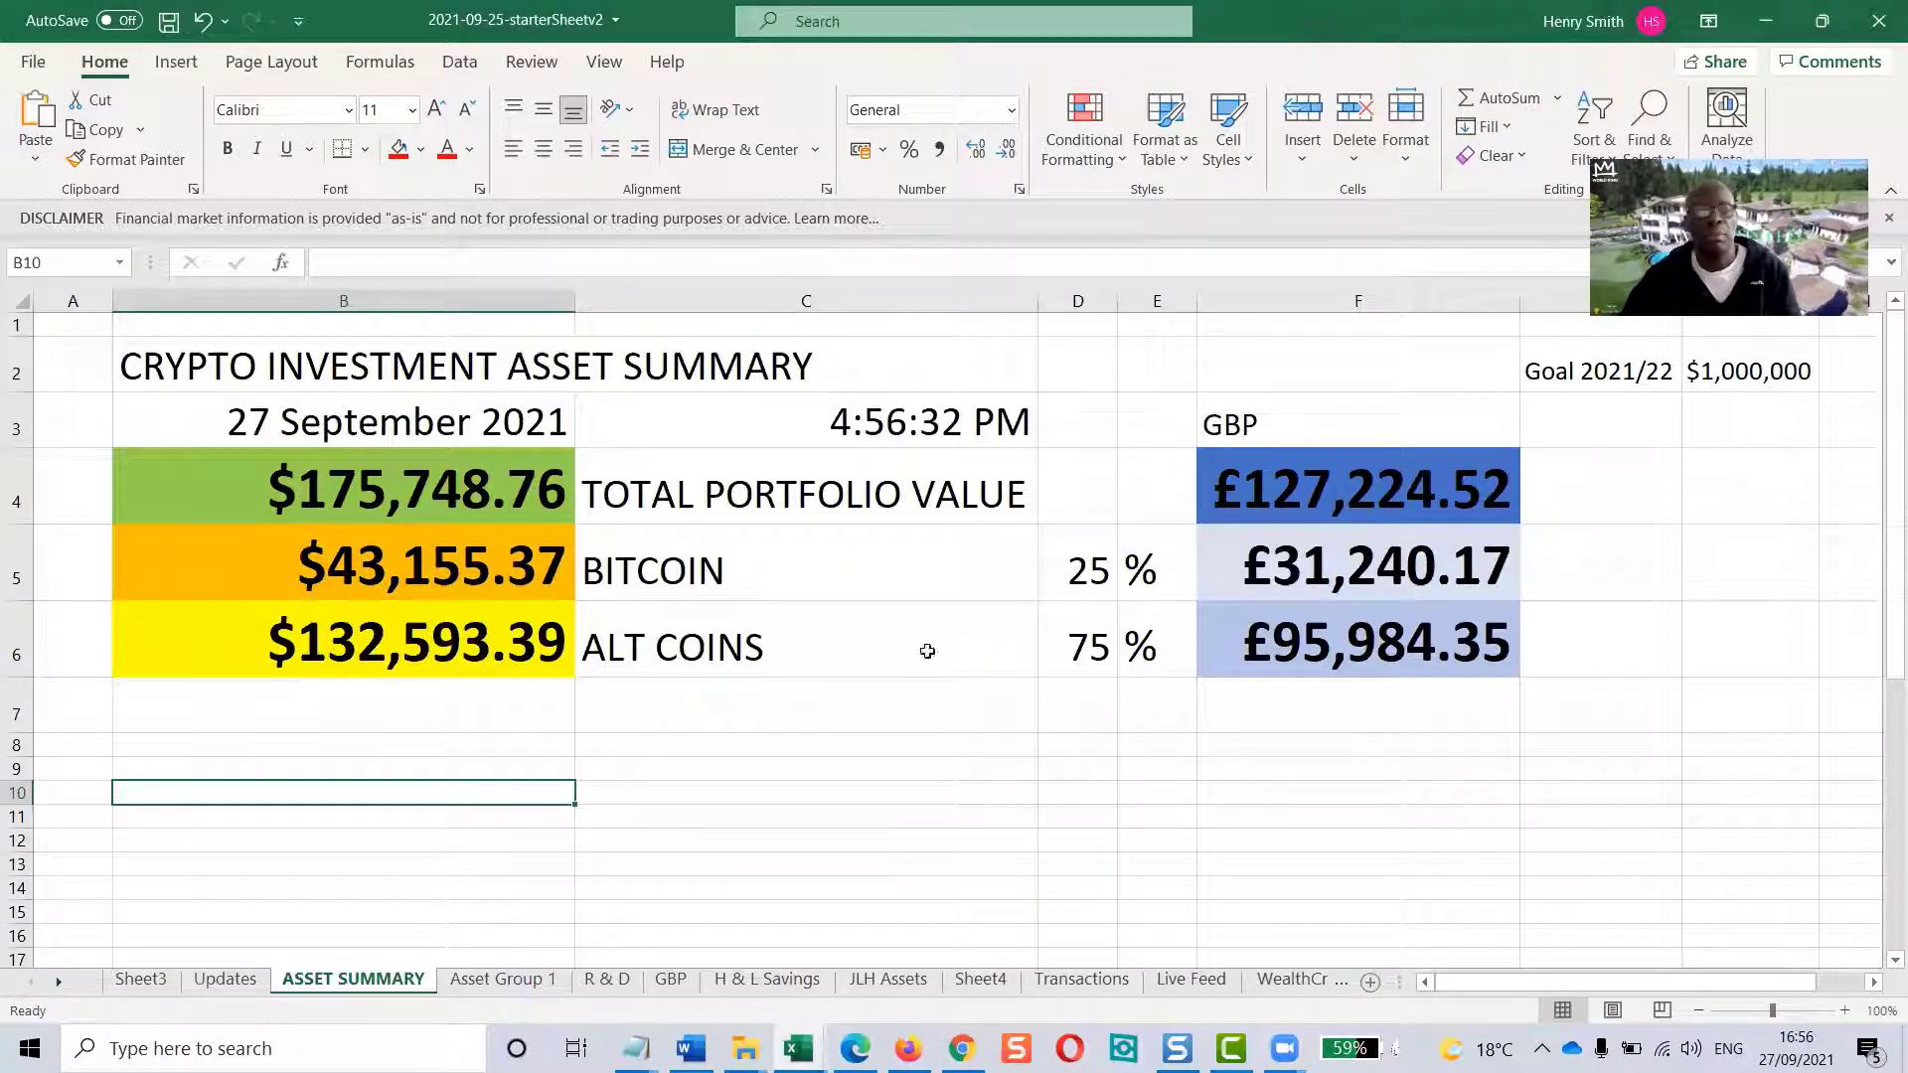
{"action": "left_click", "coordinate": [16, 574]}
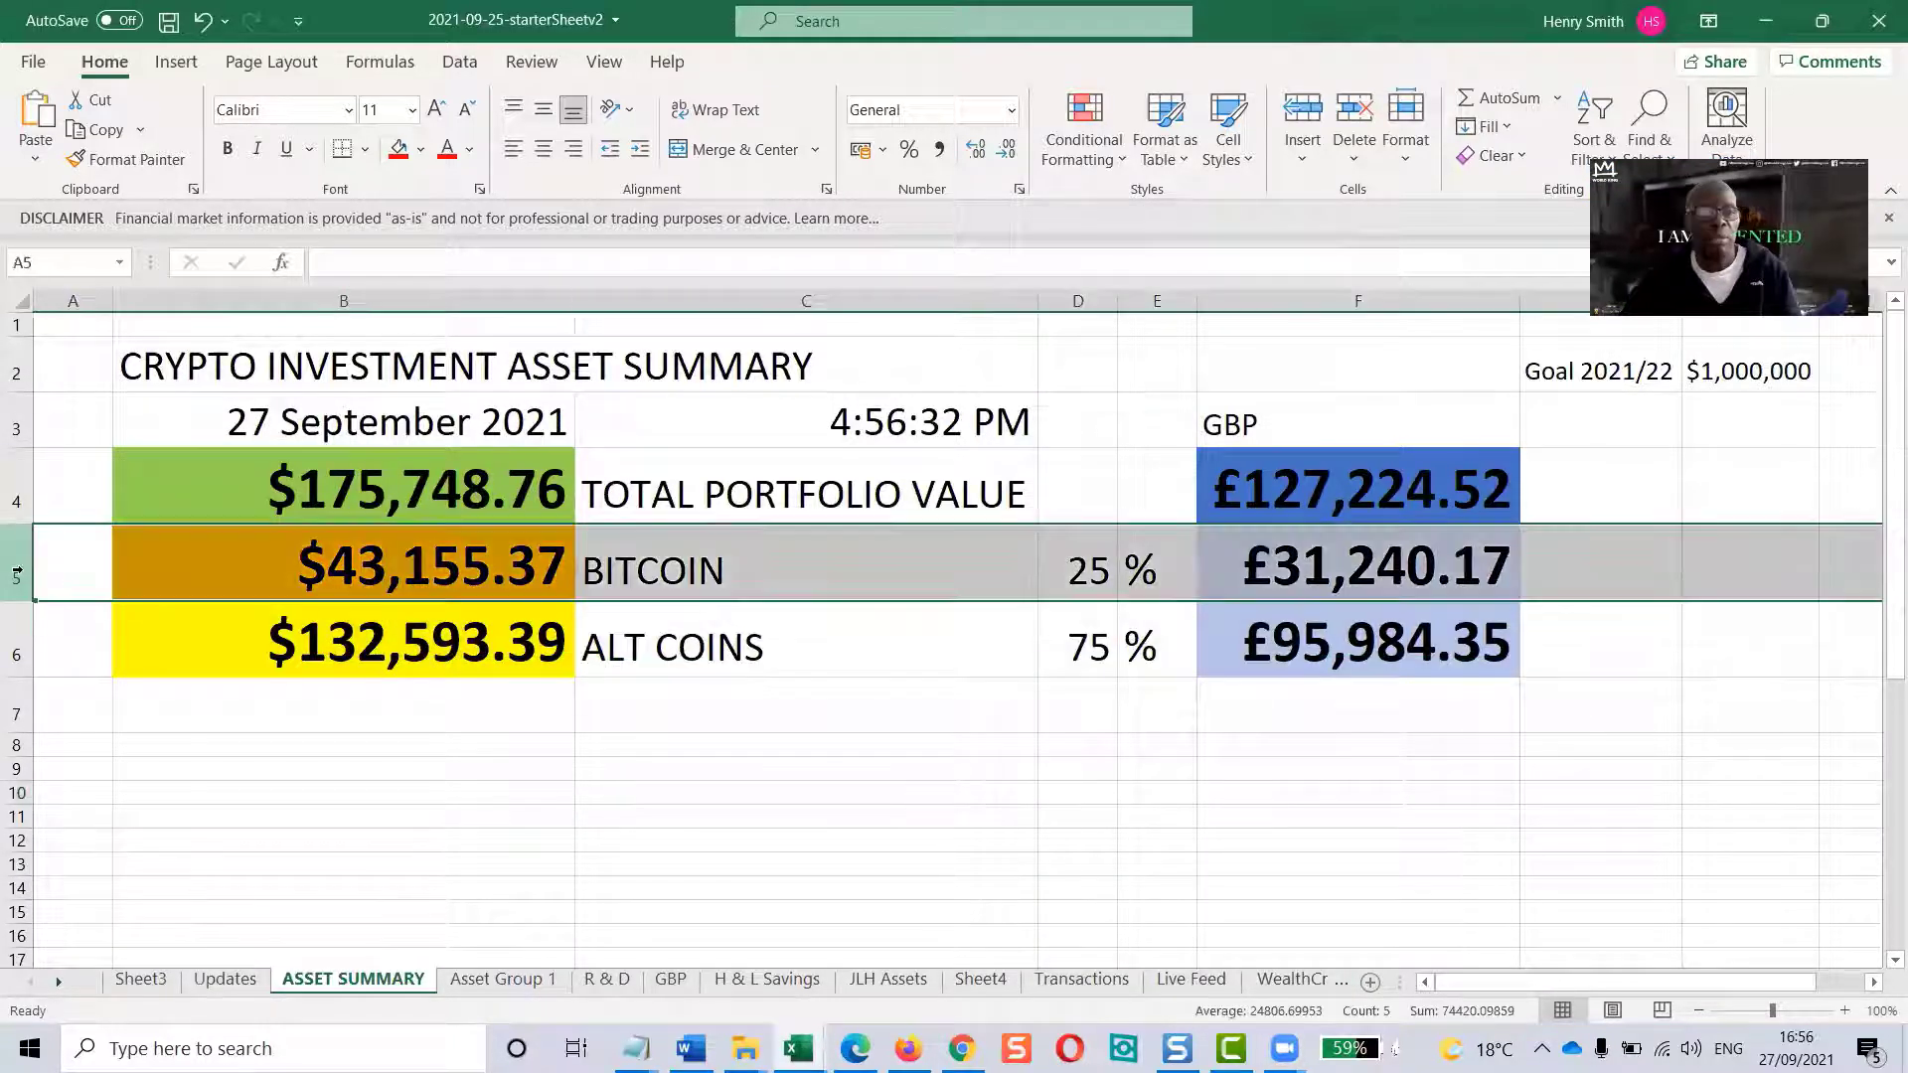
{"action": "left_click", "coordinate": [17, 646]}
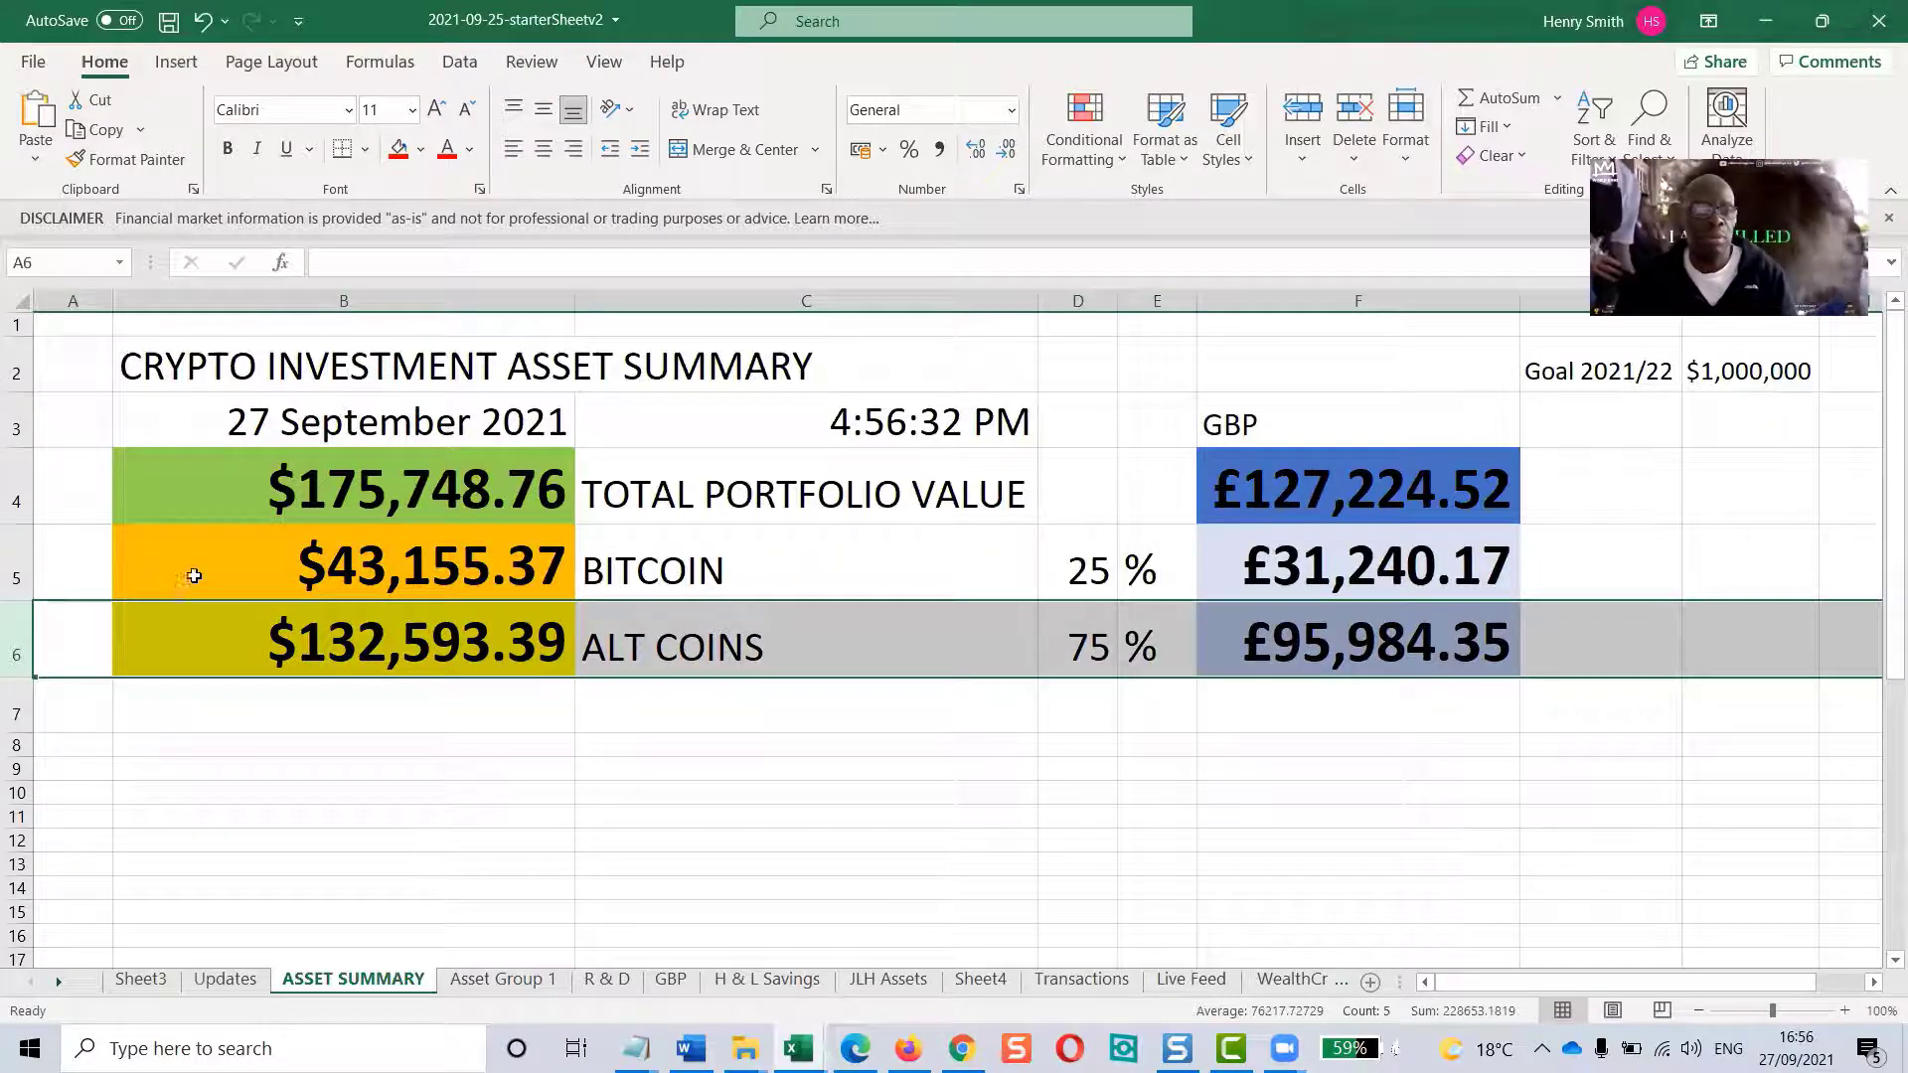
{"action": "left_click", "coordinate": [21, 488]}
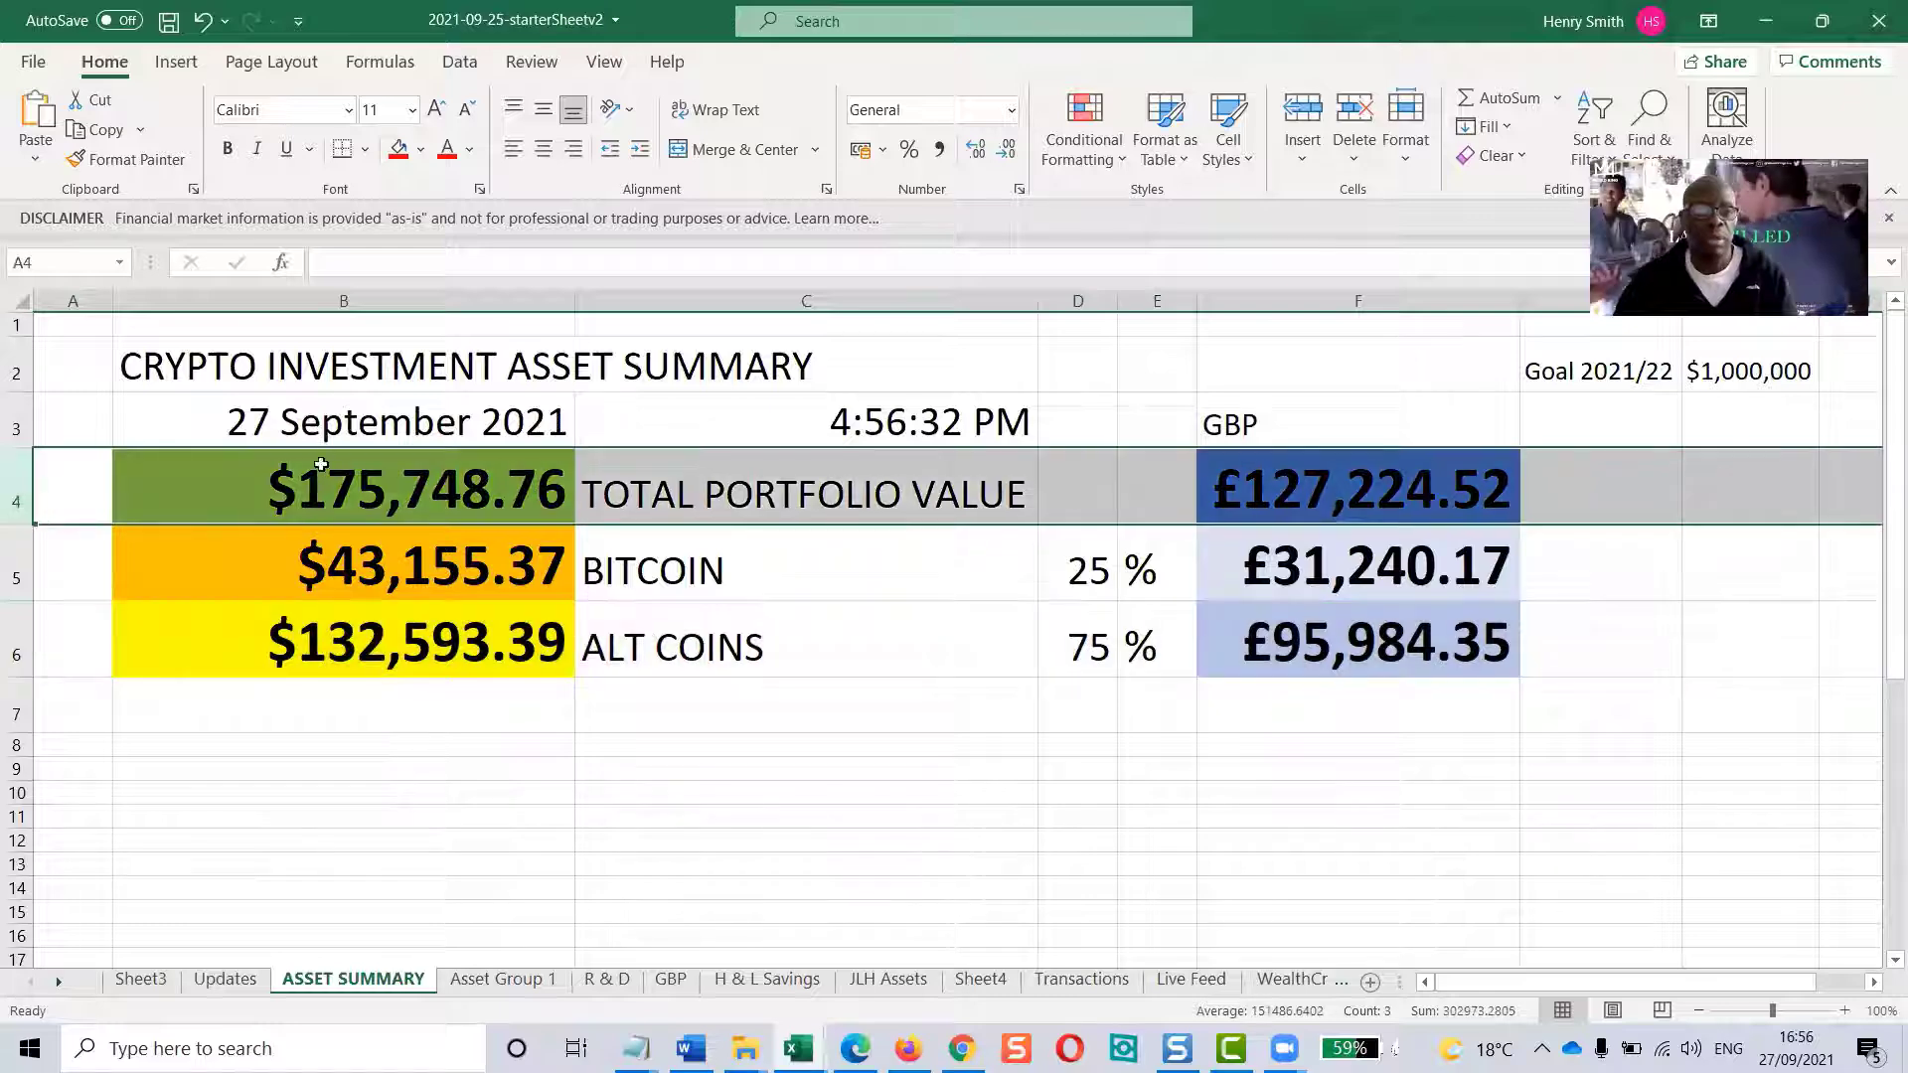
{"action": "left_click_drag", "start_coordinate": [149, 482], "coordinate": [546, 630]}
{"action": "left_click_drag", "start_coordinate": [1397, 457], "coordinate": [1369, 634]}
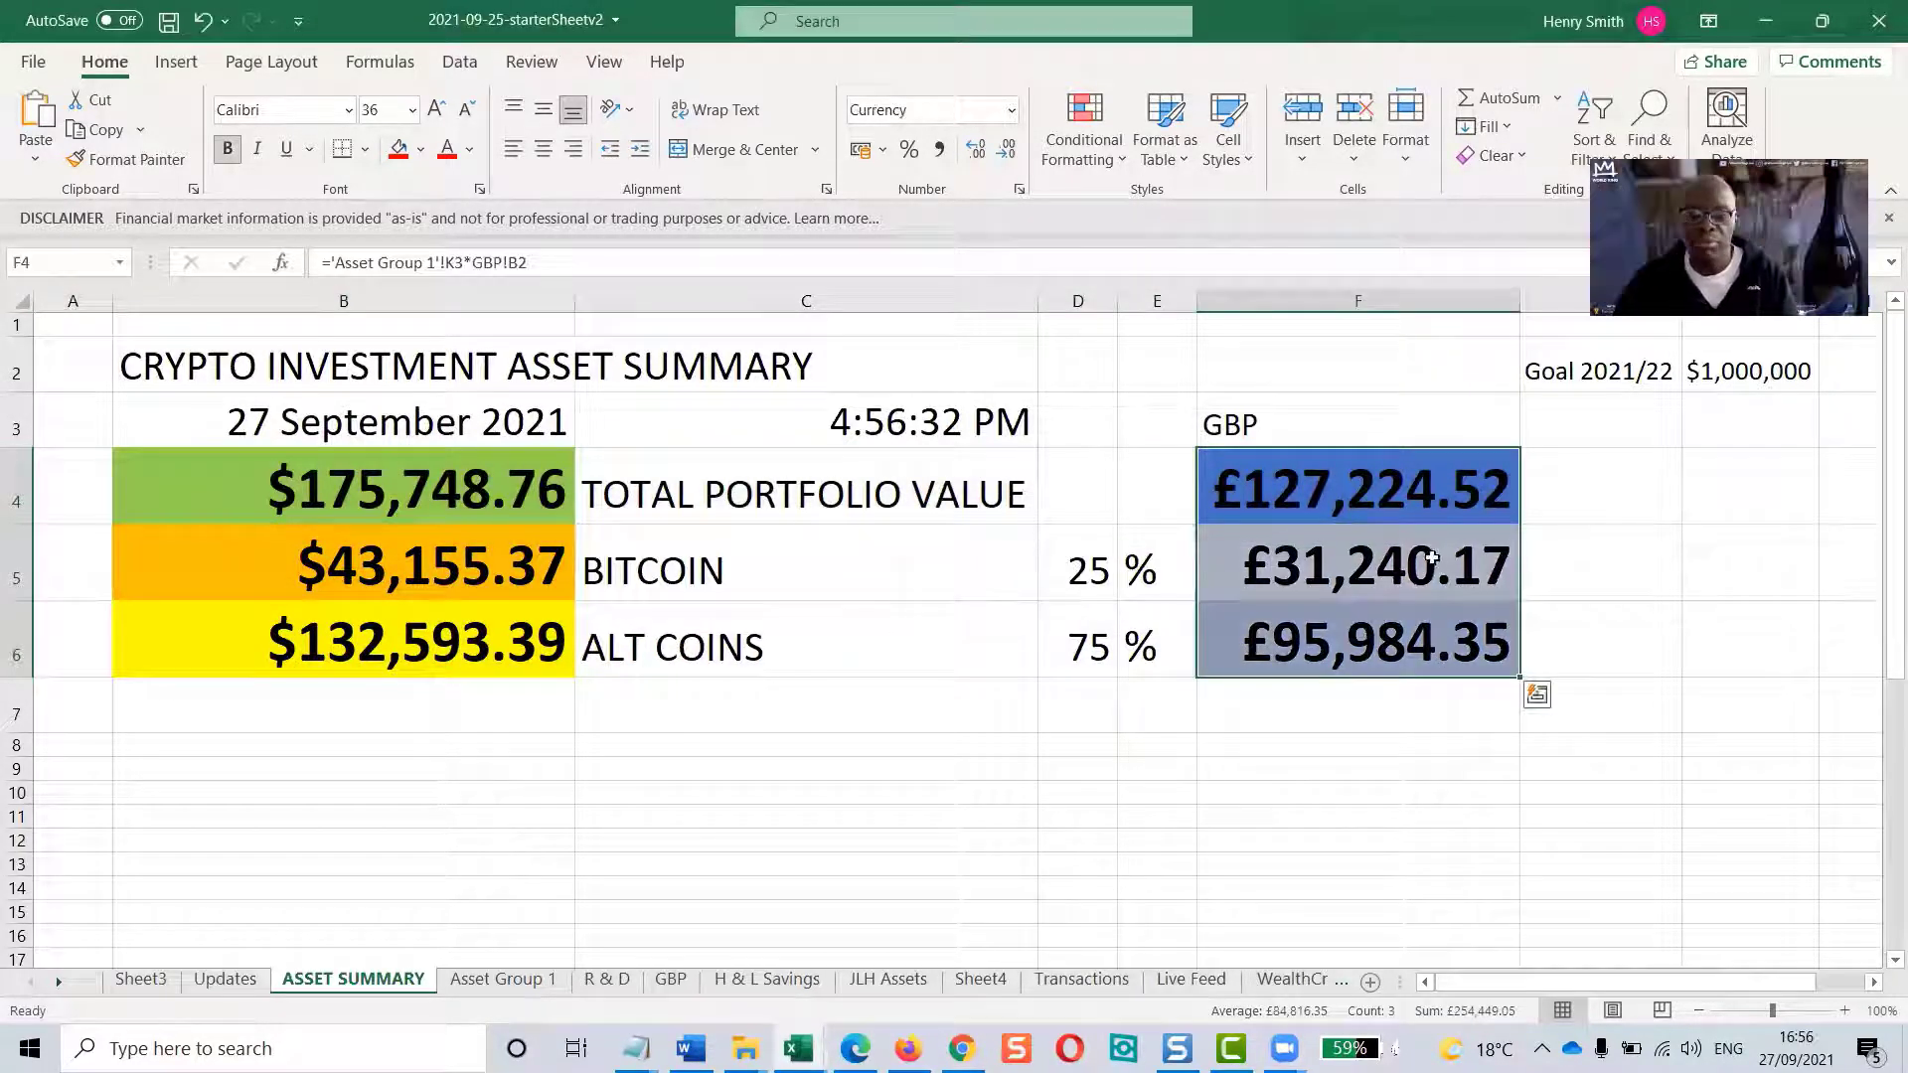
{"action": "left_click_drag", "start_coordinate": [1066, 564], "coordinate": [1086, 641]}
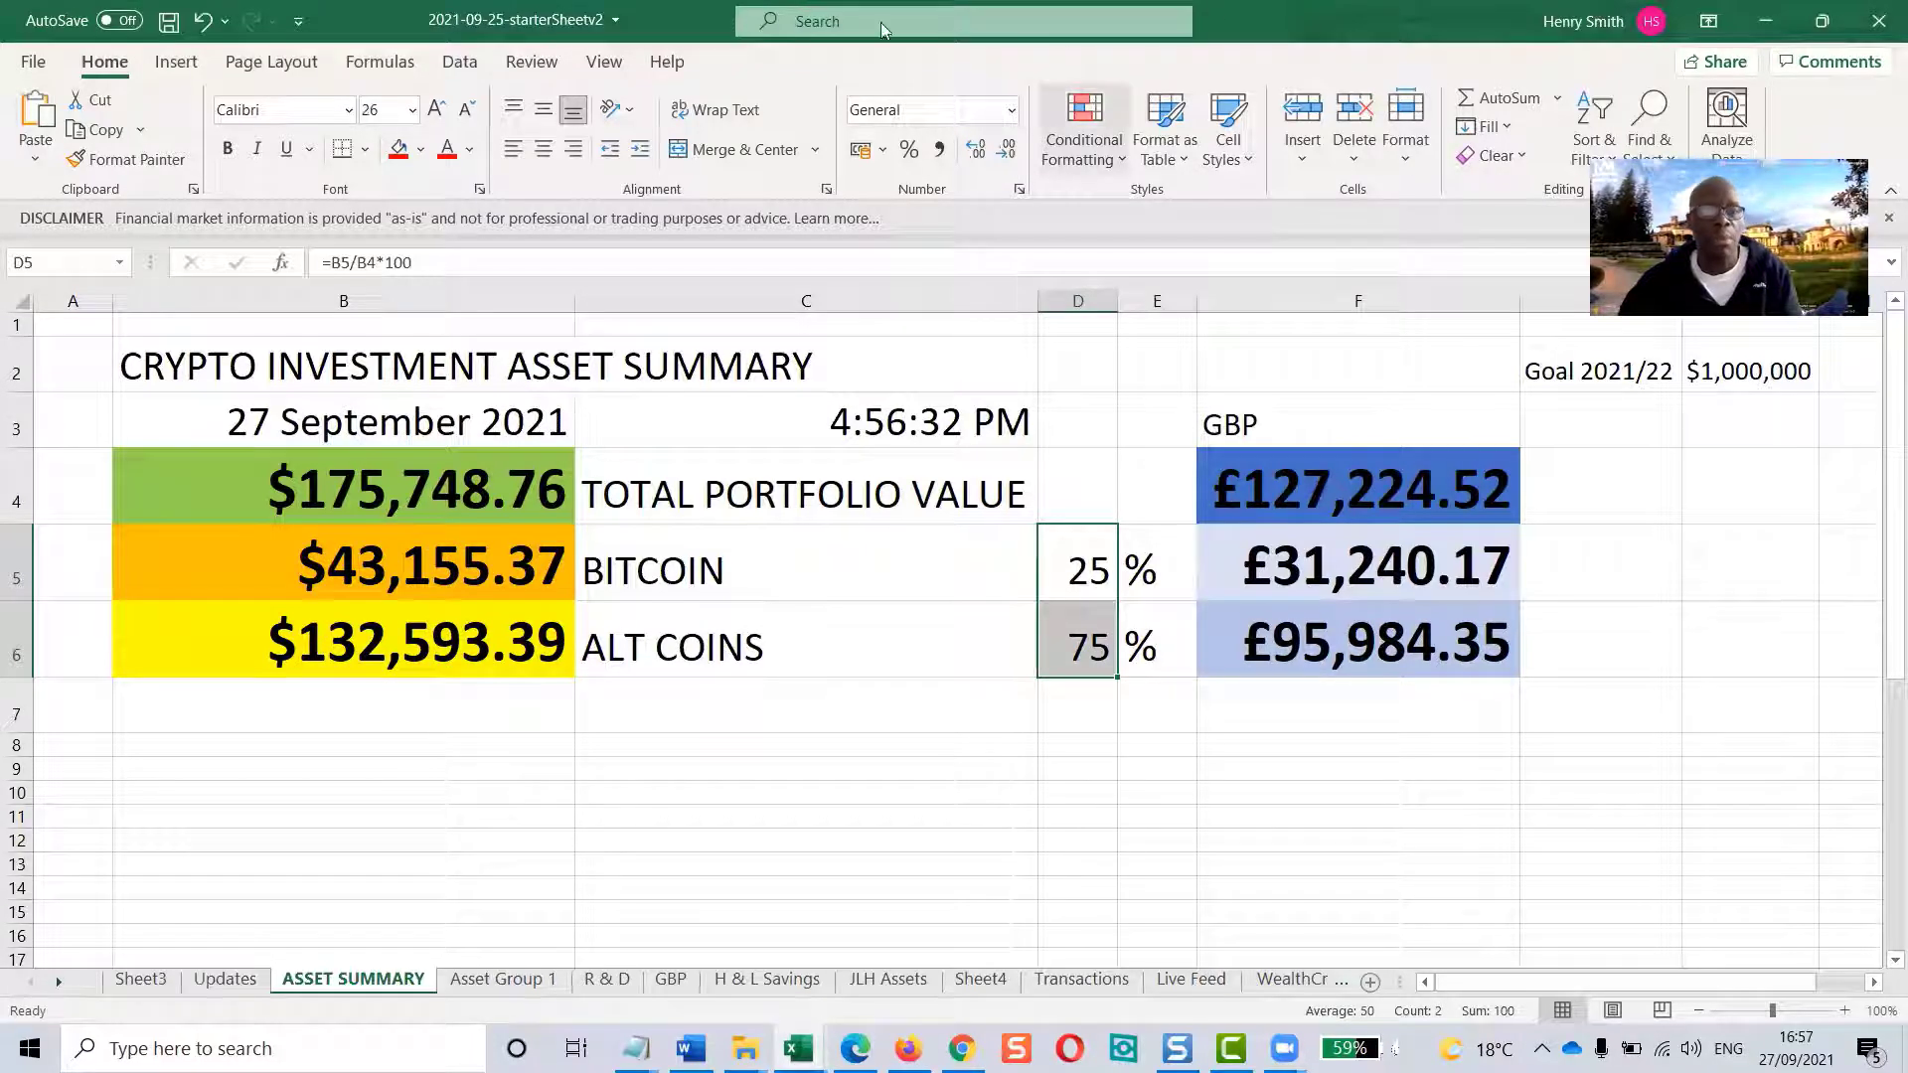
{"action": "key", "text": "Left"}
{"action": "key", "text": "Left"}
{"action": "key", "text": "Down"}
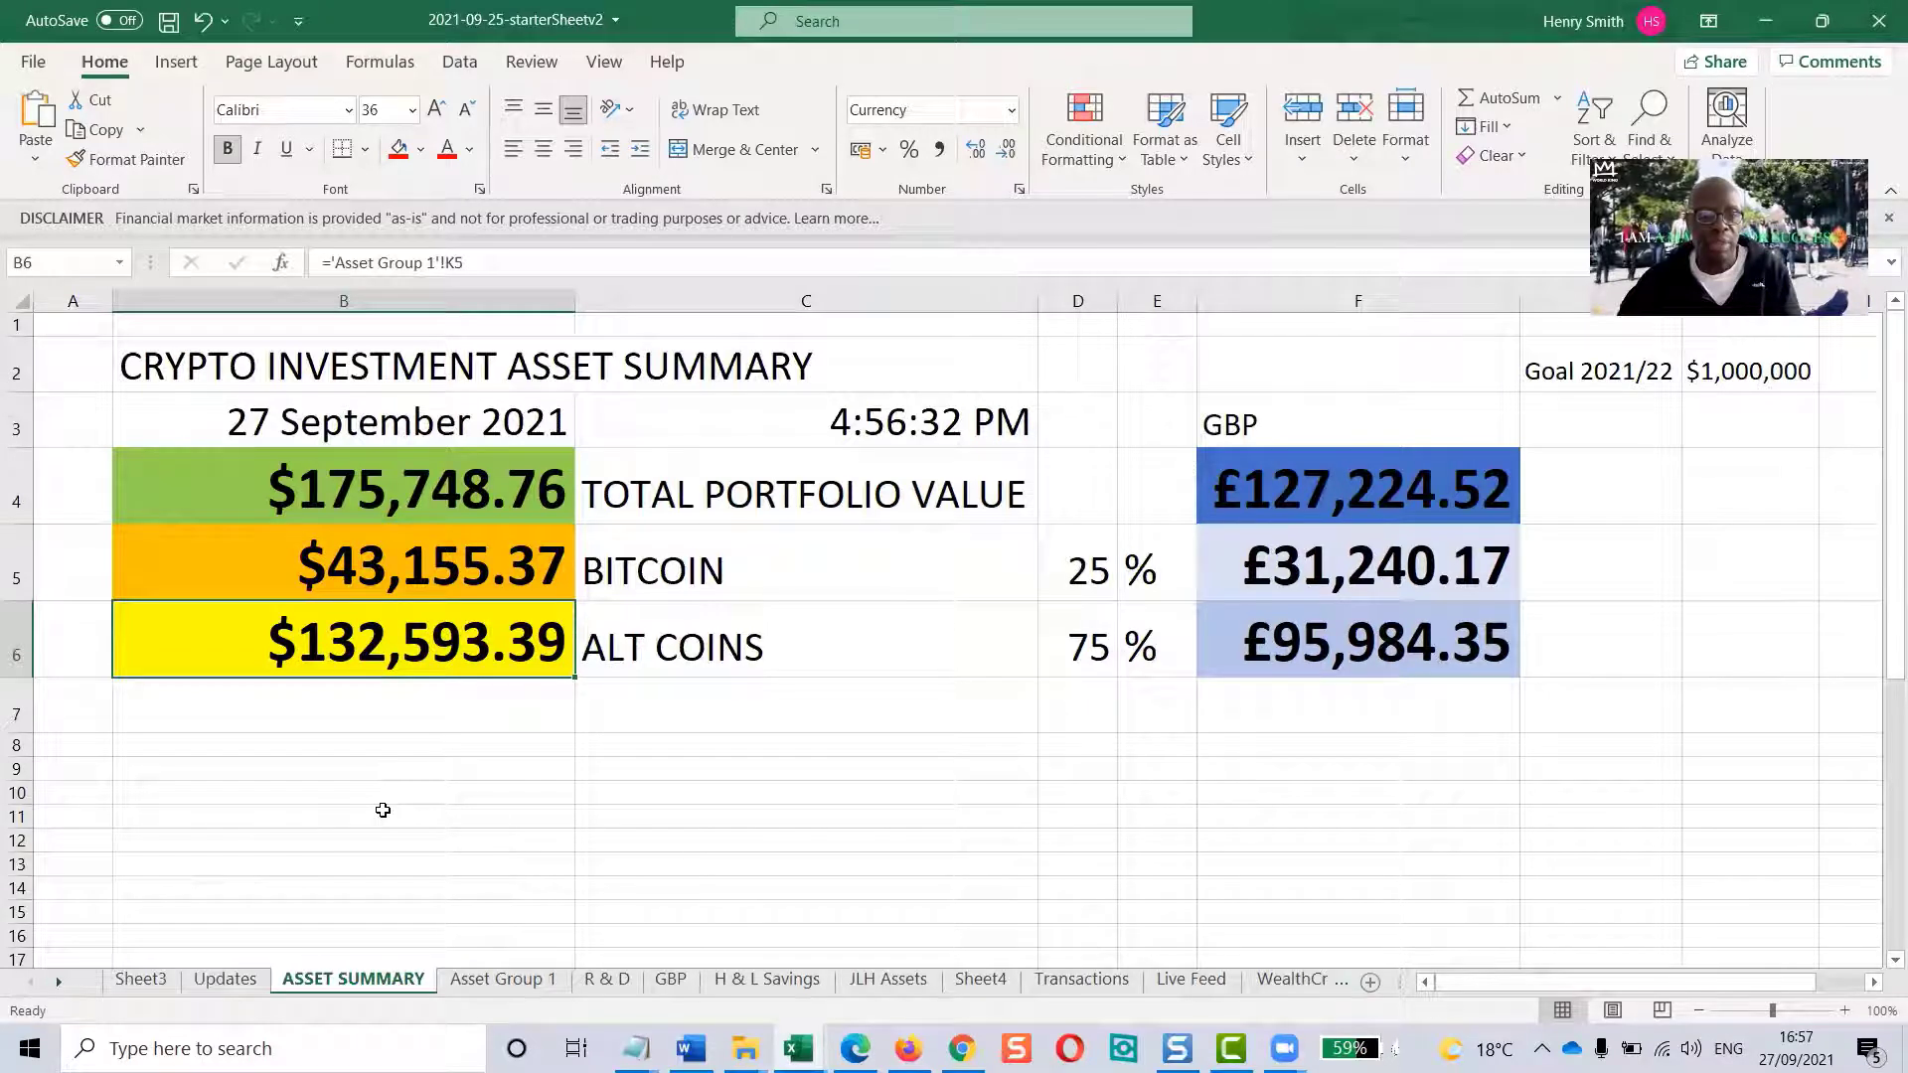
On the Updates sheet, log UK time 16:57 and alt coin total 132,593.39 in row 247
{"action": "left_click", "coordinate": [243, 982]}
{"action": "left_click", "coordinate": [510, 738]}
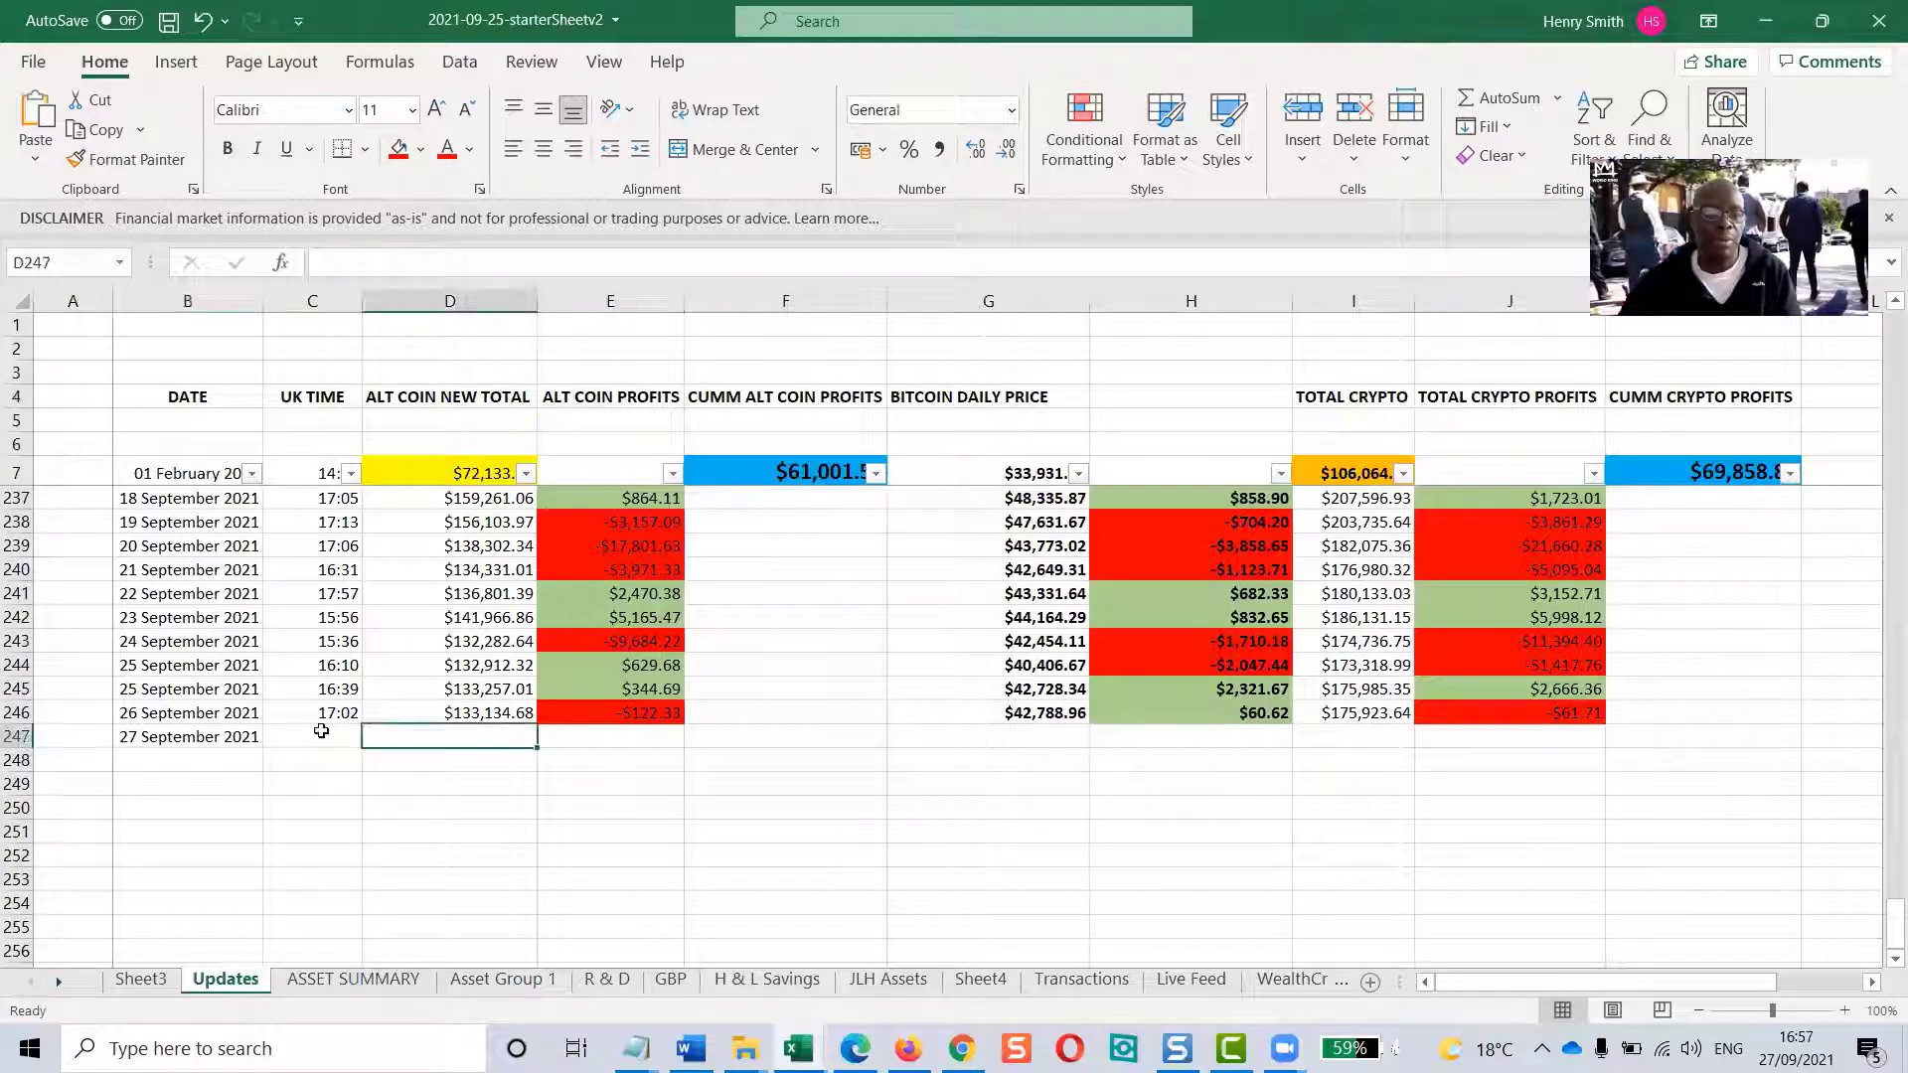
{"action": "left_click", "coordinate": [298, 736]}
{"action": "type", "text": "16:57"}
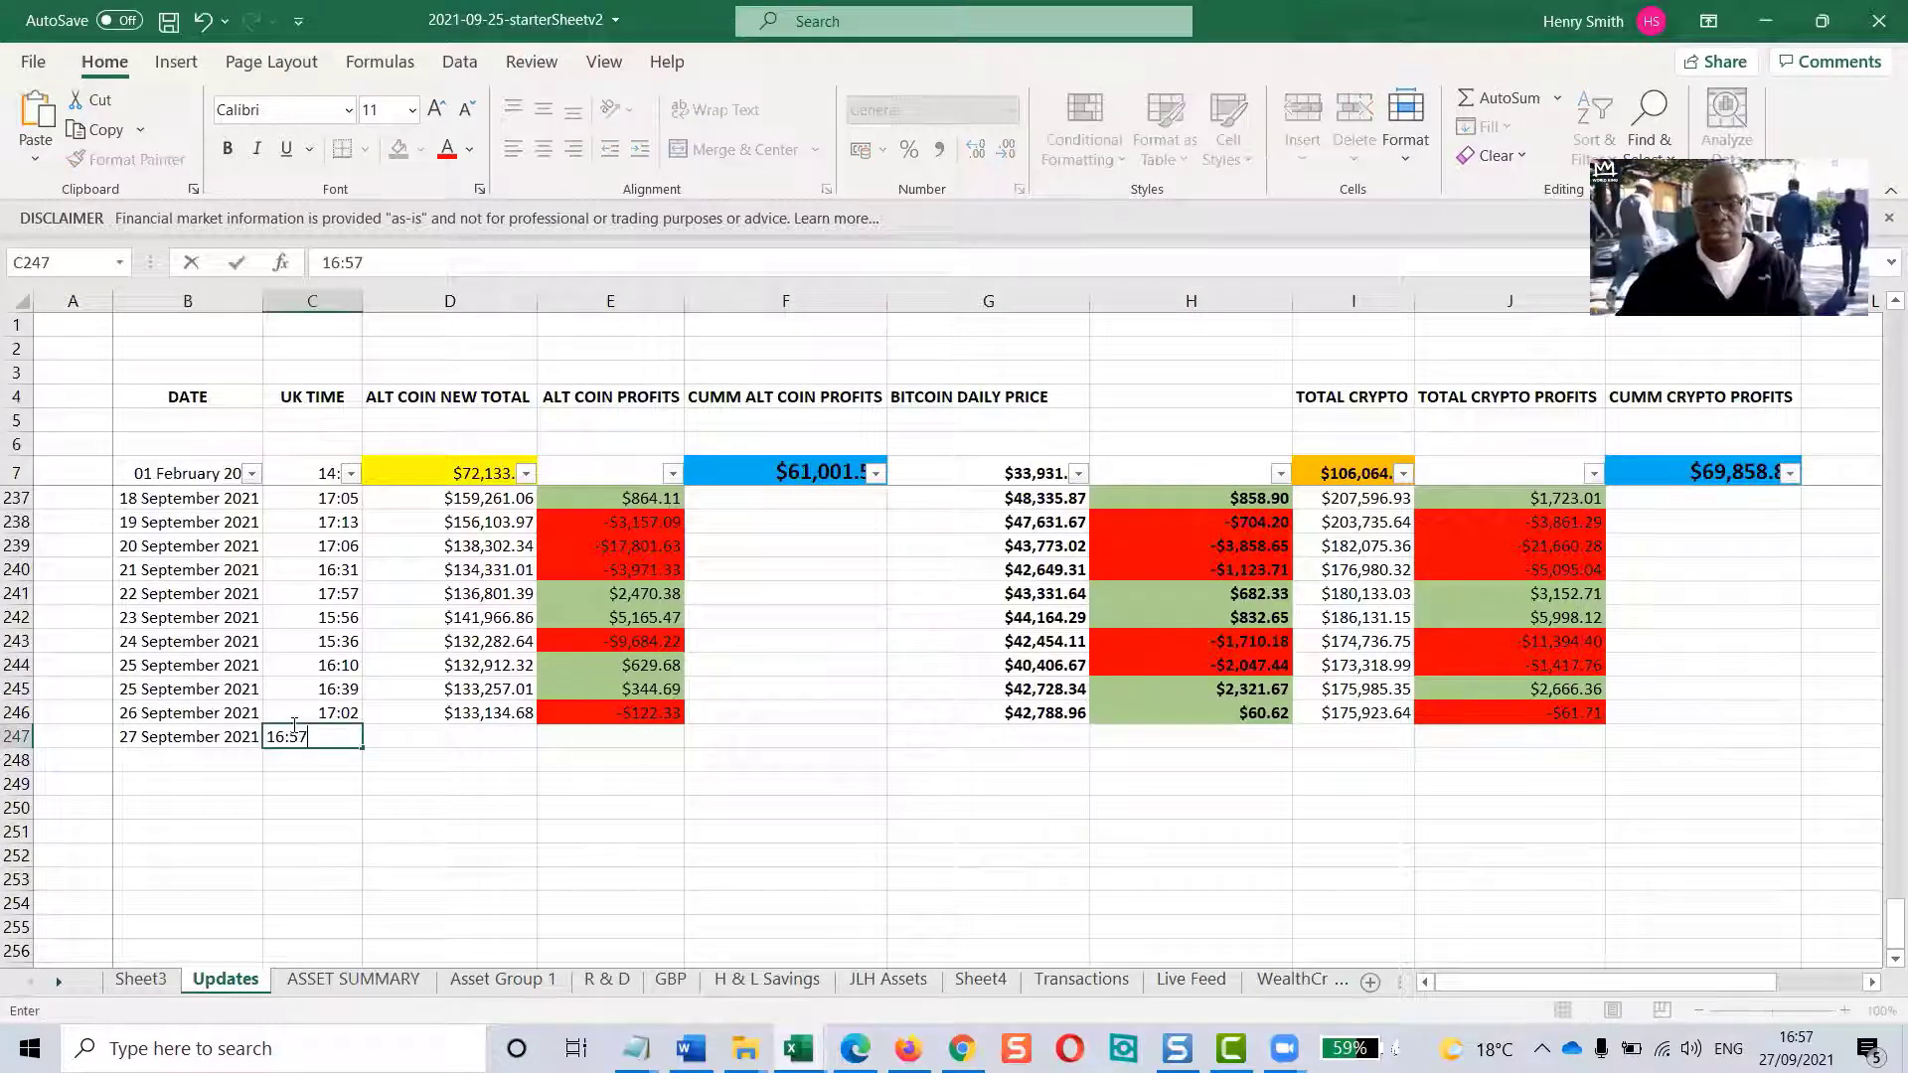
{"action": "key", "text": "Tab"}
{"action": "type", "text": "13"}
{"action": "type", "text": "2,59"}
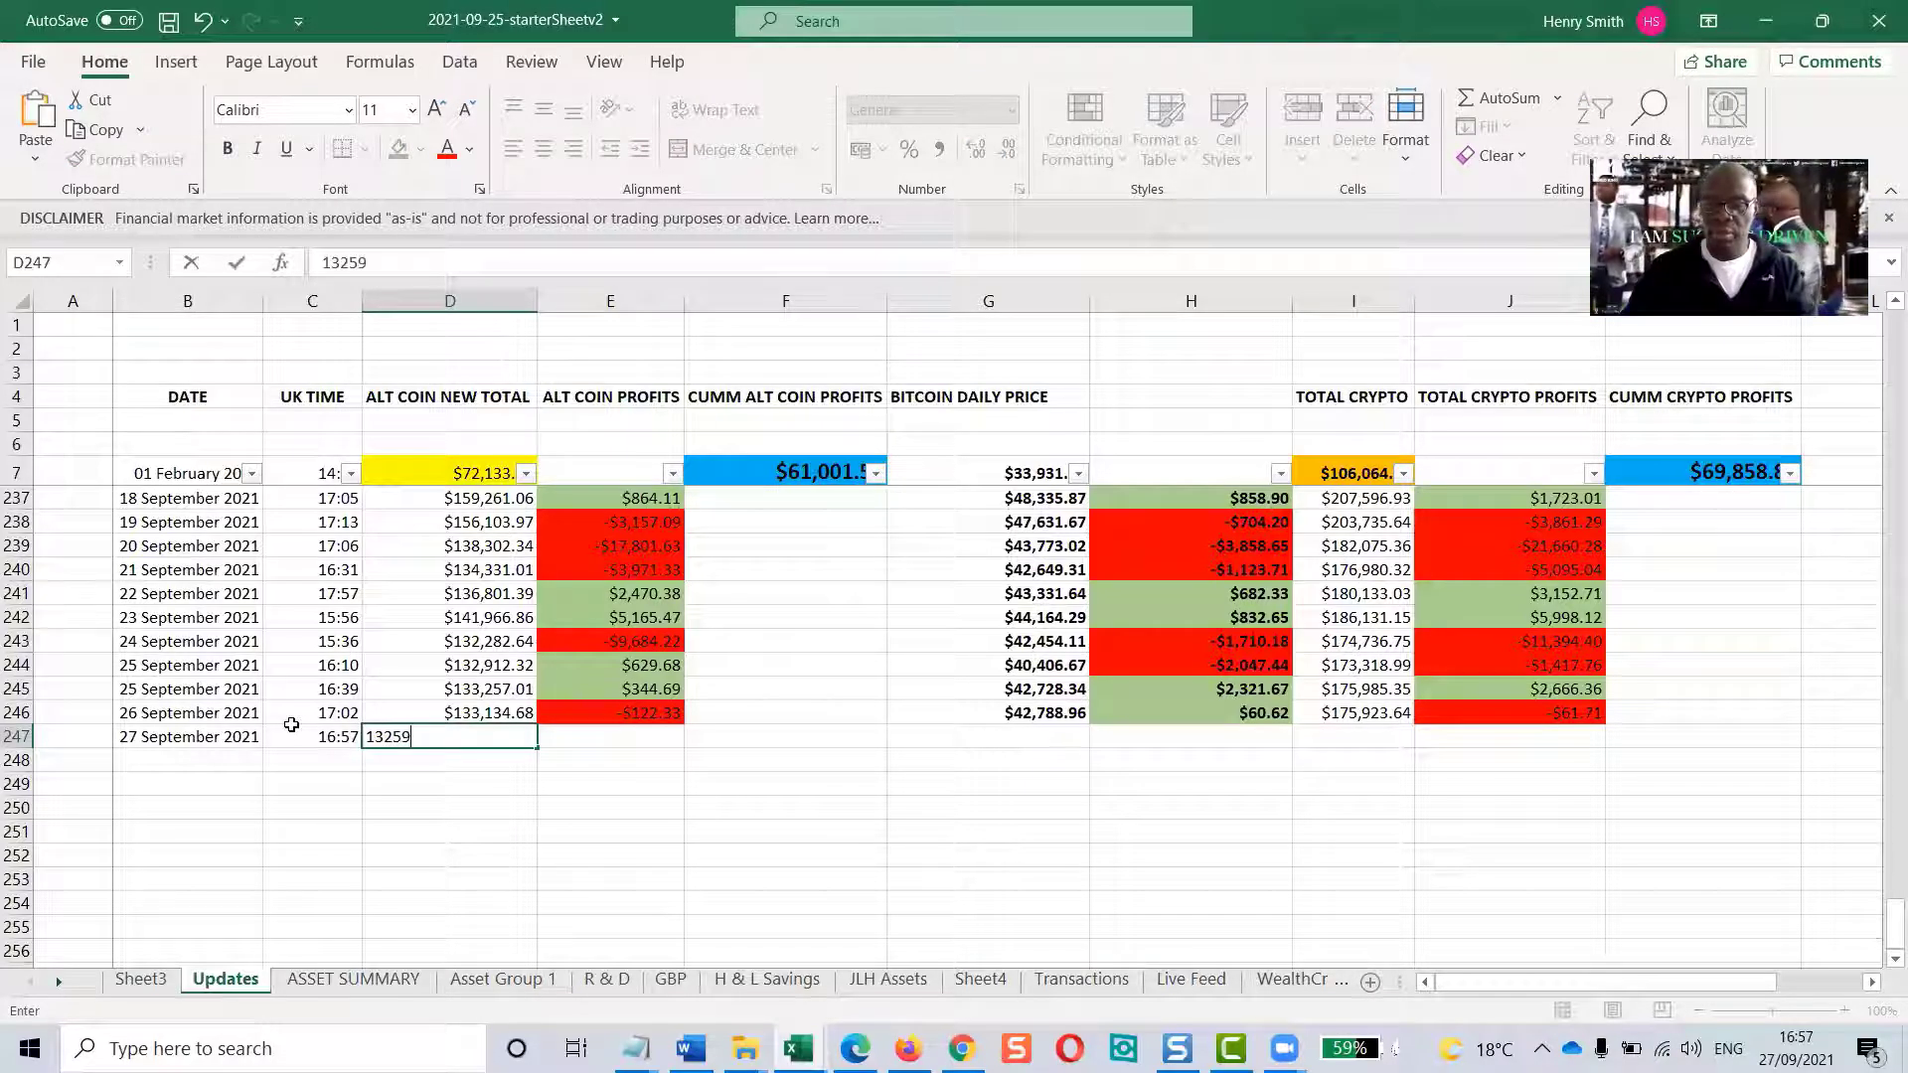
{"action": "type", "text": "3.39"}
{"action": "key", "text": "Return"}
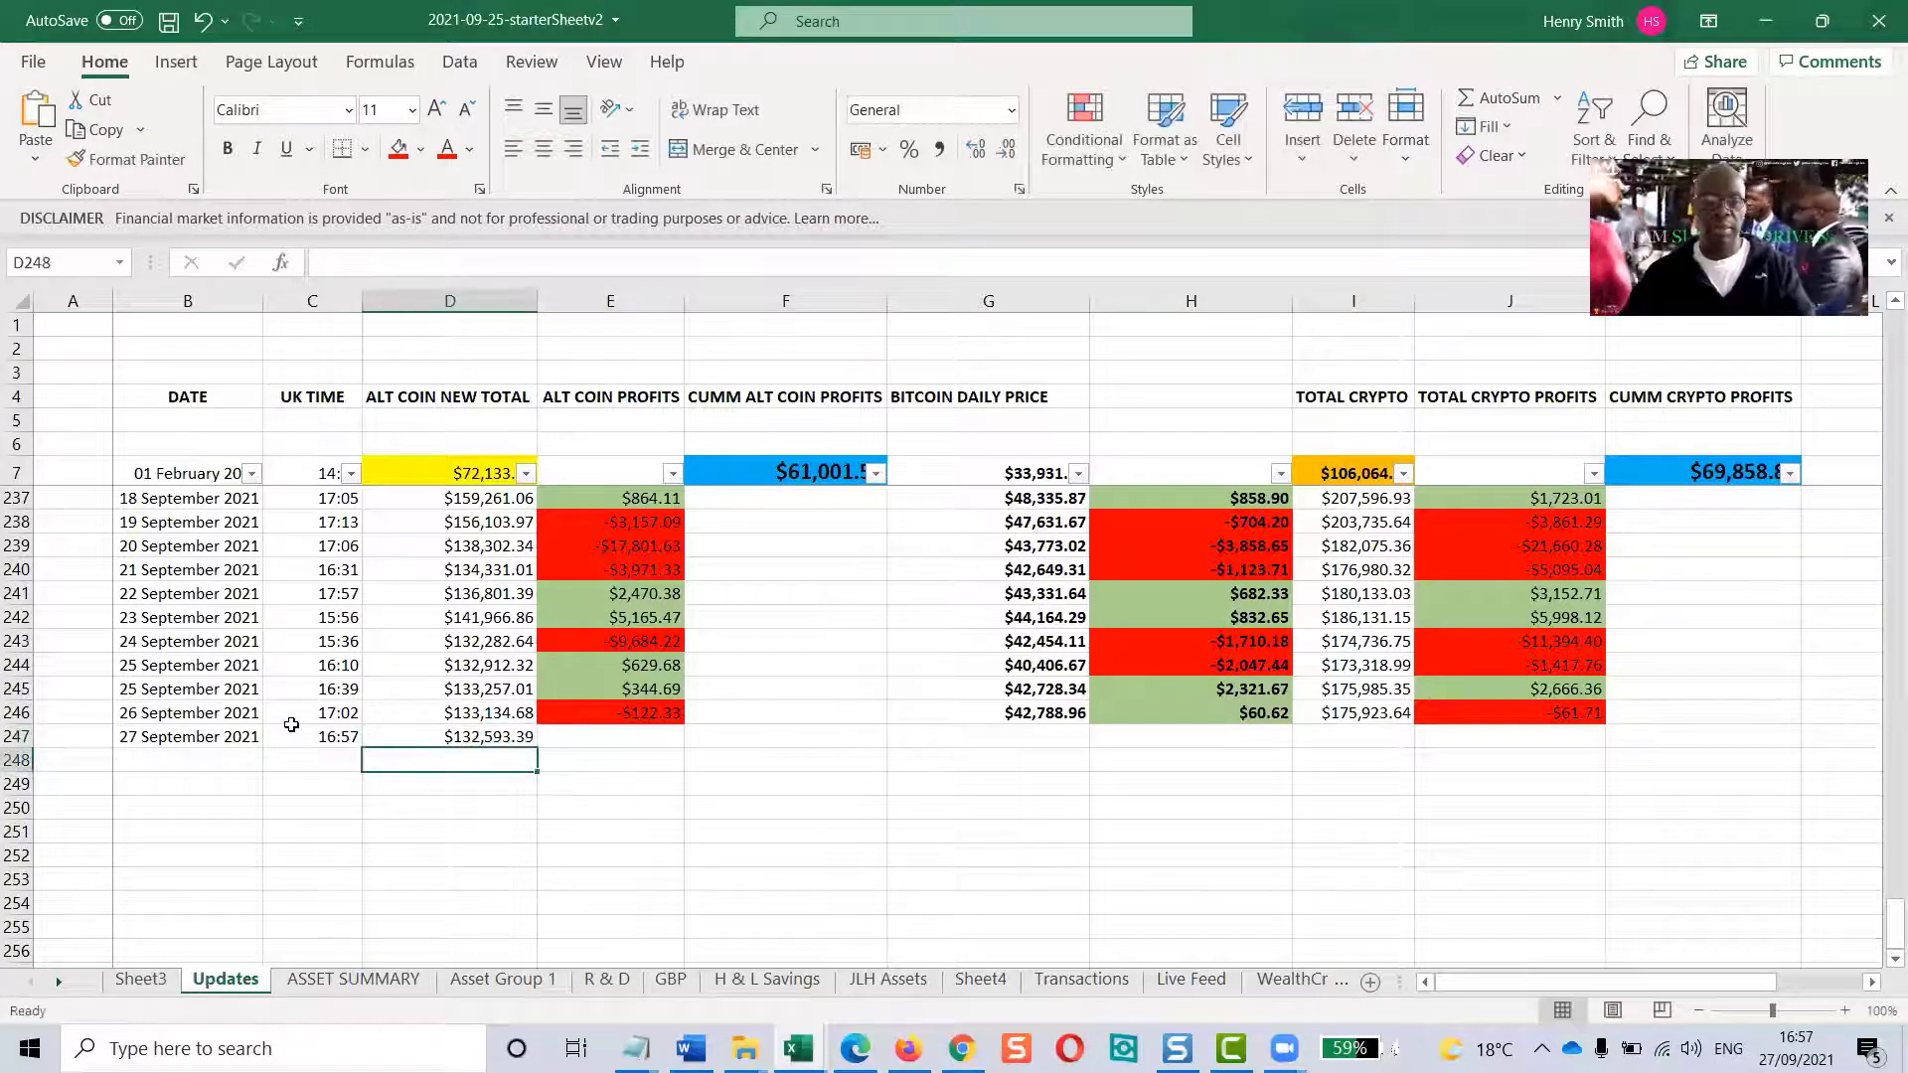
Fill the alt coin profit formula from E246 into E247, giving -$541.29
{"action": "left_click", "coordinate": [348, 983]}
{"action": "left_click", "coordinate": [221, 982]}
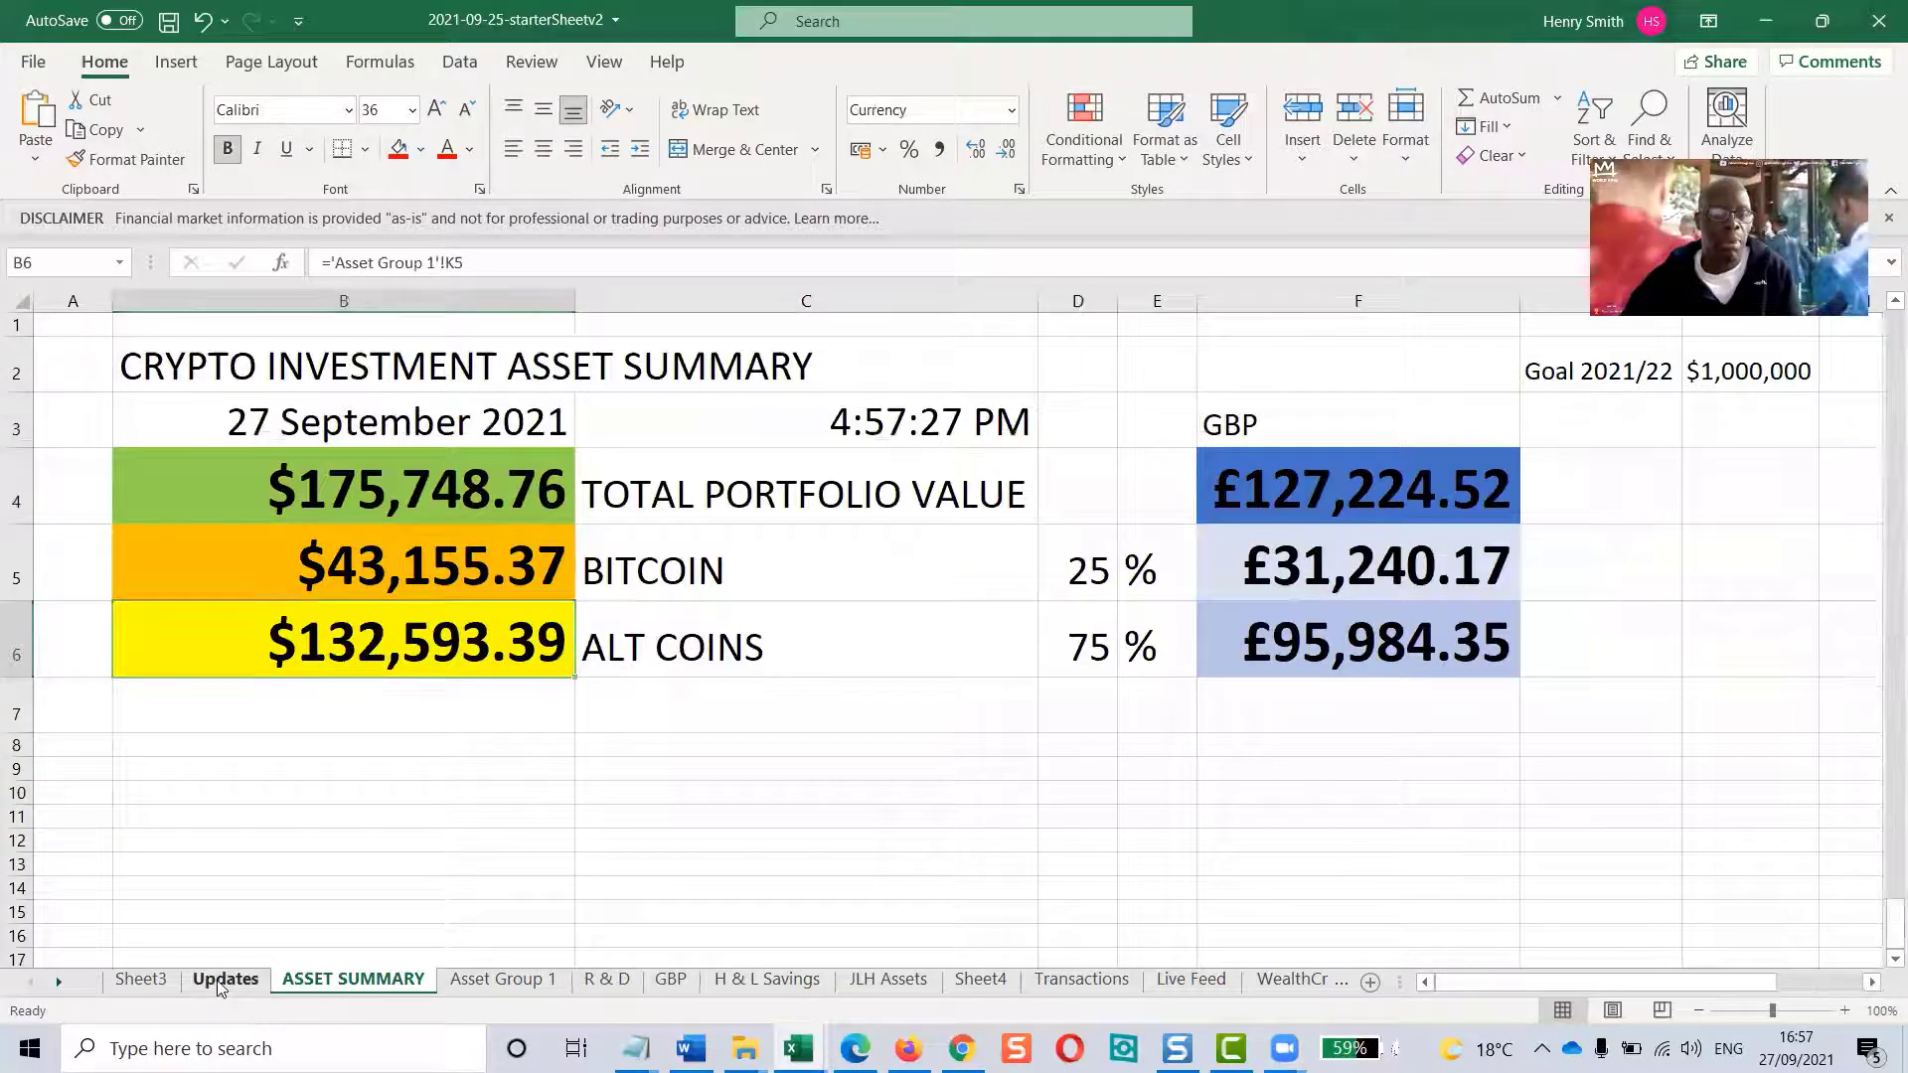
{"action": "left_click", "coordinate": [648, 715]}
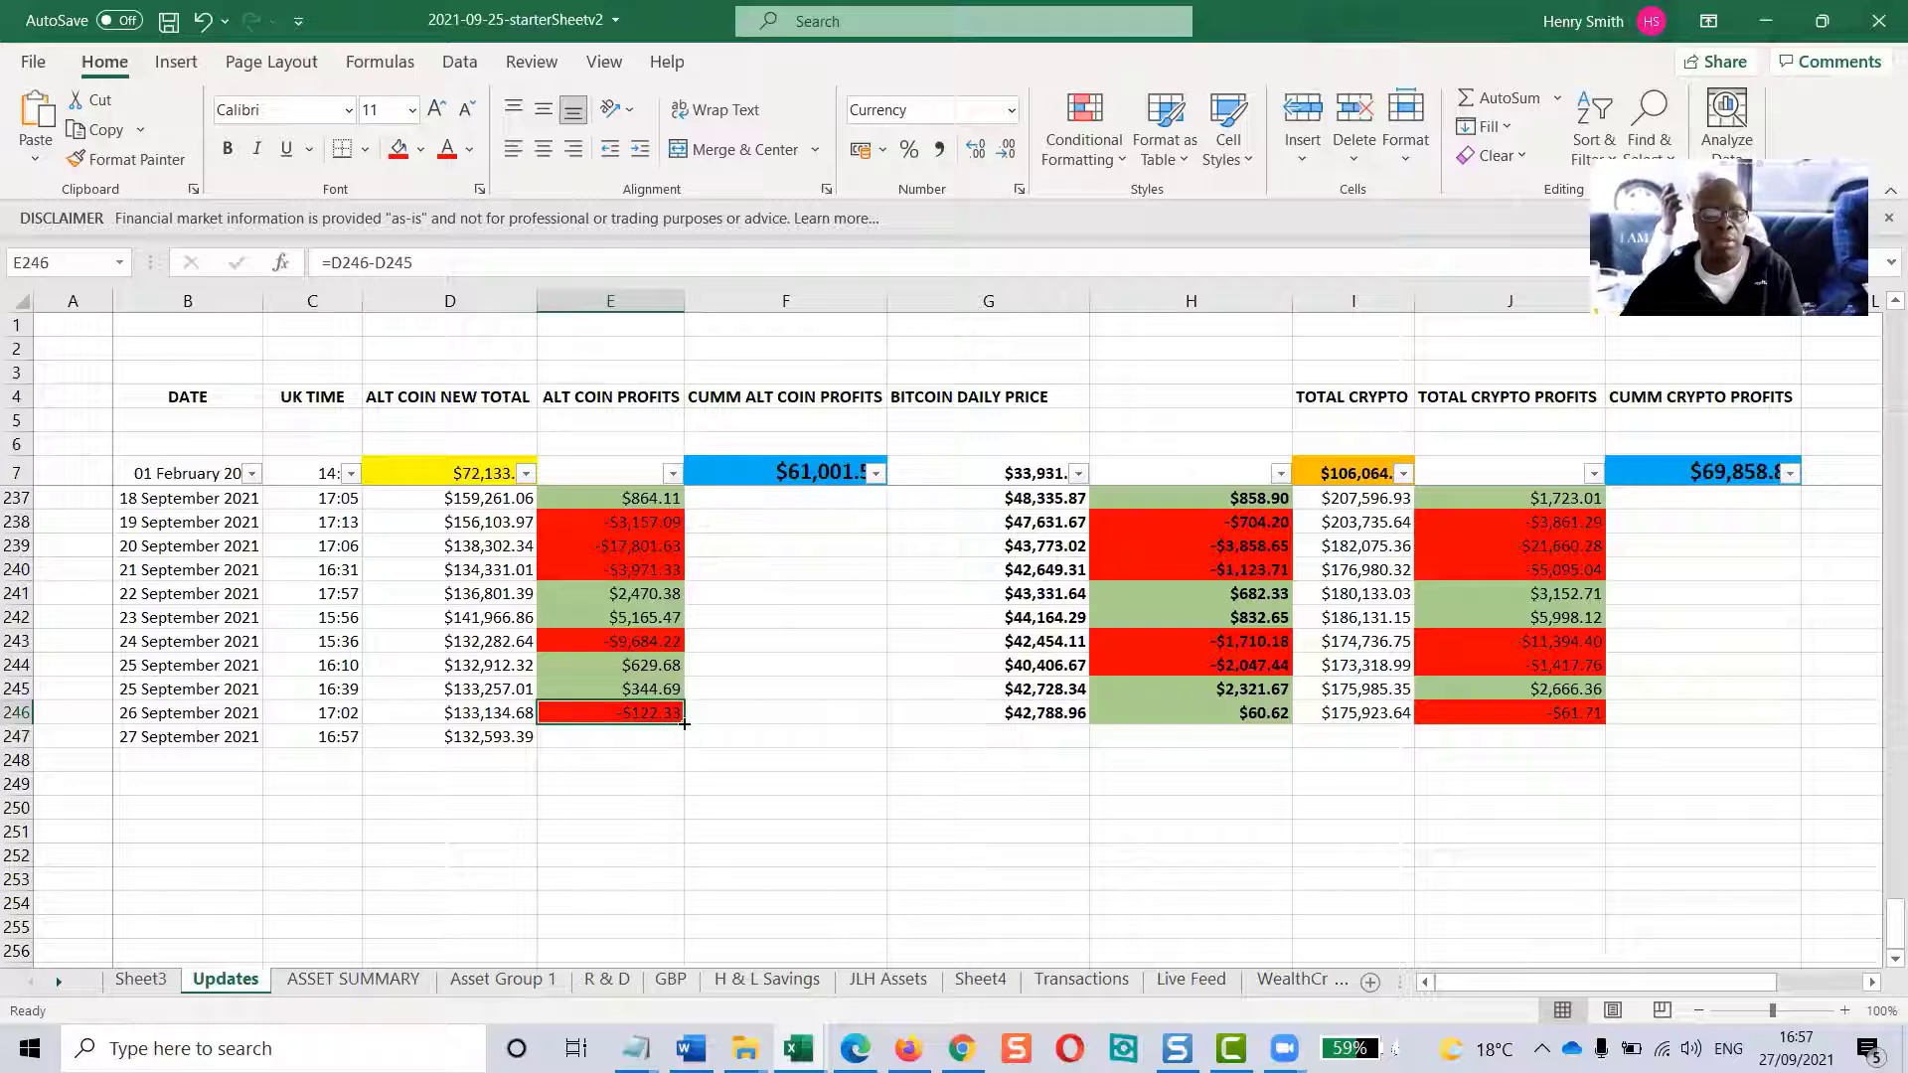
{"action": "left_click_drag", "start_coordinate": [683, 725], "coordinate": [683, 747]}
{"action": "left_click", "coordinate": [660, 800]}
{"action": "left_click", "coordinate": [644, 740]}
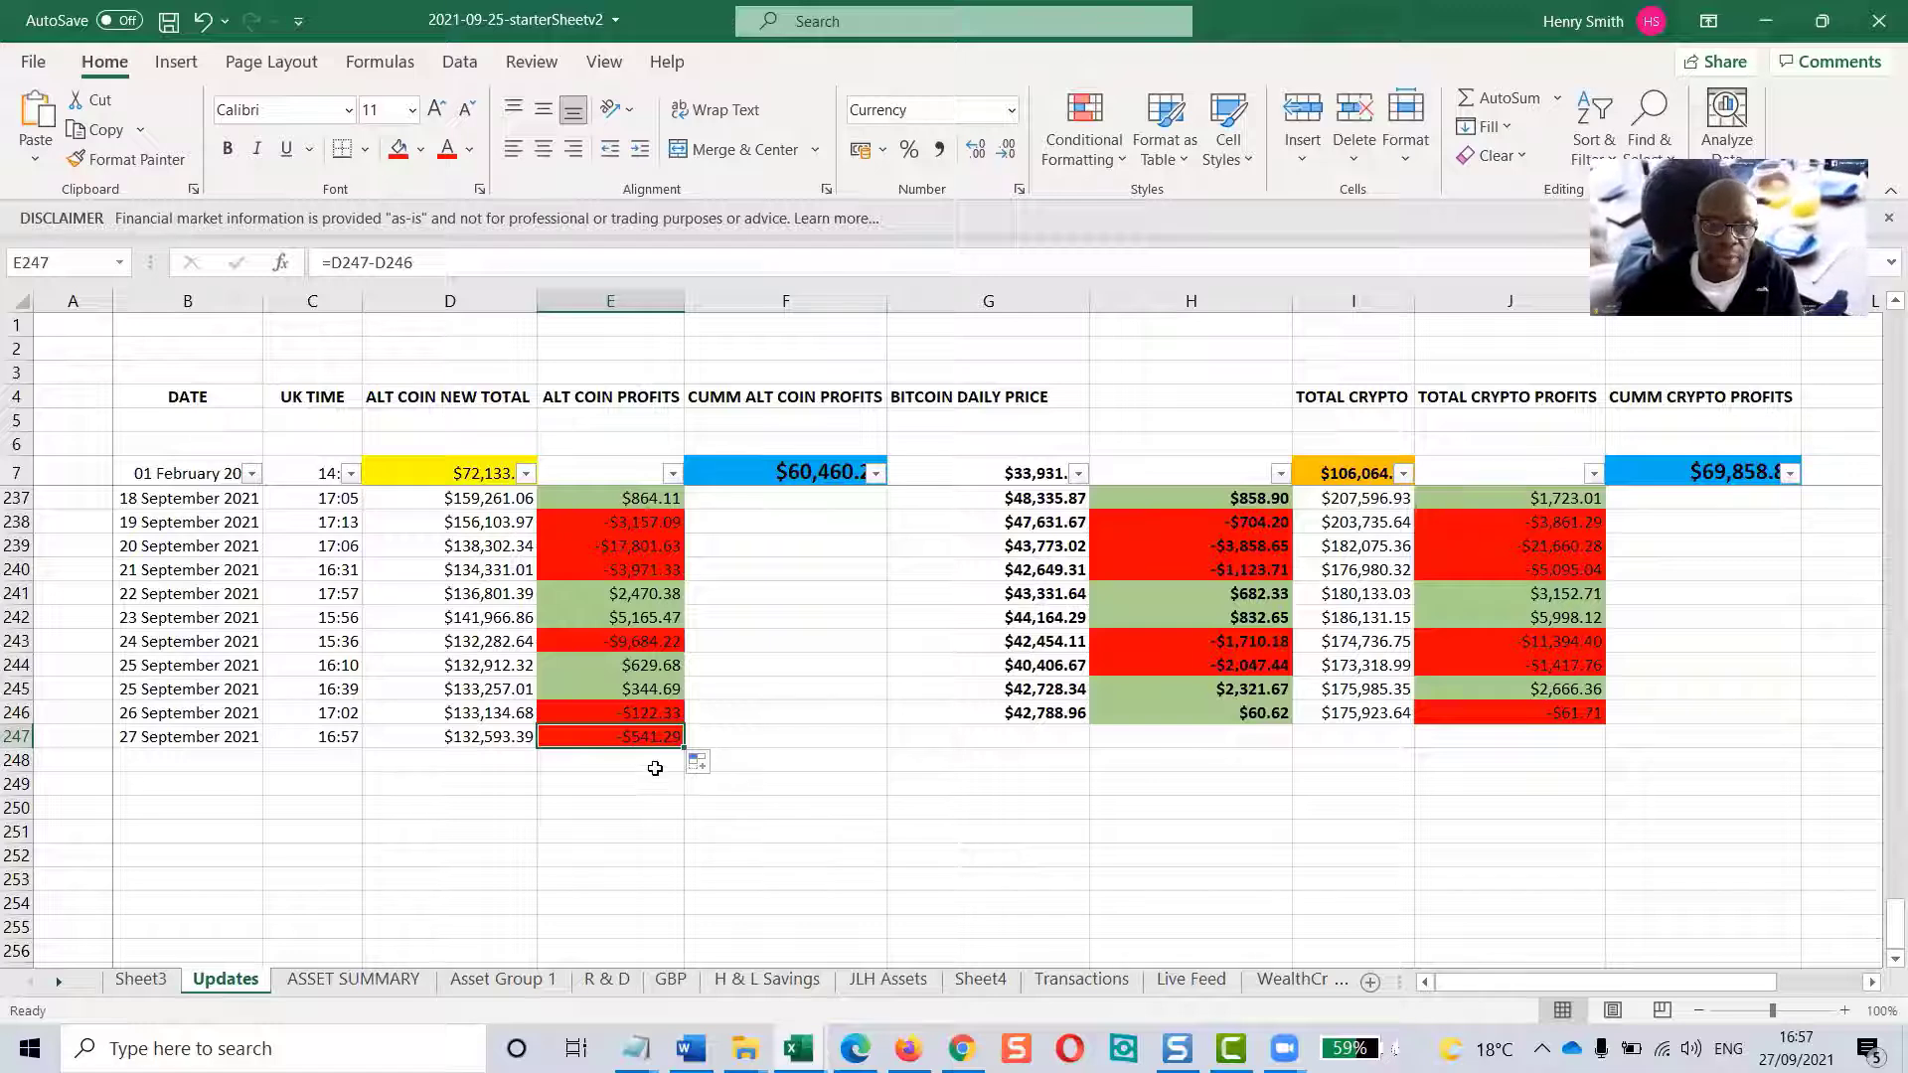
Enter 175,748.76 as the 27 September total crypto value, matching the ASSET SUMMARY total
{"action": "left_click", "coordinate": [363, 980]}
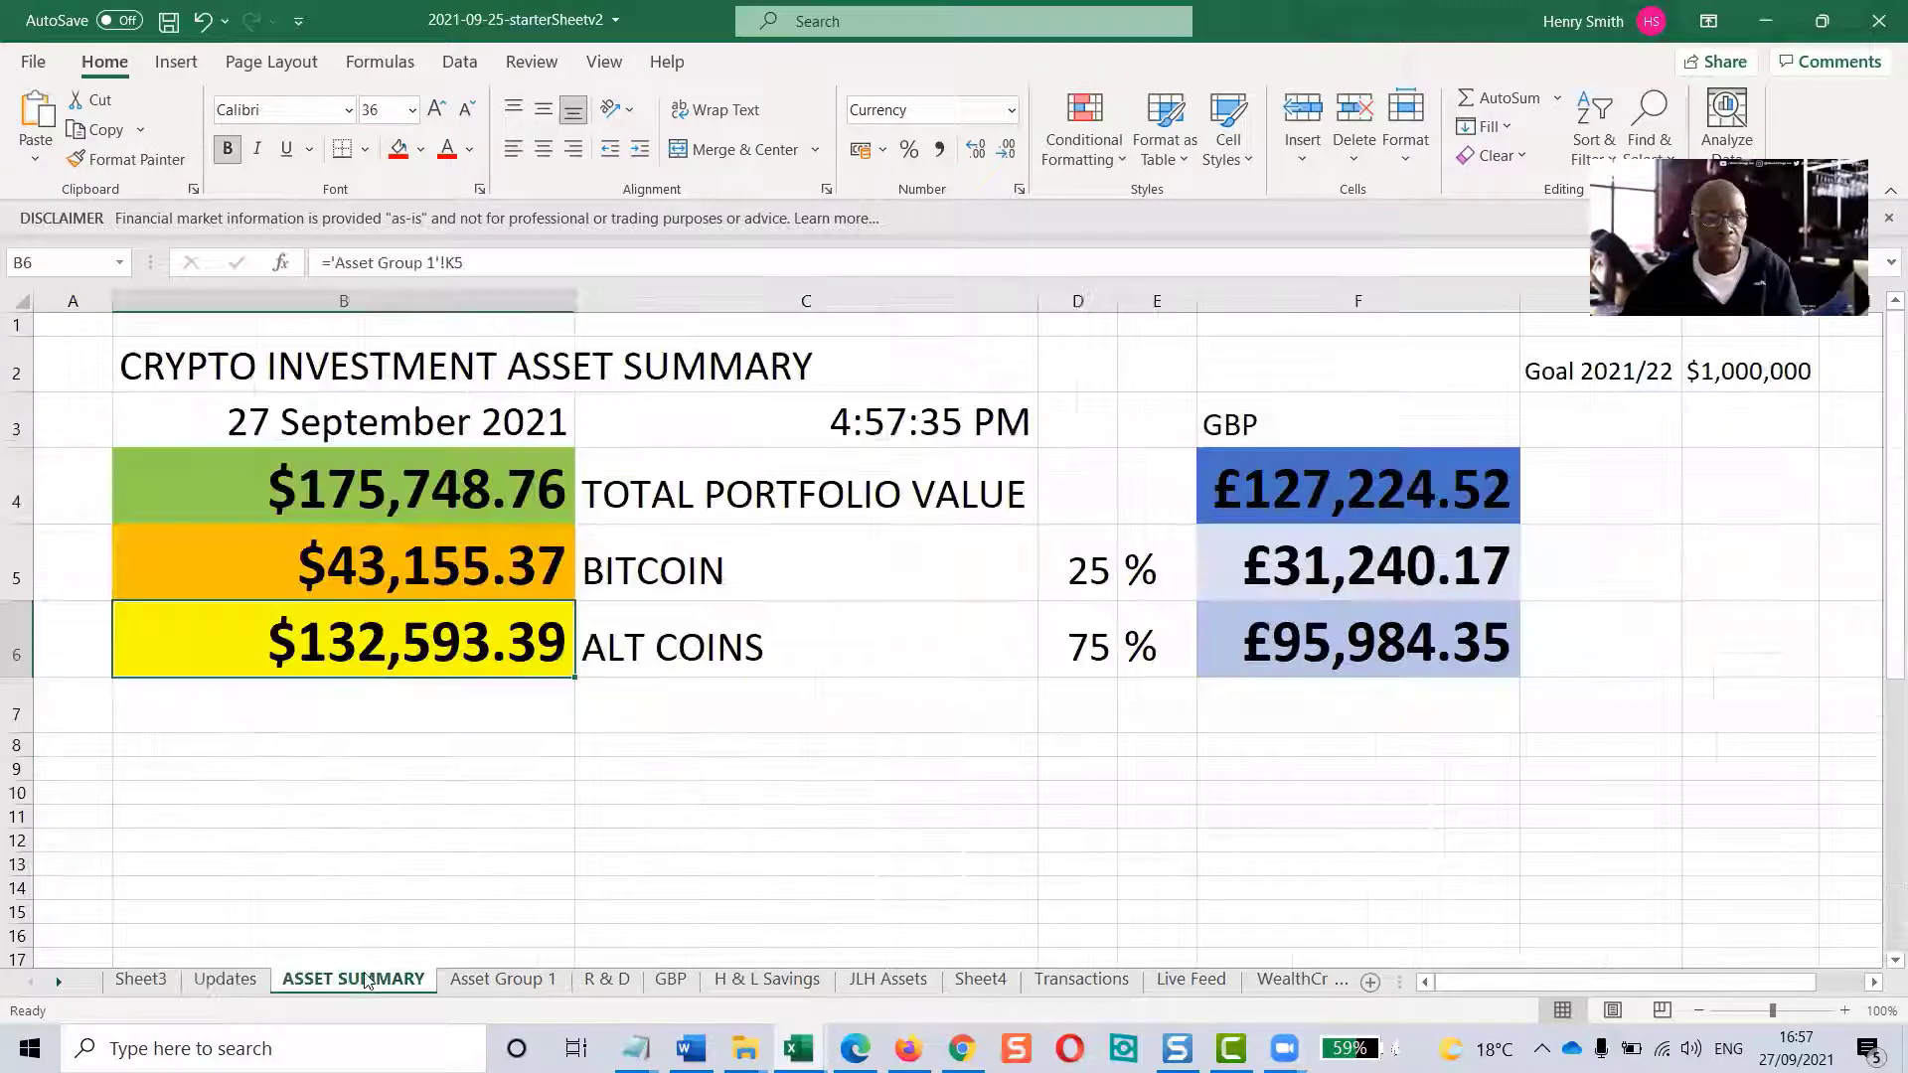
{"action": "left_click", "coordinate": [282, 497]}
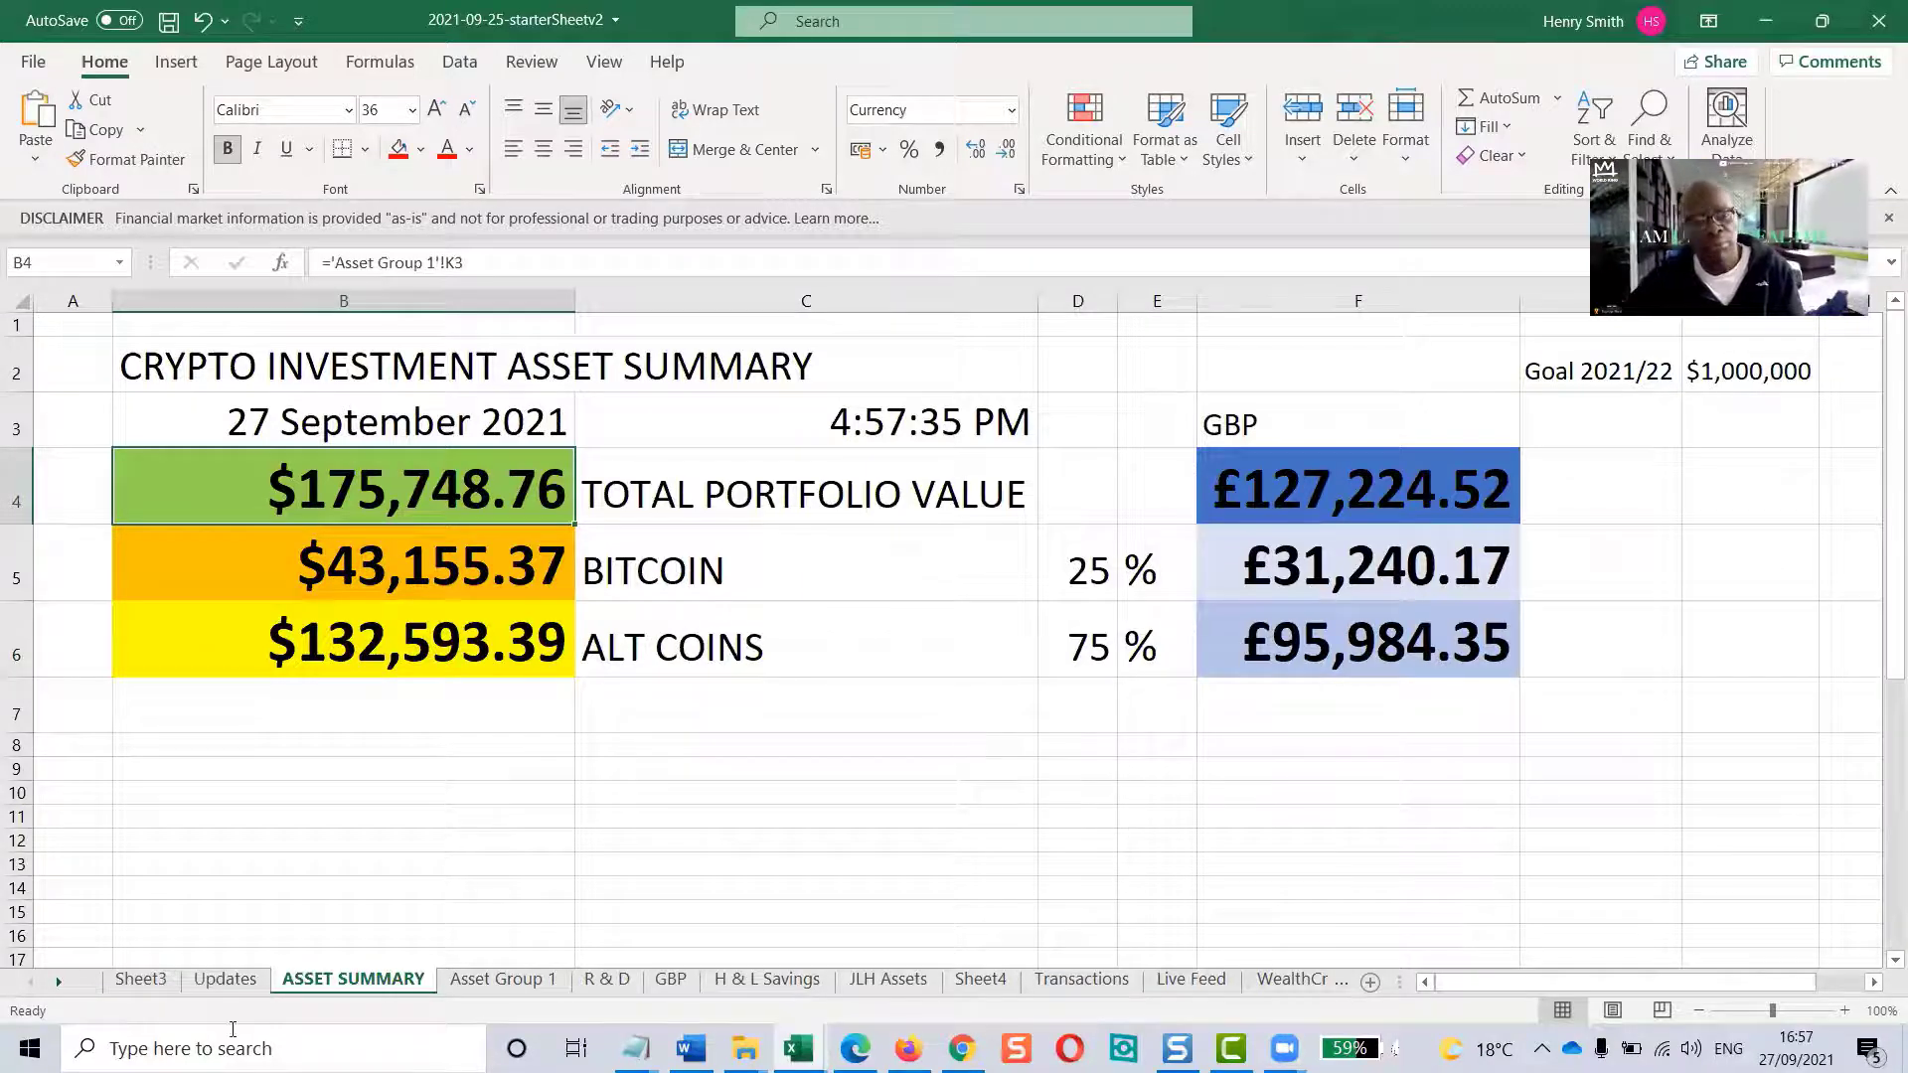
{"action": "left_click", "coordinate": [224, 980]}
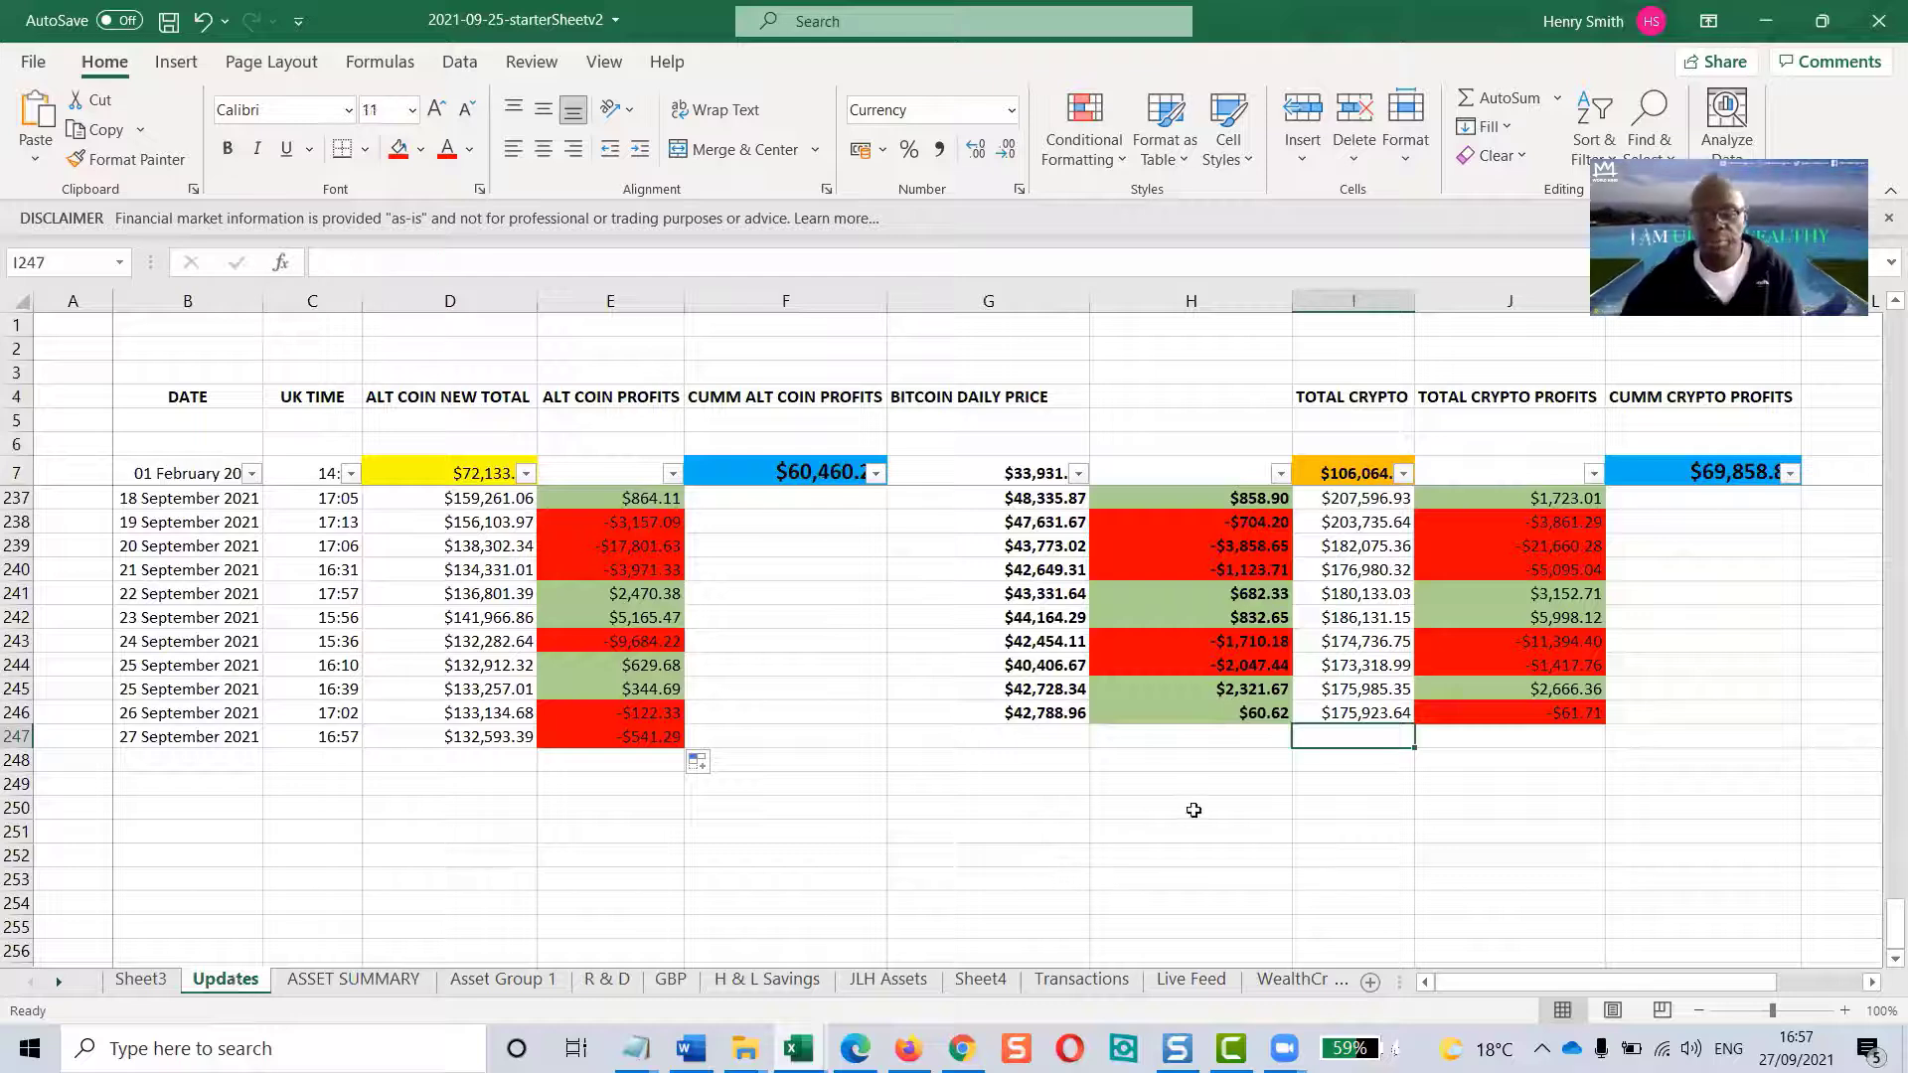
{"action": "type", "text": "175"}
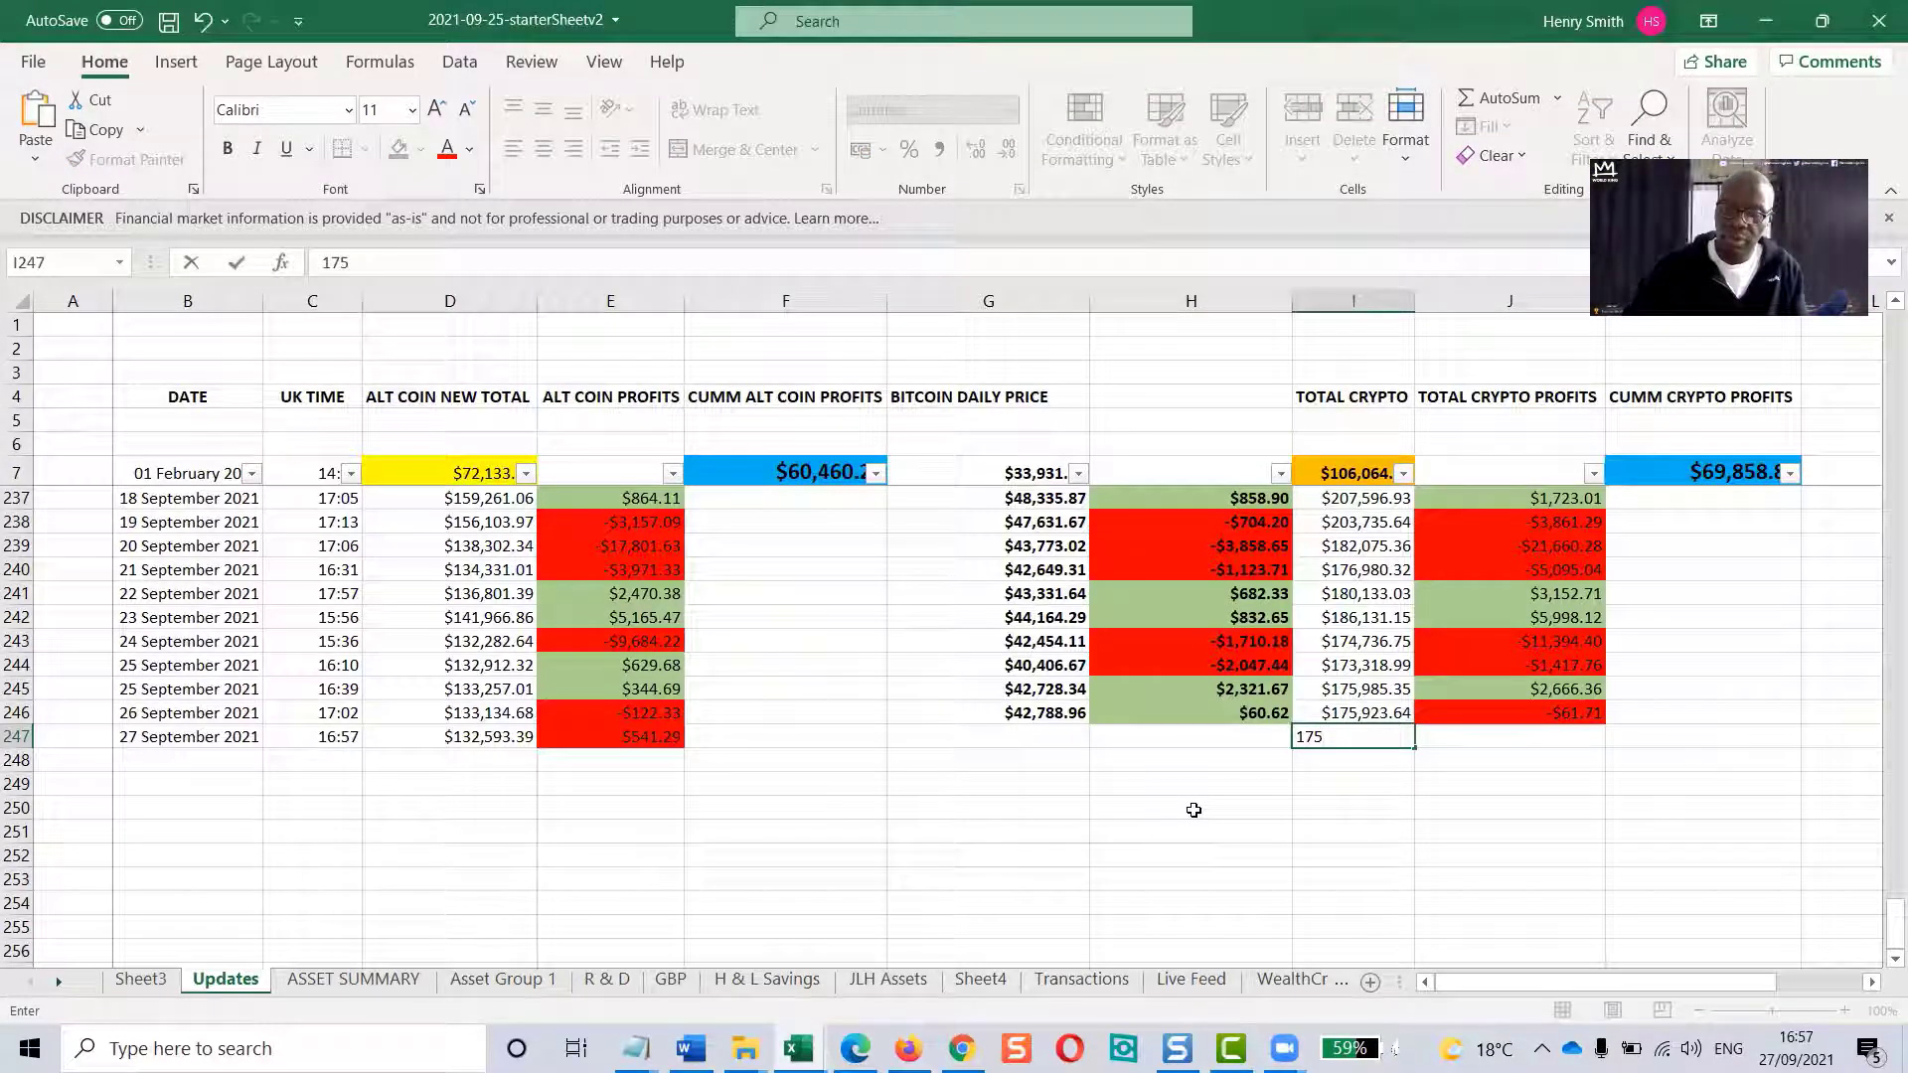
{"action": "type", "text": "748"}
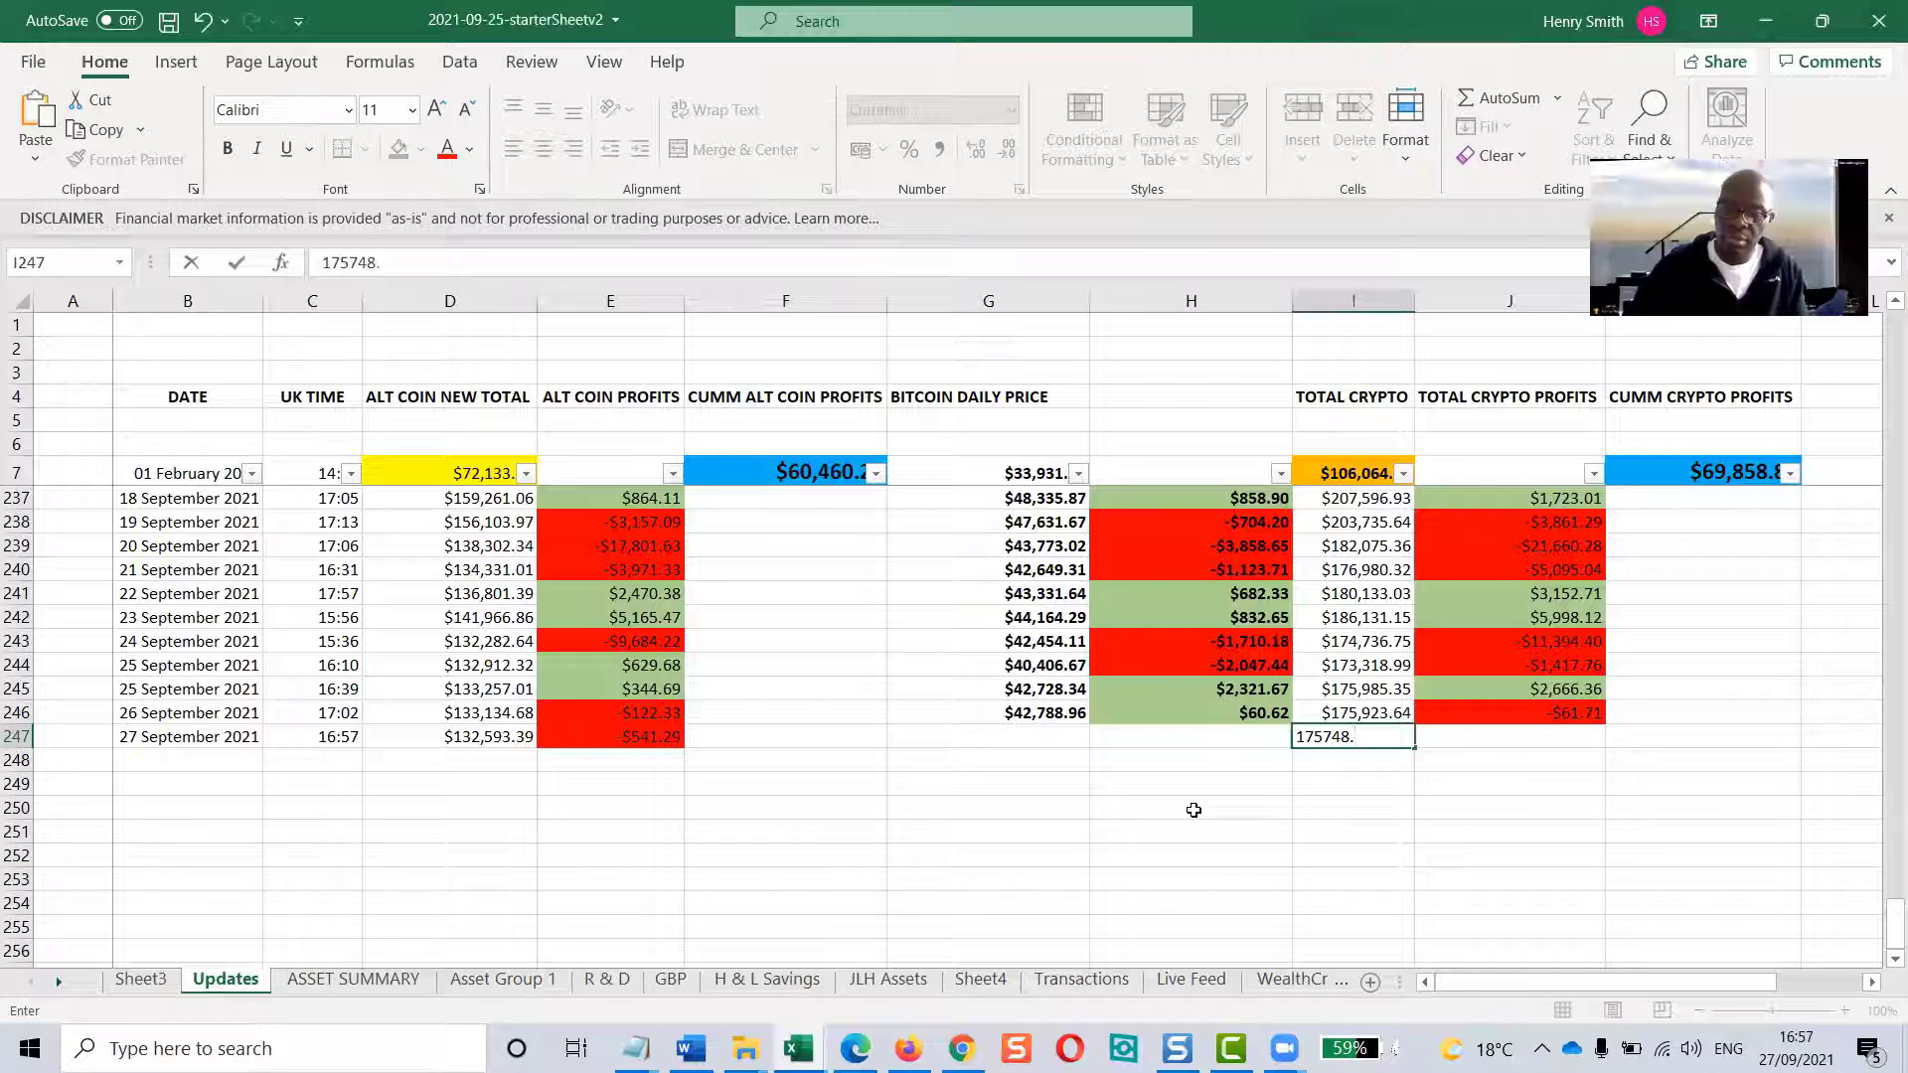
{"action": "type", "text": ".76"}
{"action": "key", "text": "Return"}
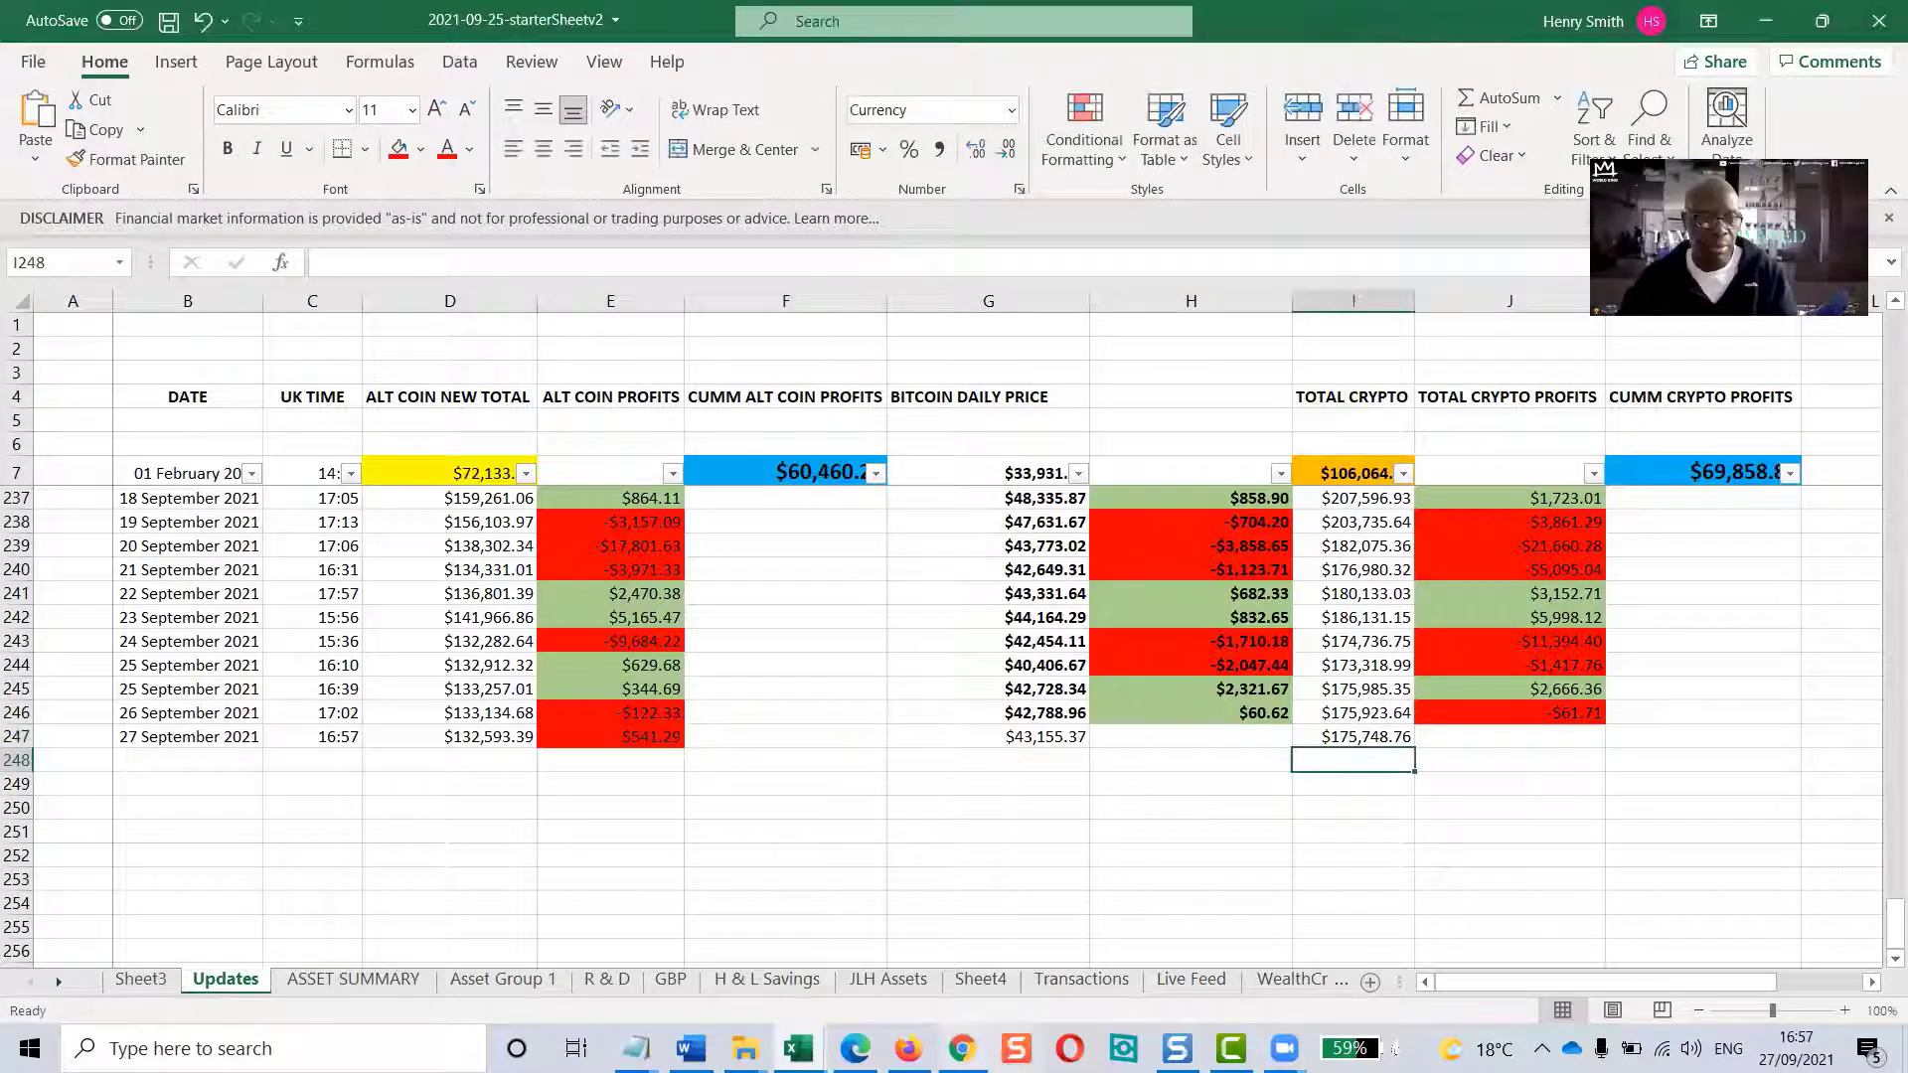
{"action": "left_click", "coordinate": [350, 981]}
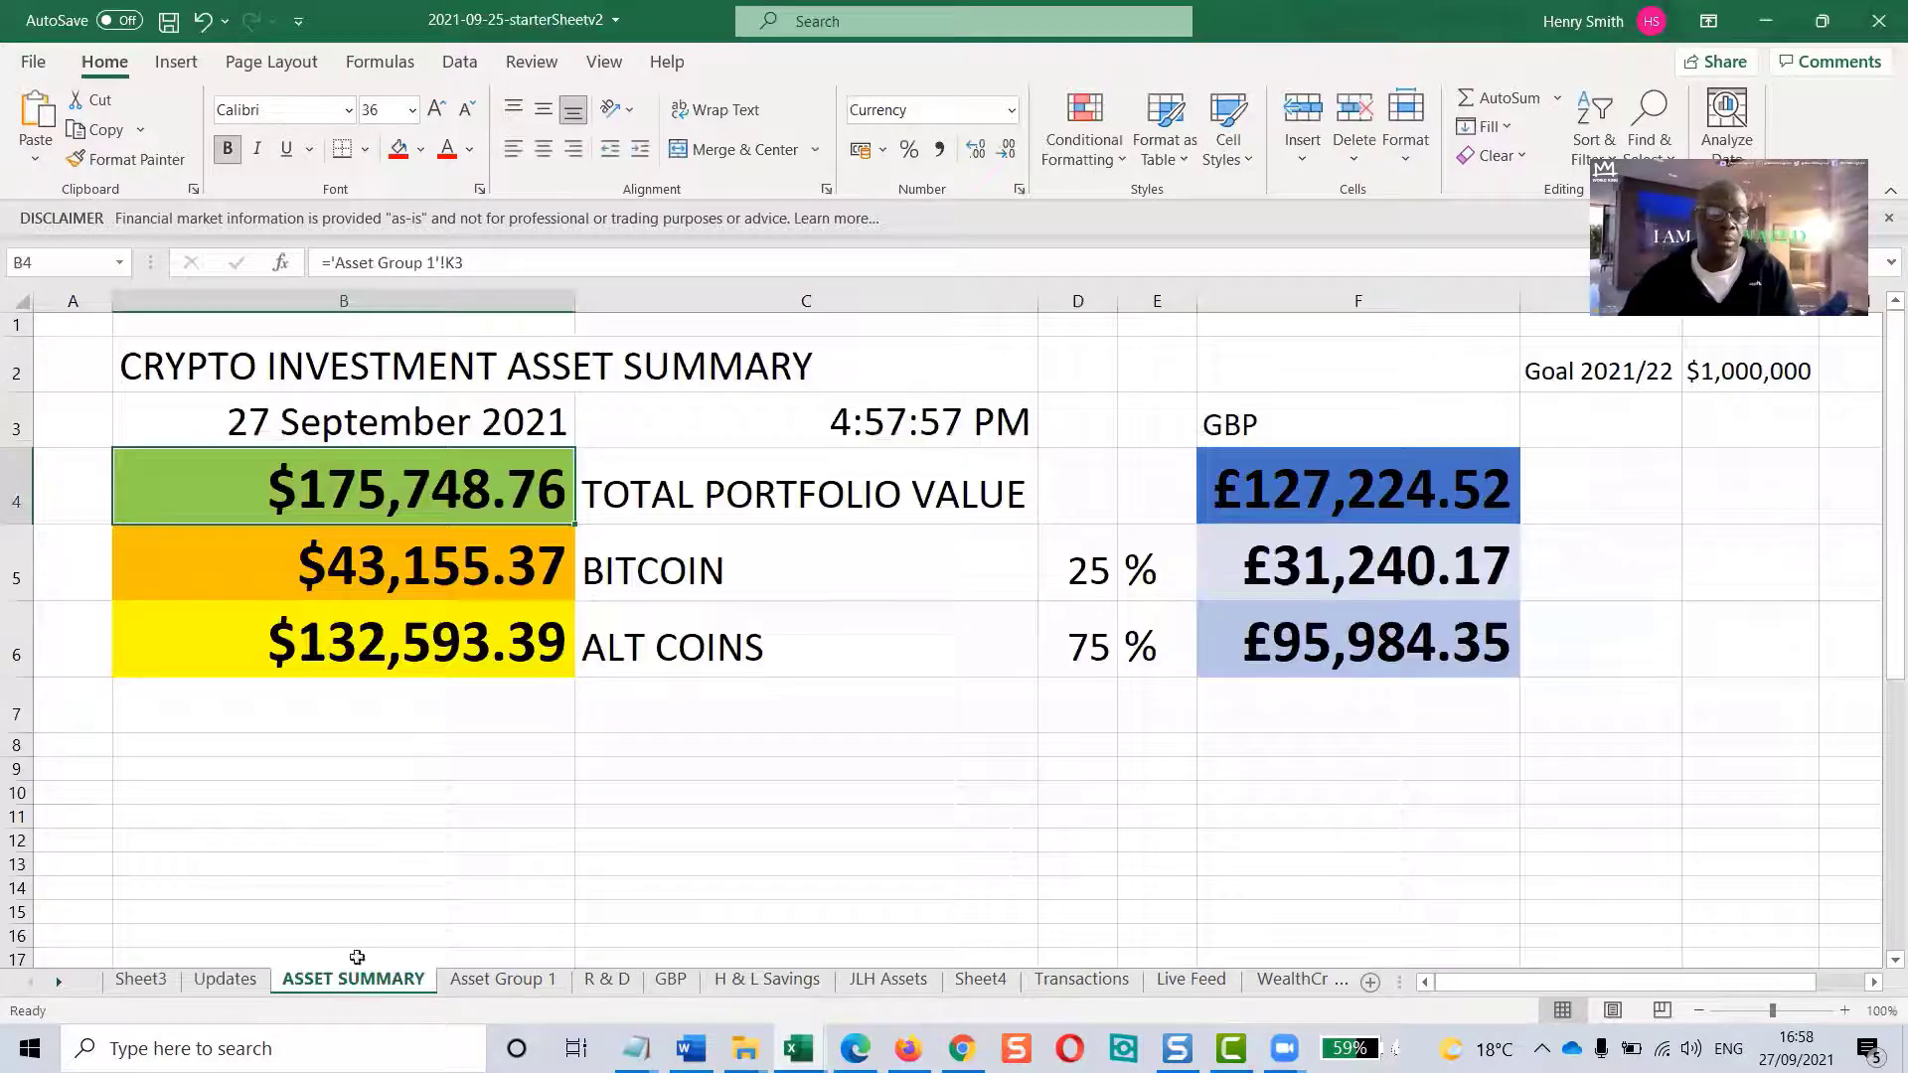
Fill the total crypto profit formula from J246 into J247 (-$174.88), keeping its red fill
{"action": "left_click", "coordinate": [227, 981]}
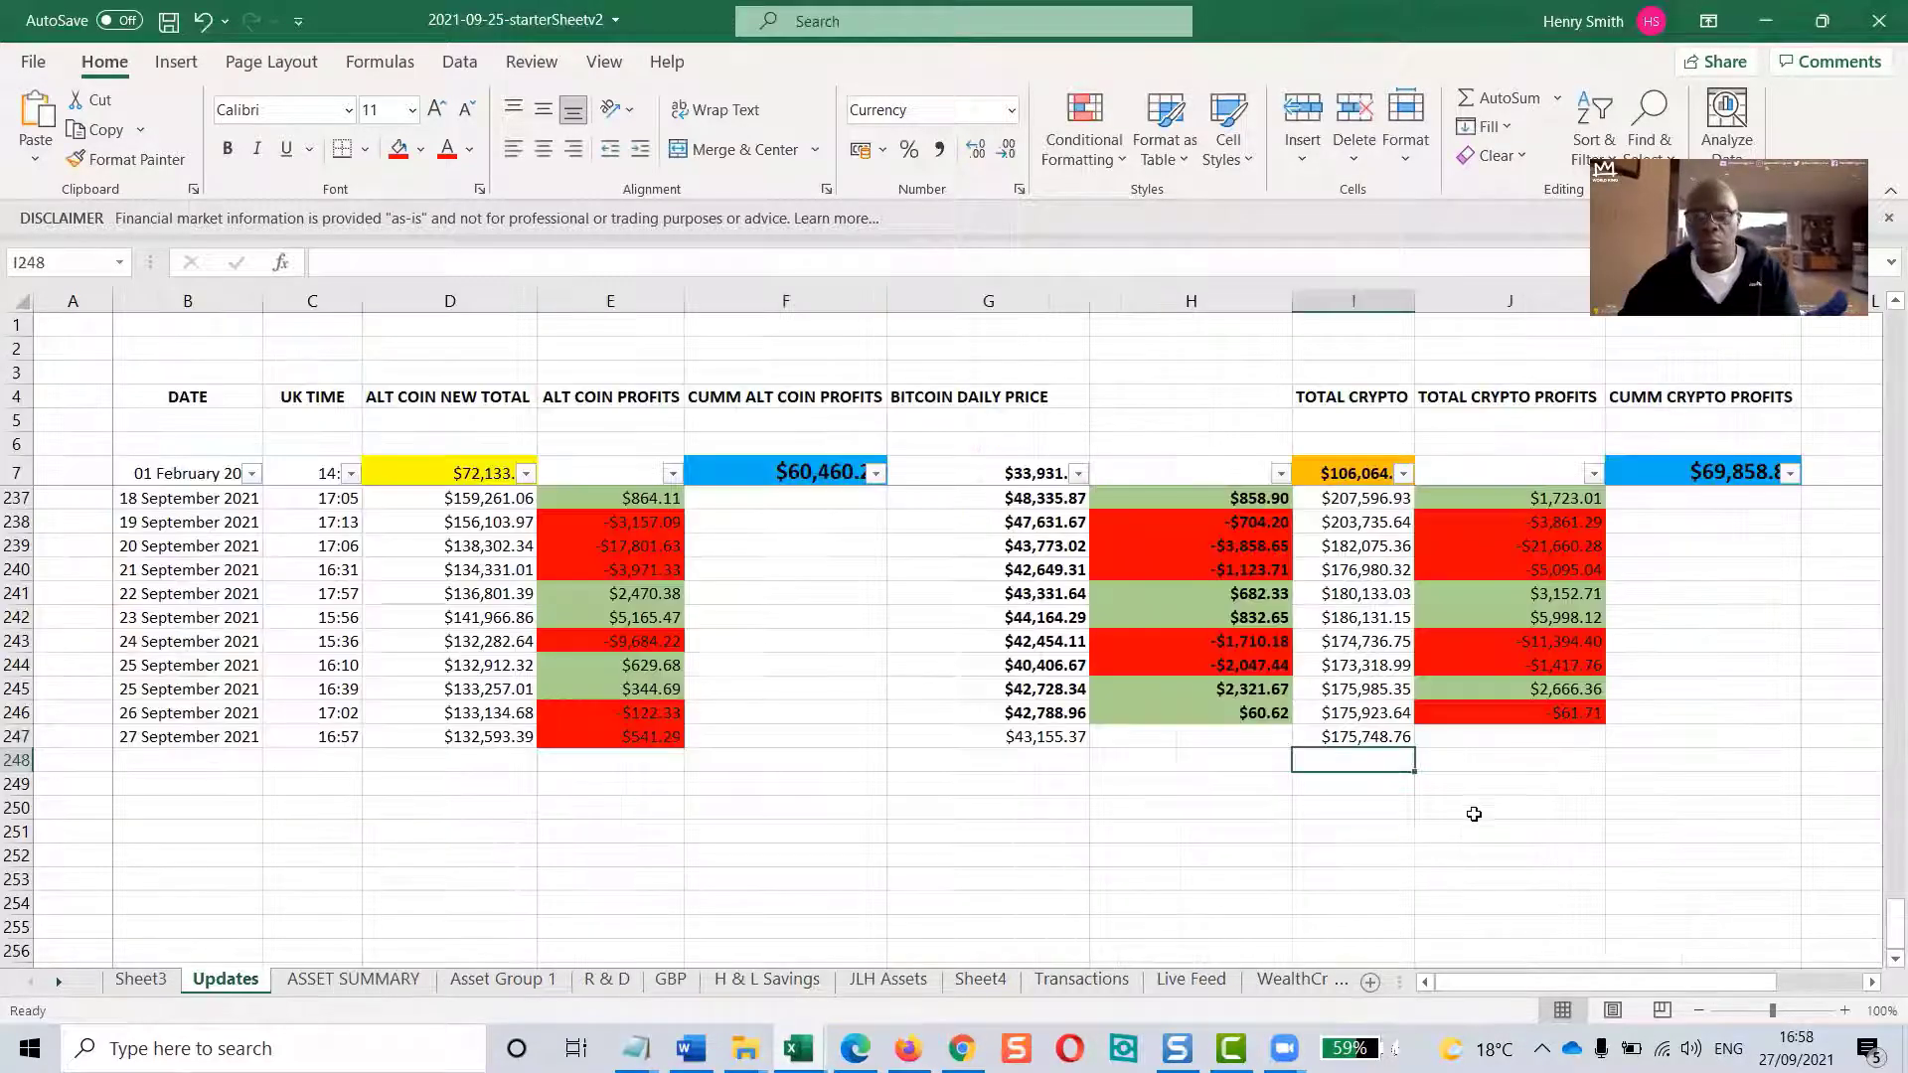
{"action": "left_click", "coordinate": [1539, 709]}
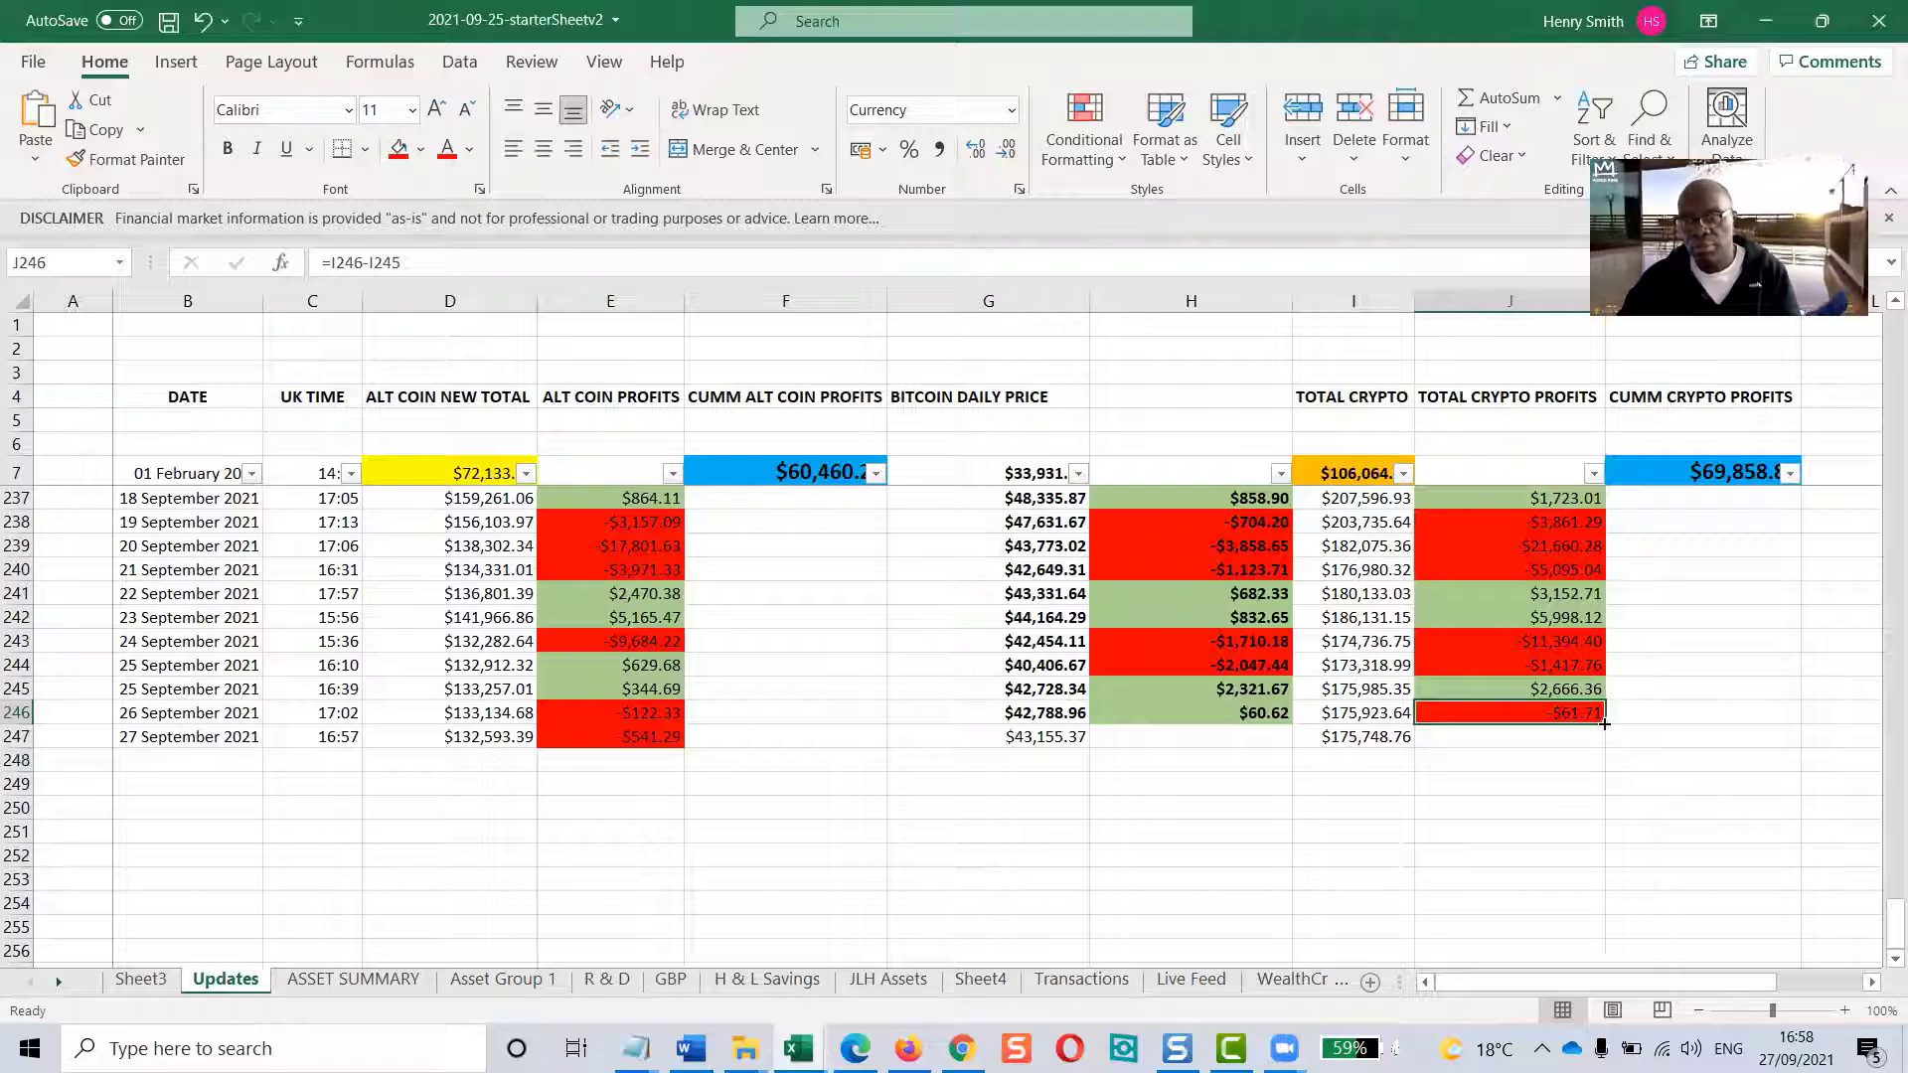
{"action": "left_click_drag", "start_coordinate": [1604, 724], "coordinate": [1600, 750]}
{"action": "left_click", "coordinate": [1559, 777]}
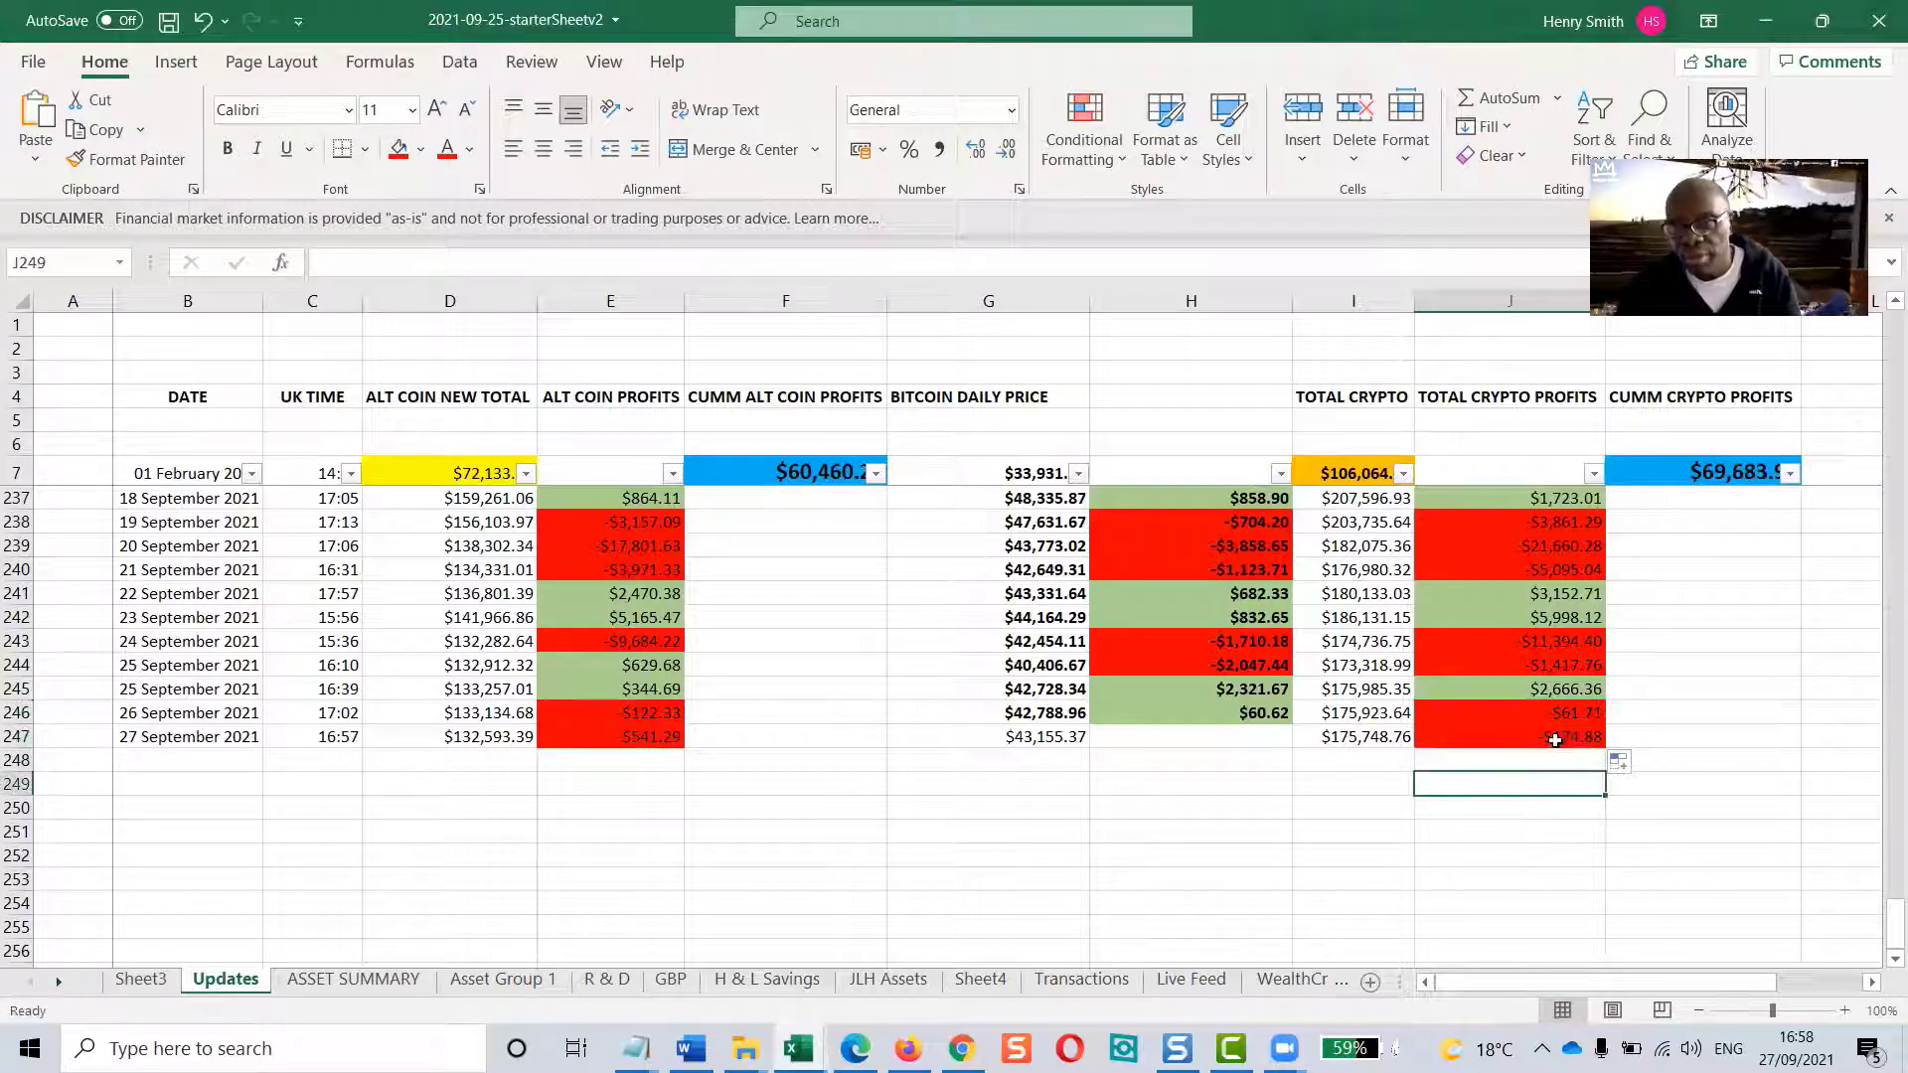
{"action": "left_click", "coordinate": [1555, 740]}
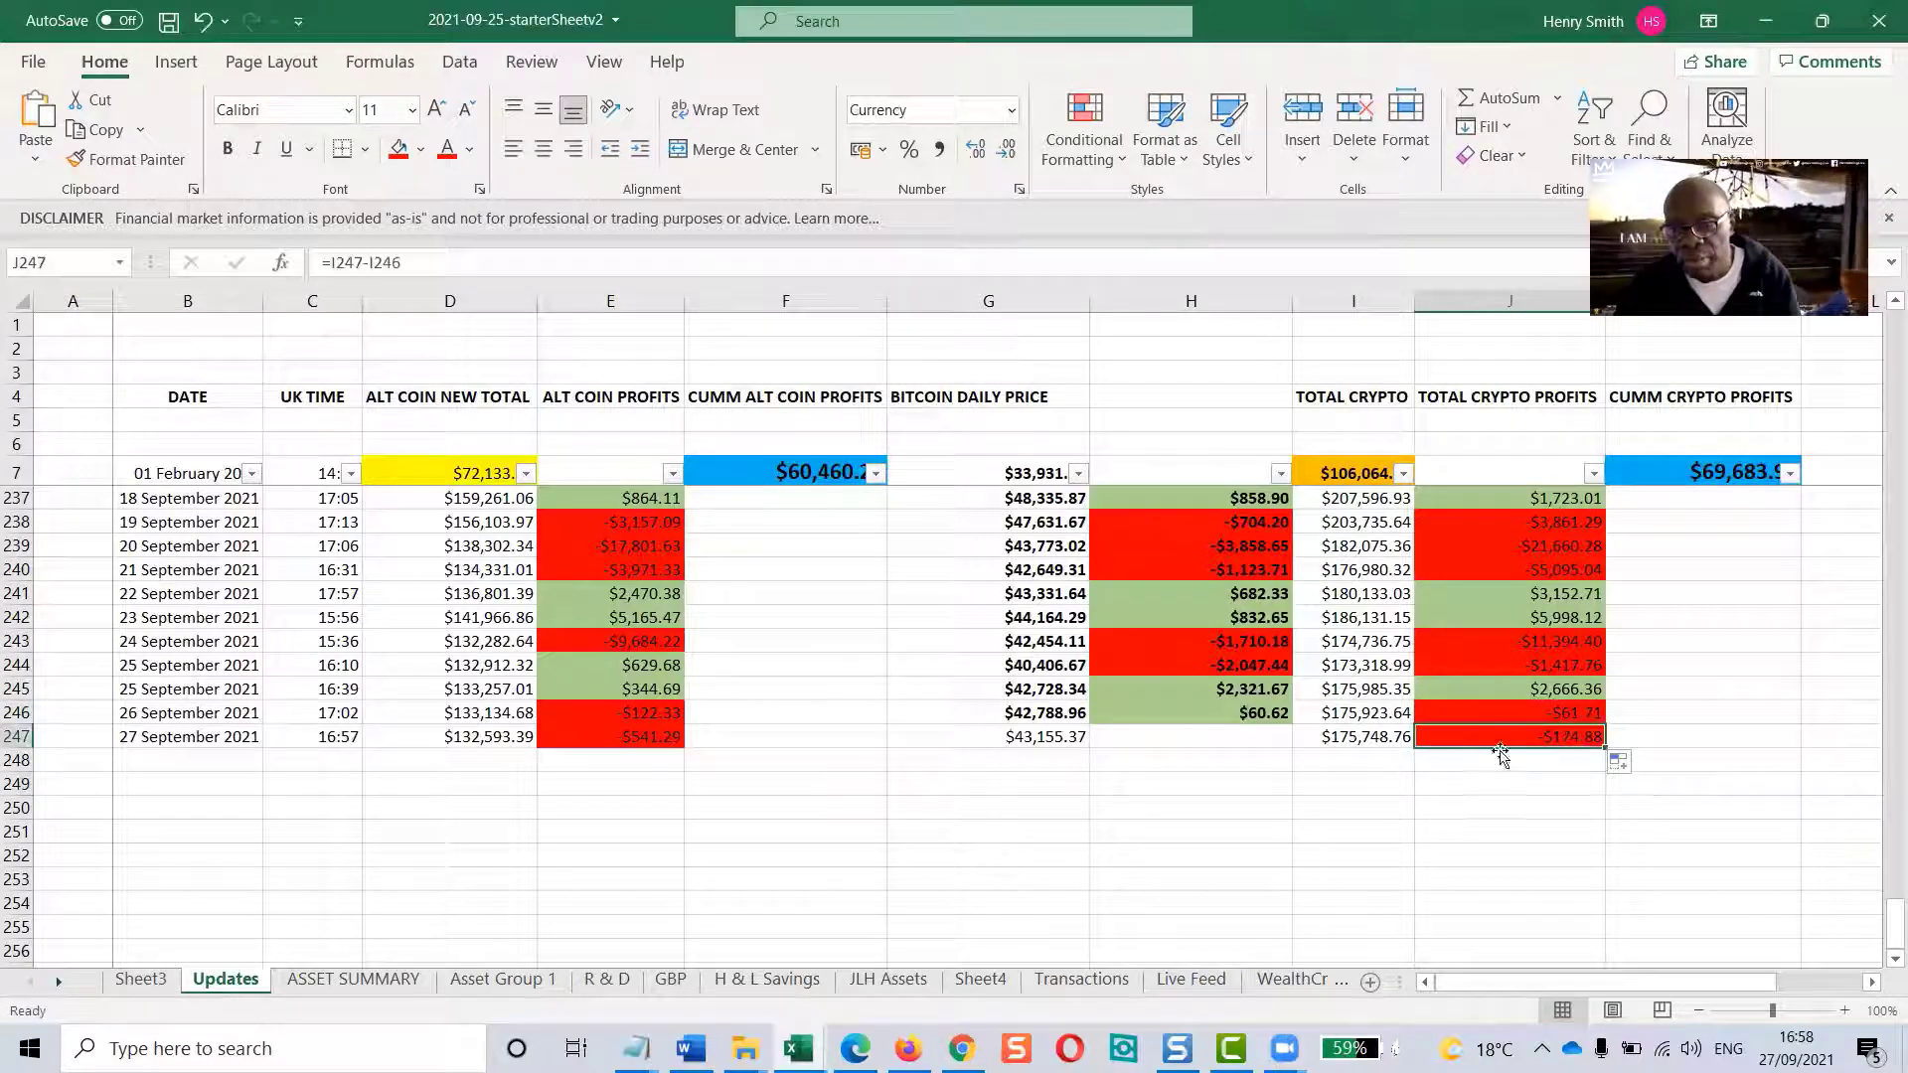
{"action": "left_click", "coordinate": [418, 154]}
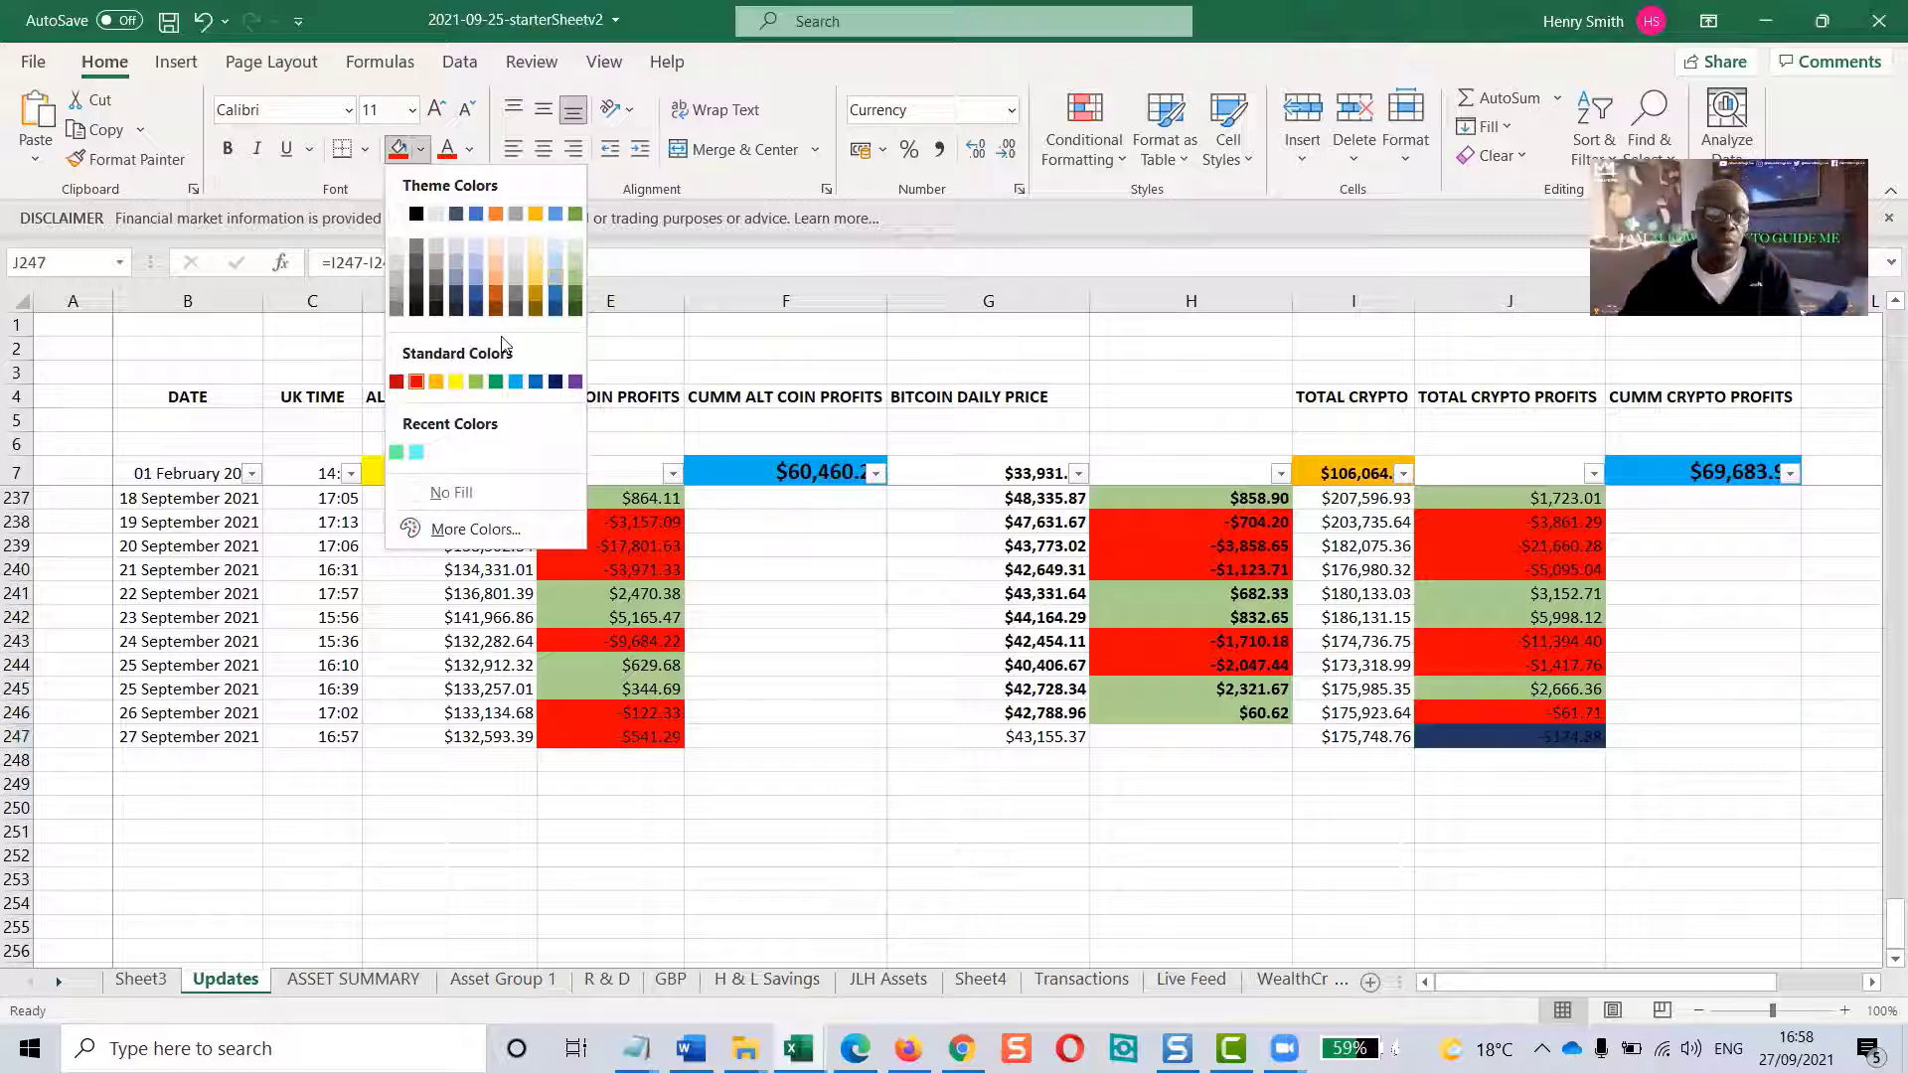
{"action": "left_click", "coordinate": [1222, 721]}
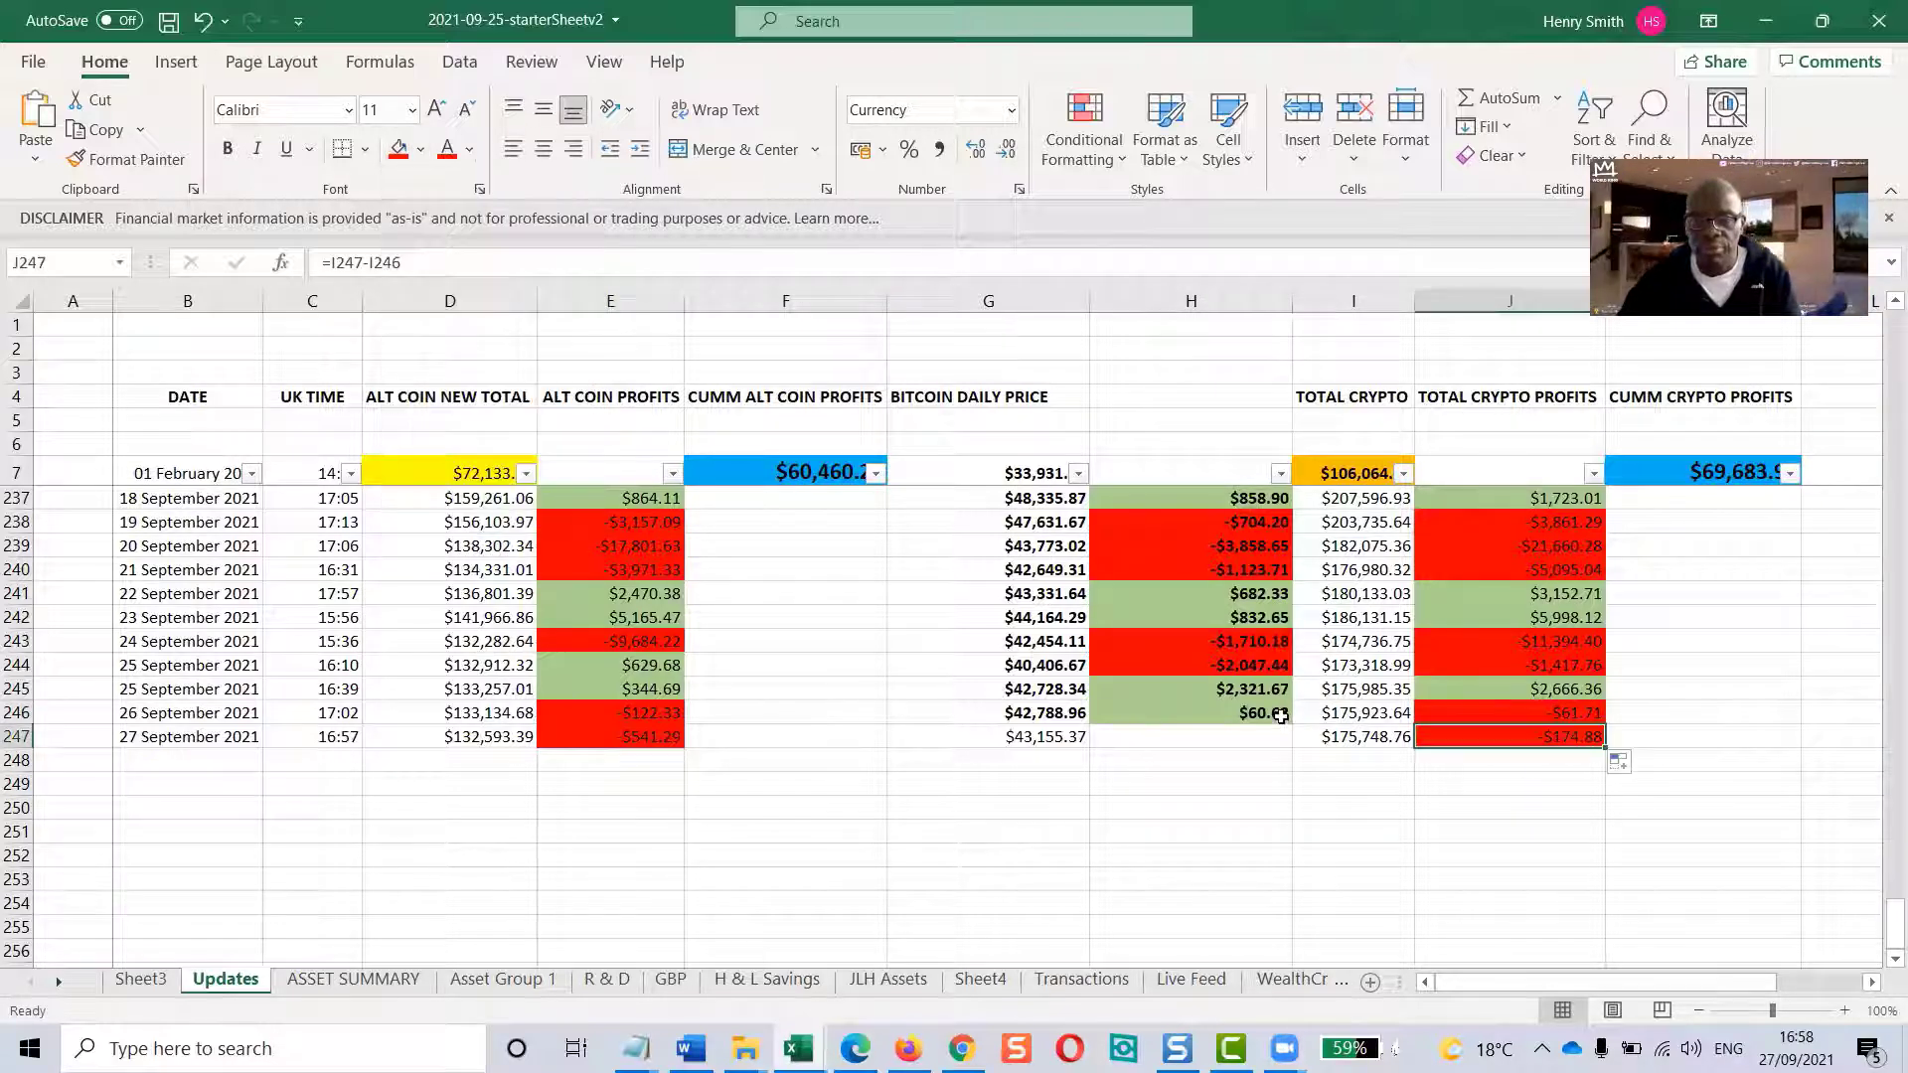
Fill the Bitcoin profit formula into H247 ($366.41) and make the G247 Bitcoin price bold
{"action": "left_click", "coordinate": [1280, 718]}
{"action": "left_click_drag", "start_coordinate": [1292, 724], "coordinate": [1285, 737]}
{"action": "left_click", "coordinate": [1196, 825]}
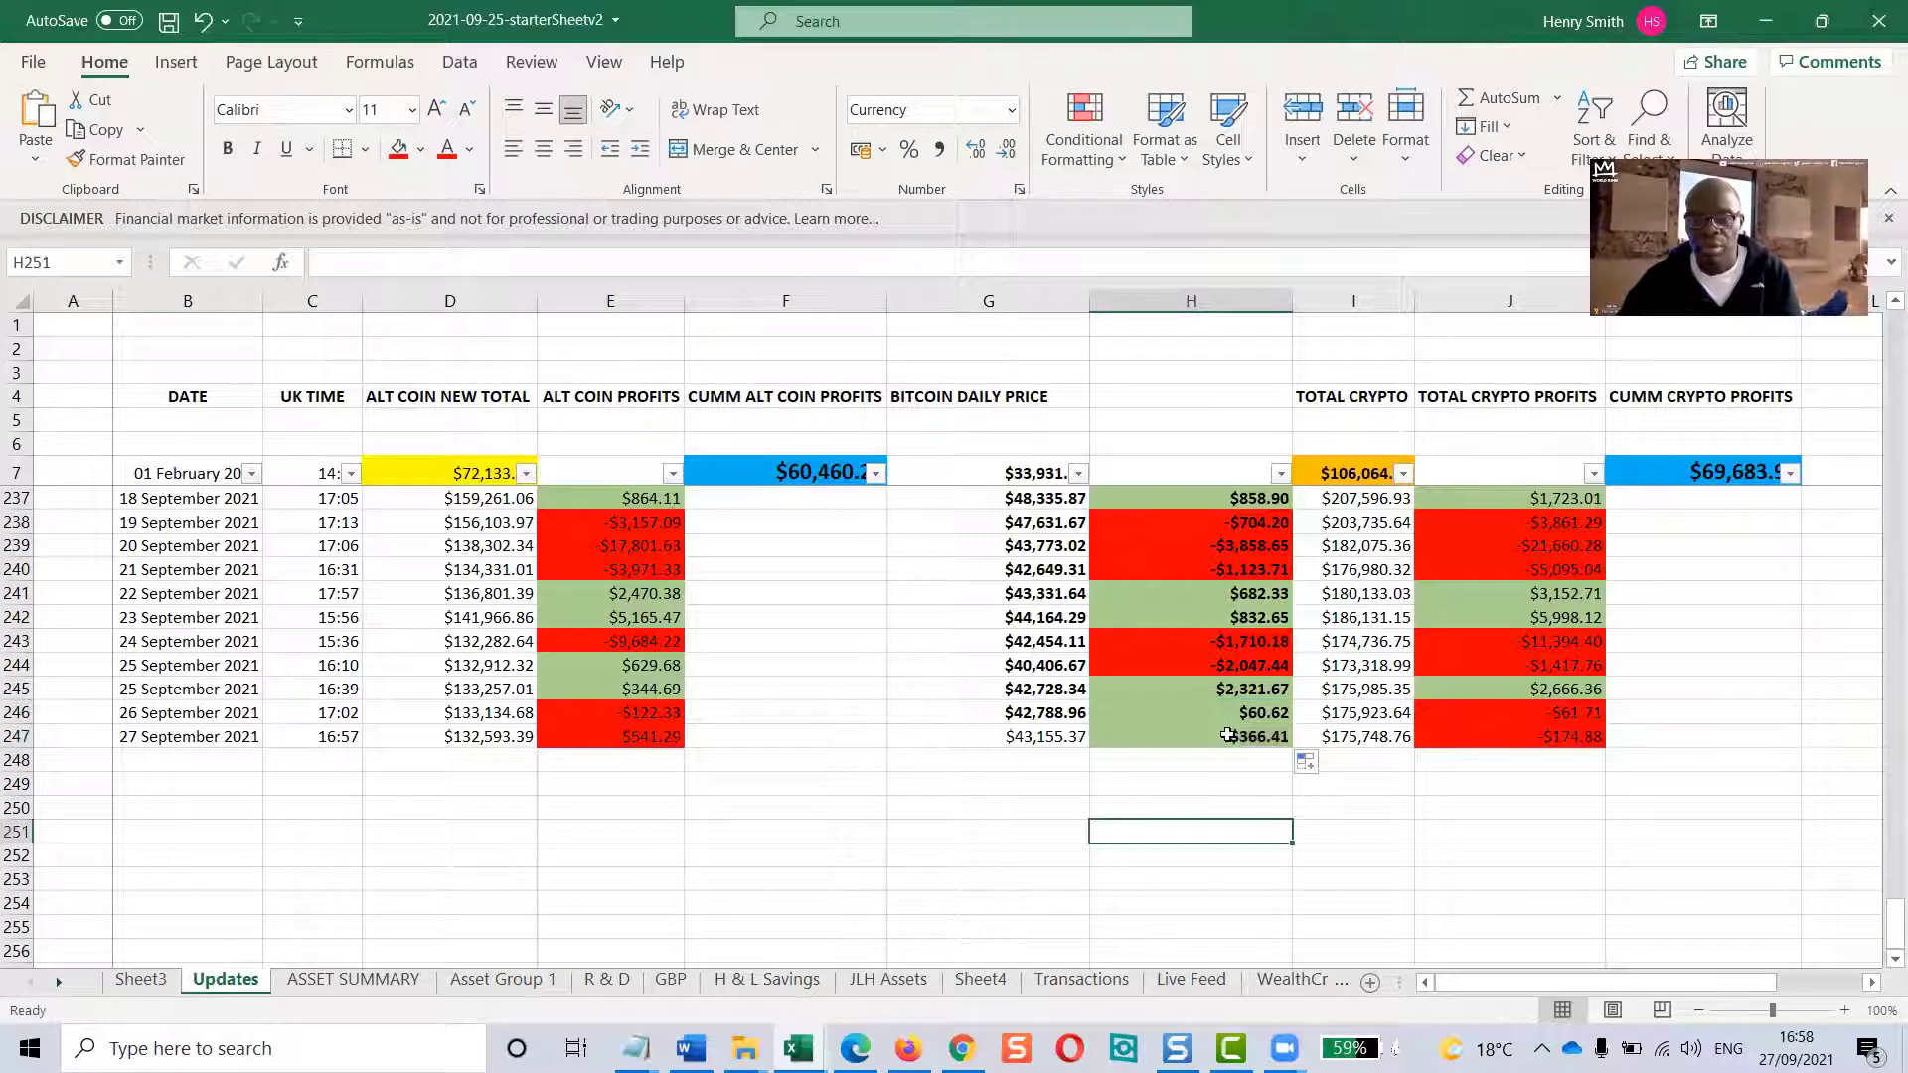
{"action": "left_click", "coordinate": [1229, 736]}
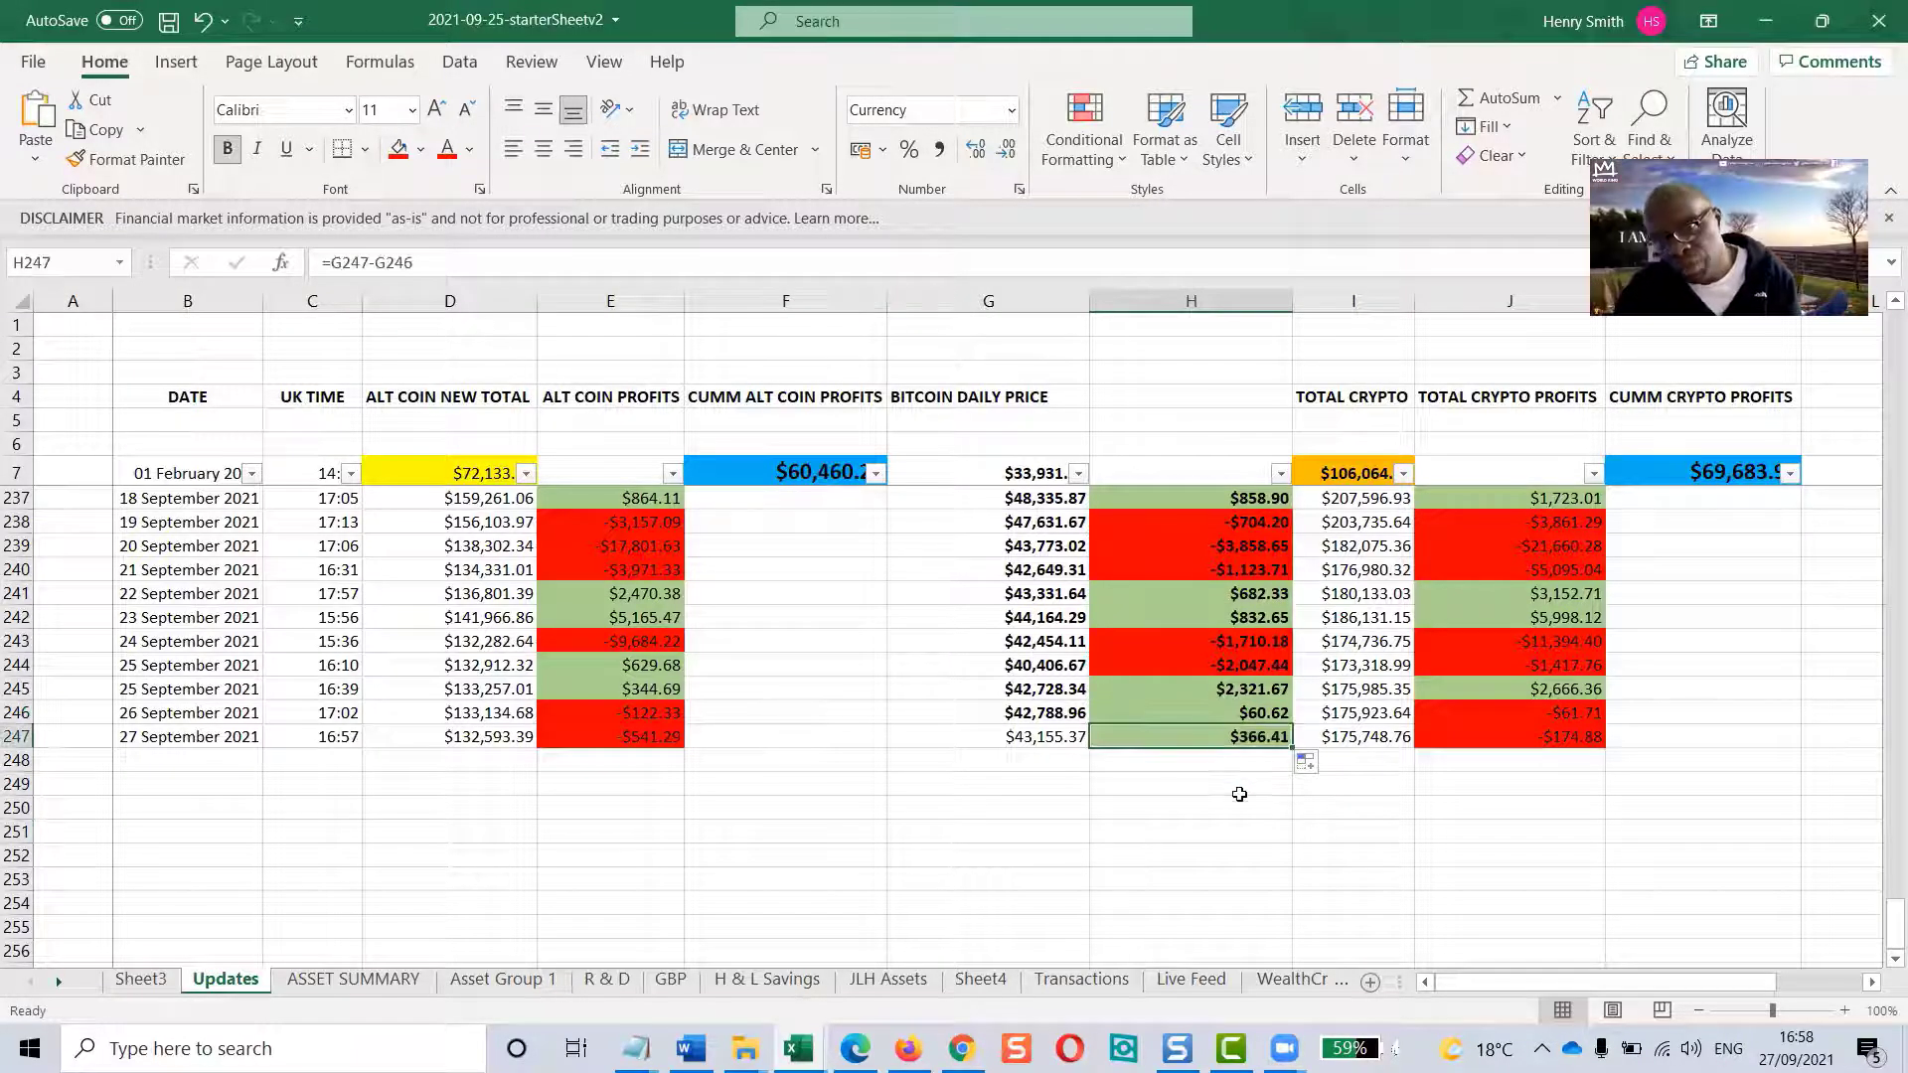
{"action": "left_click", "coordinate": [1016, 739]}
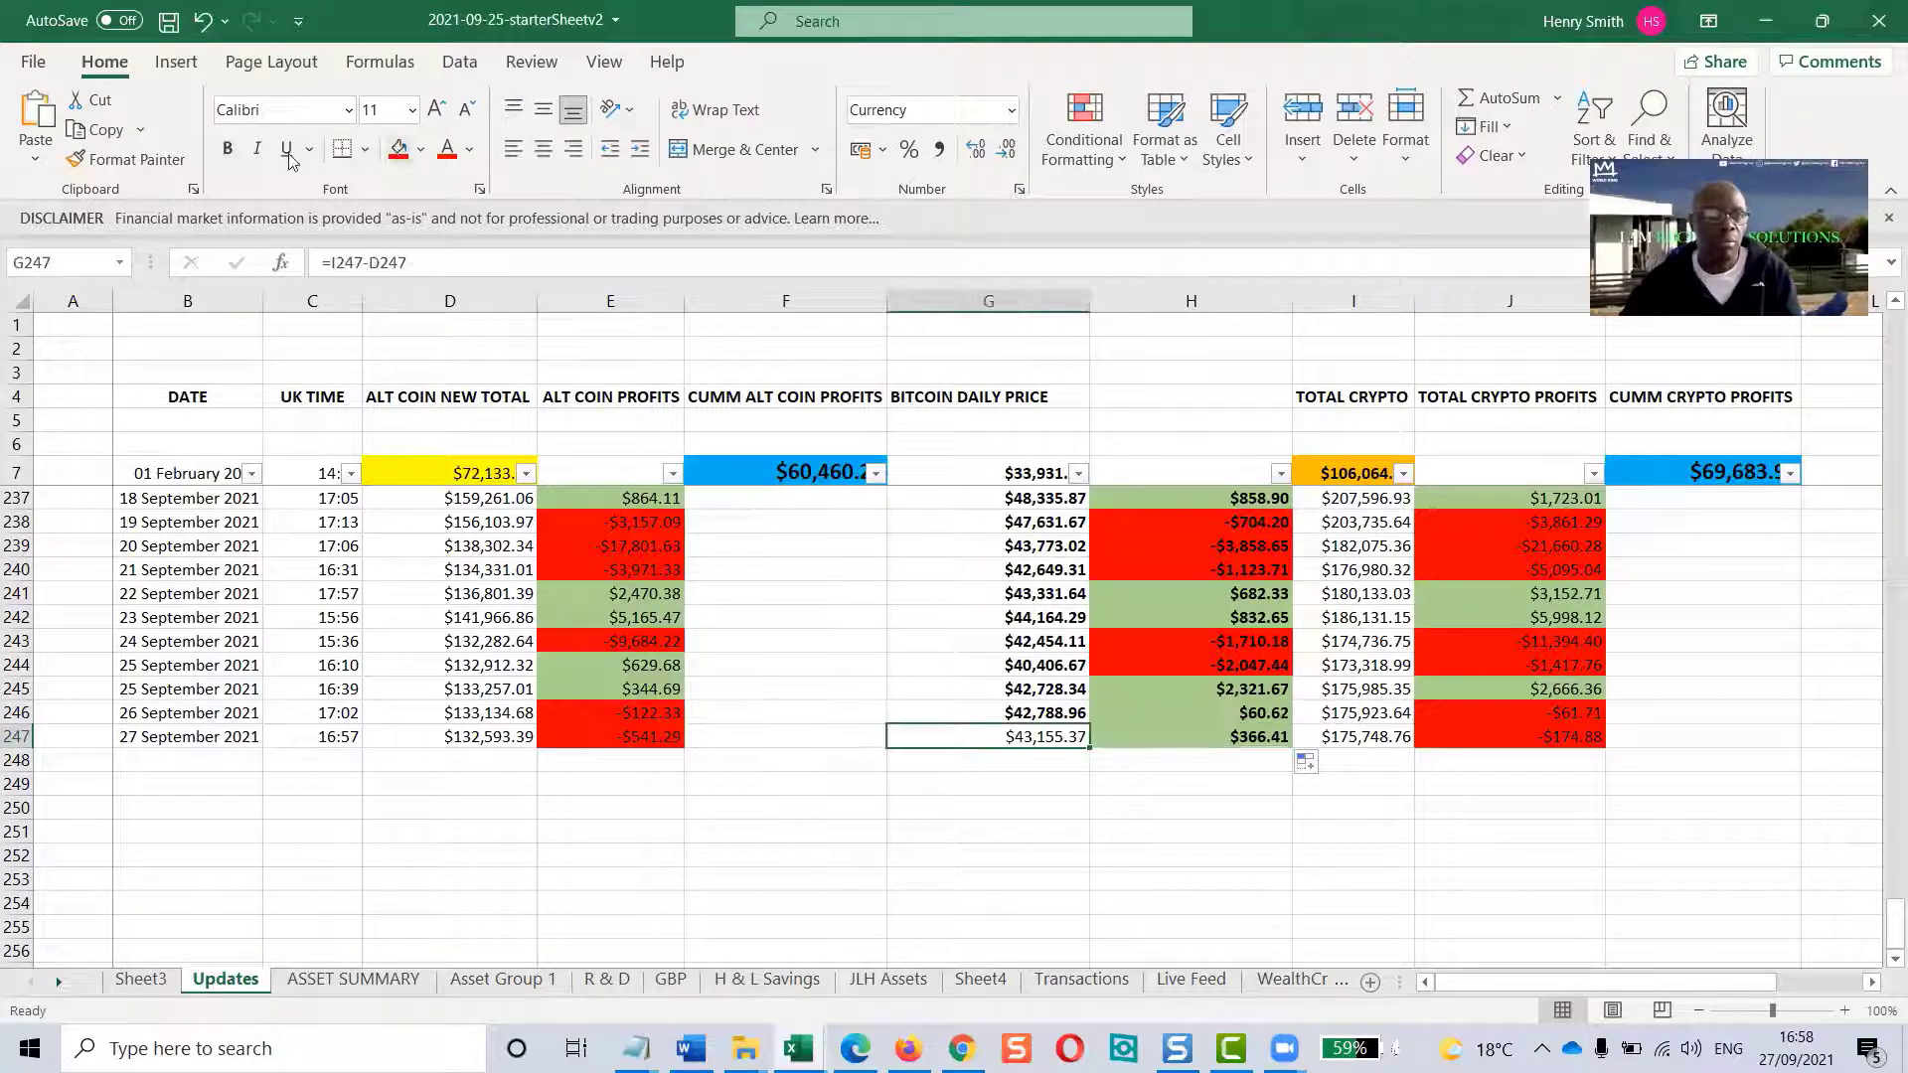
{"action": "left_click", "coordinate": [226, 151]}
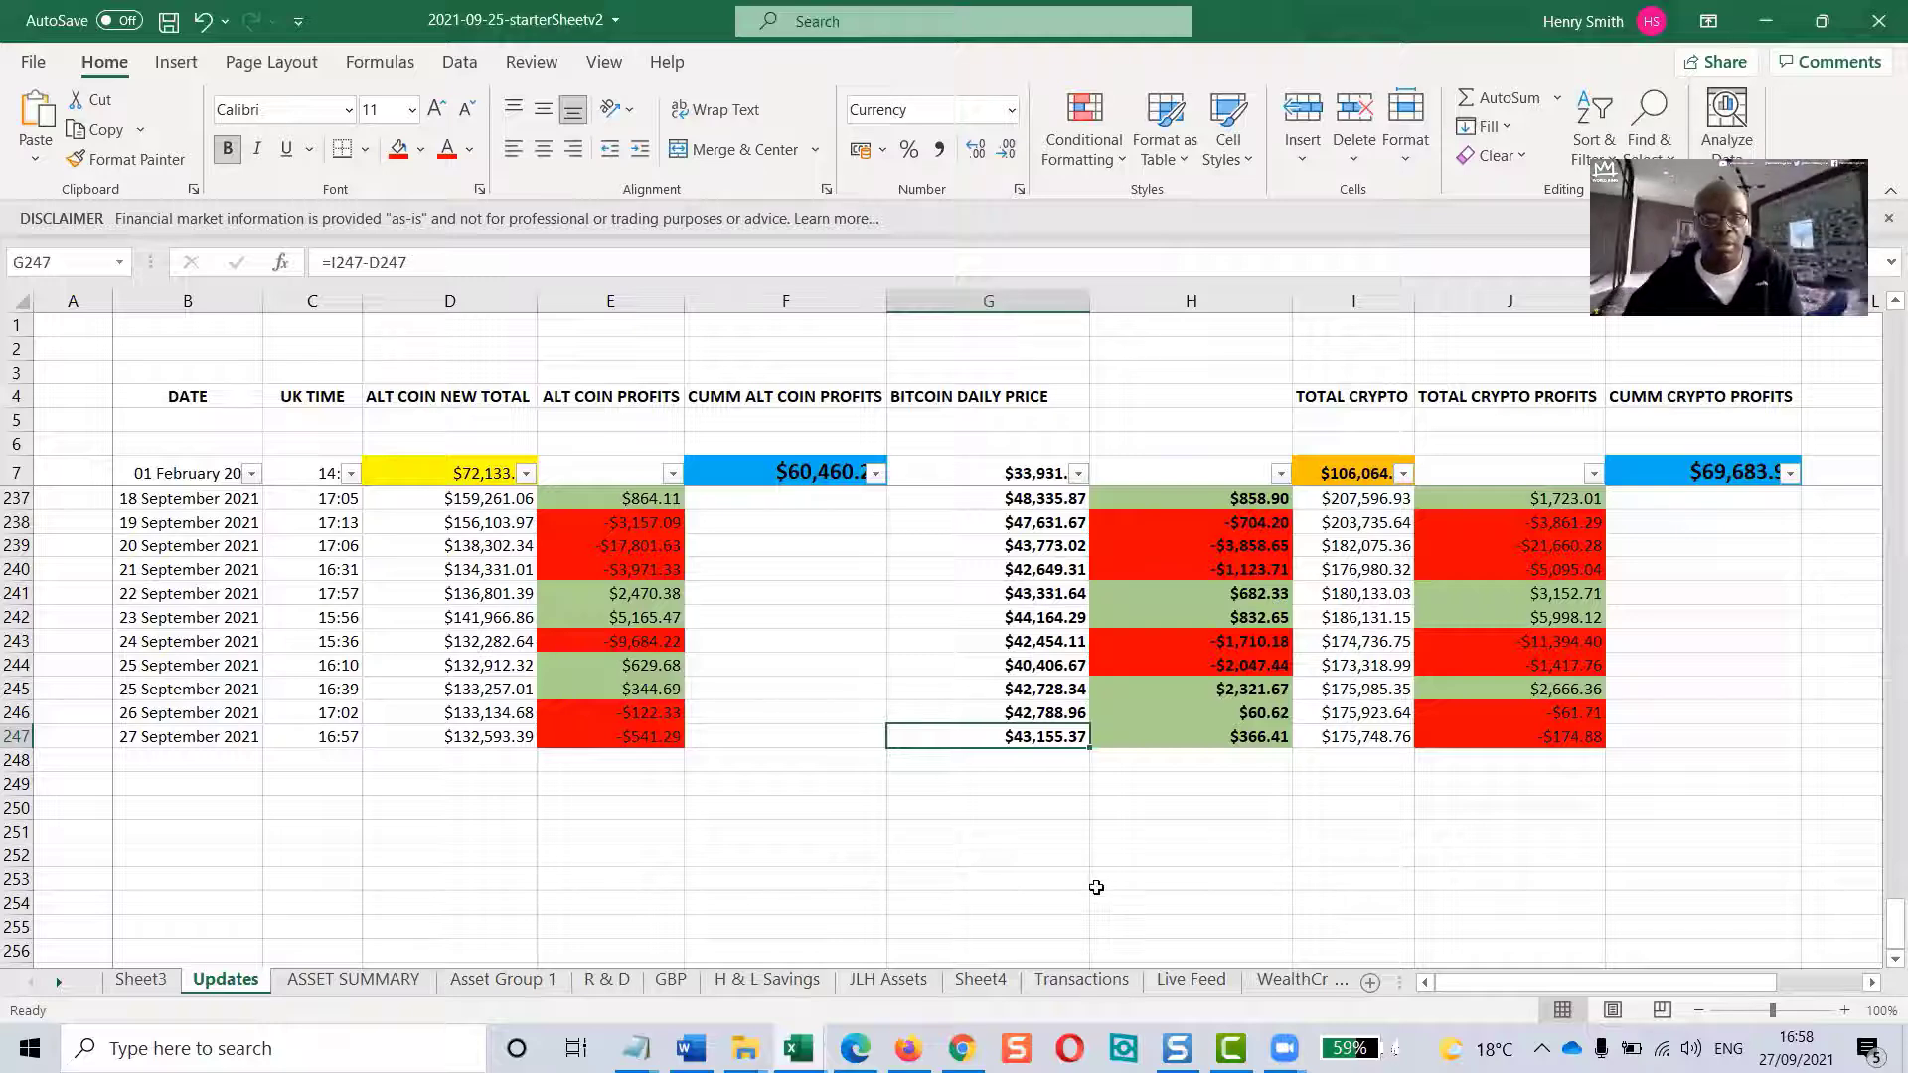
{"action": "left_click_drag", "start_coordinate": [1190, 903], "coordinate": [1191, 878]}
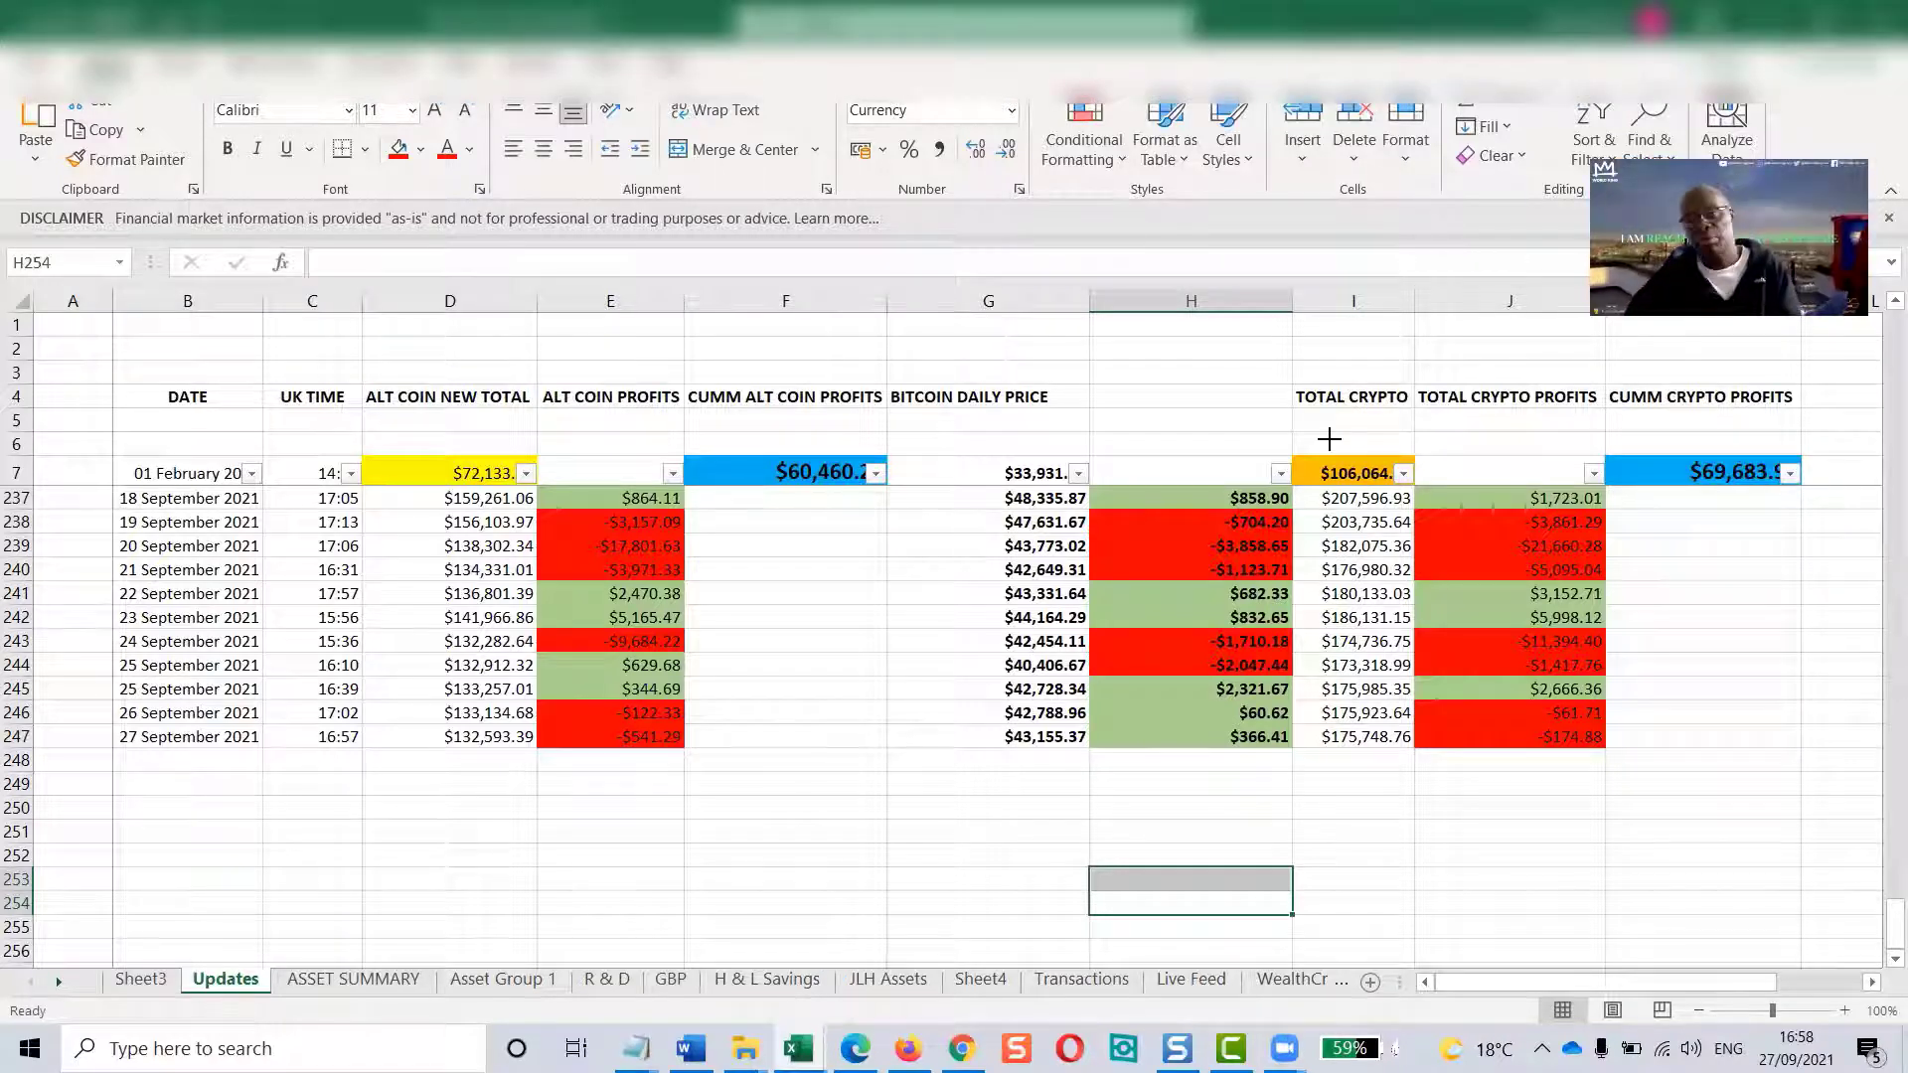
On the 5-day BTCUSD chart, stretch the price scale and zoom the time axis to 2021 onward
{"action": "key", "text": "alt+Tab"}
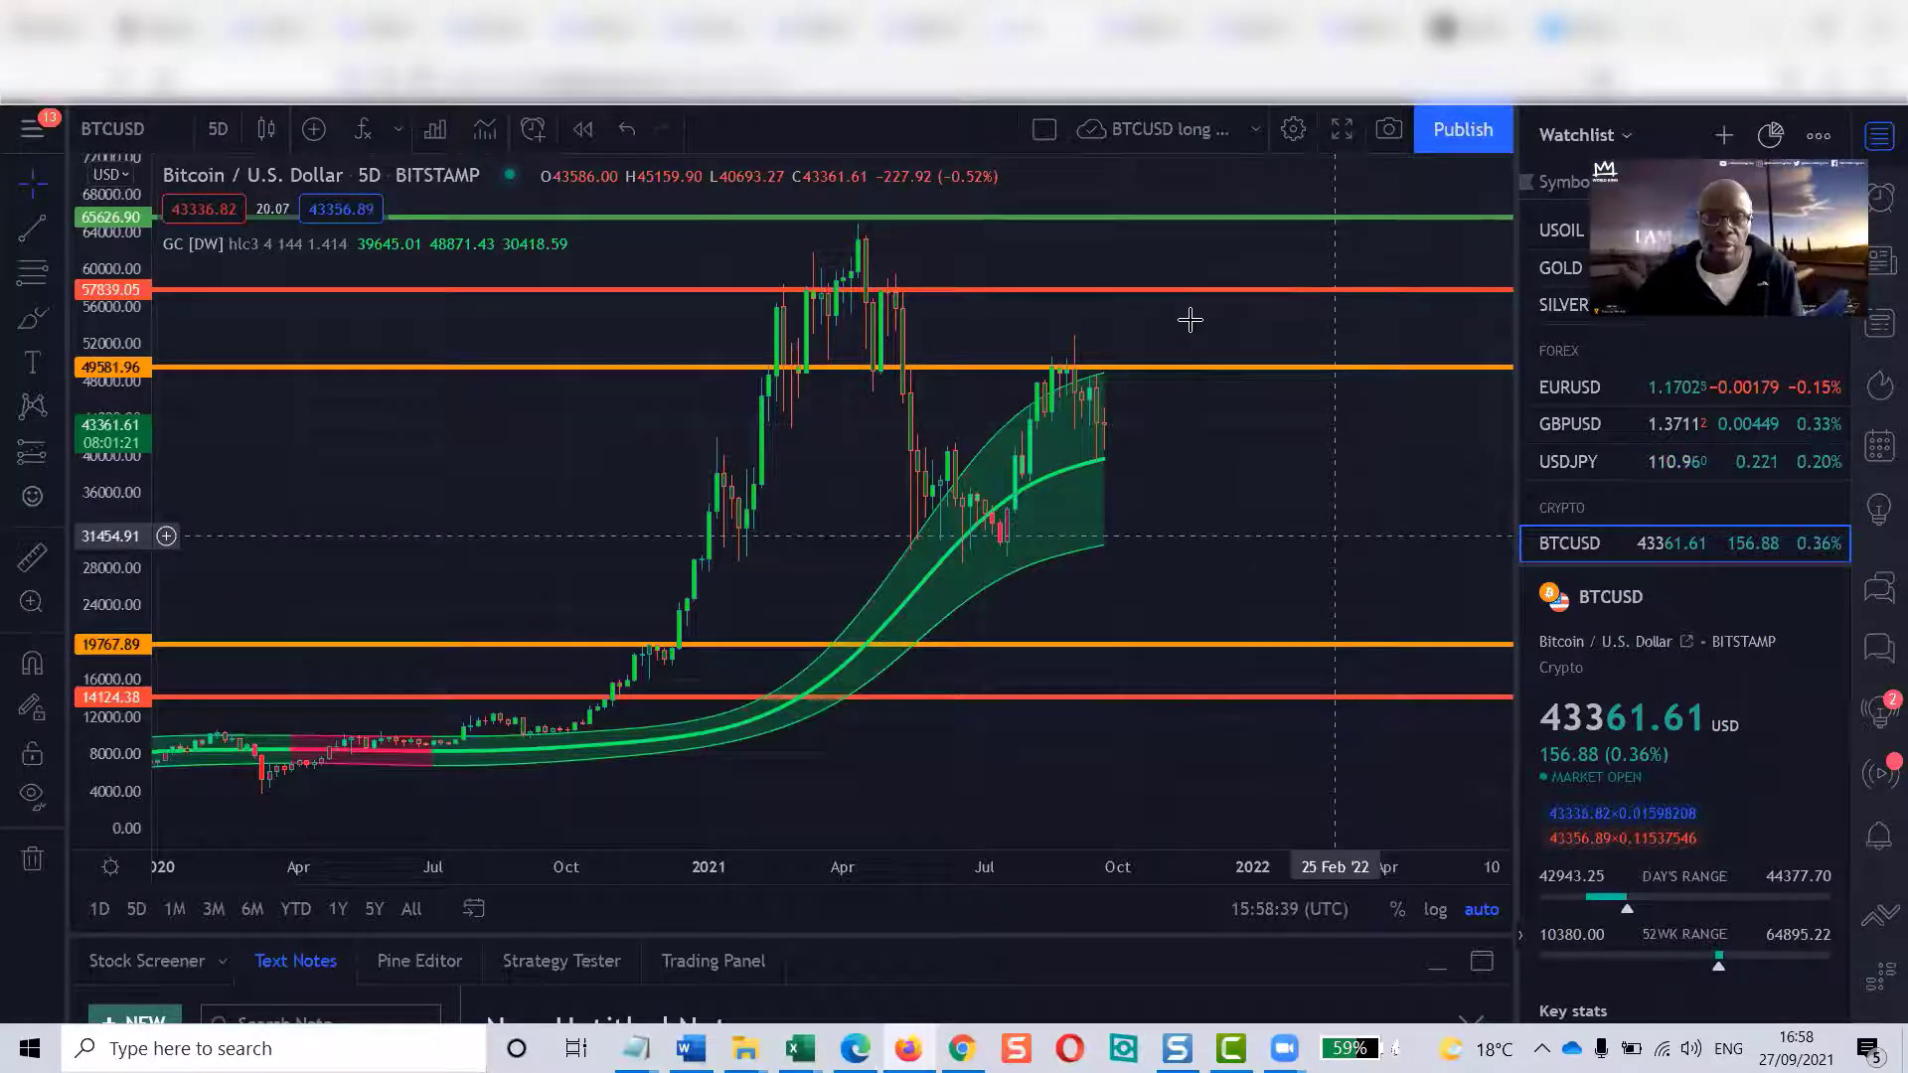
{"action": "left_click", "coordinate": [1168, 648]}
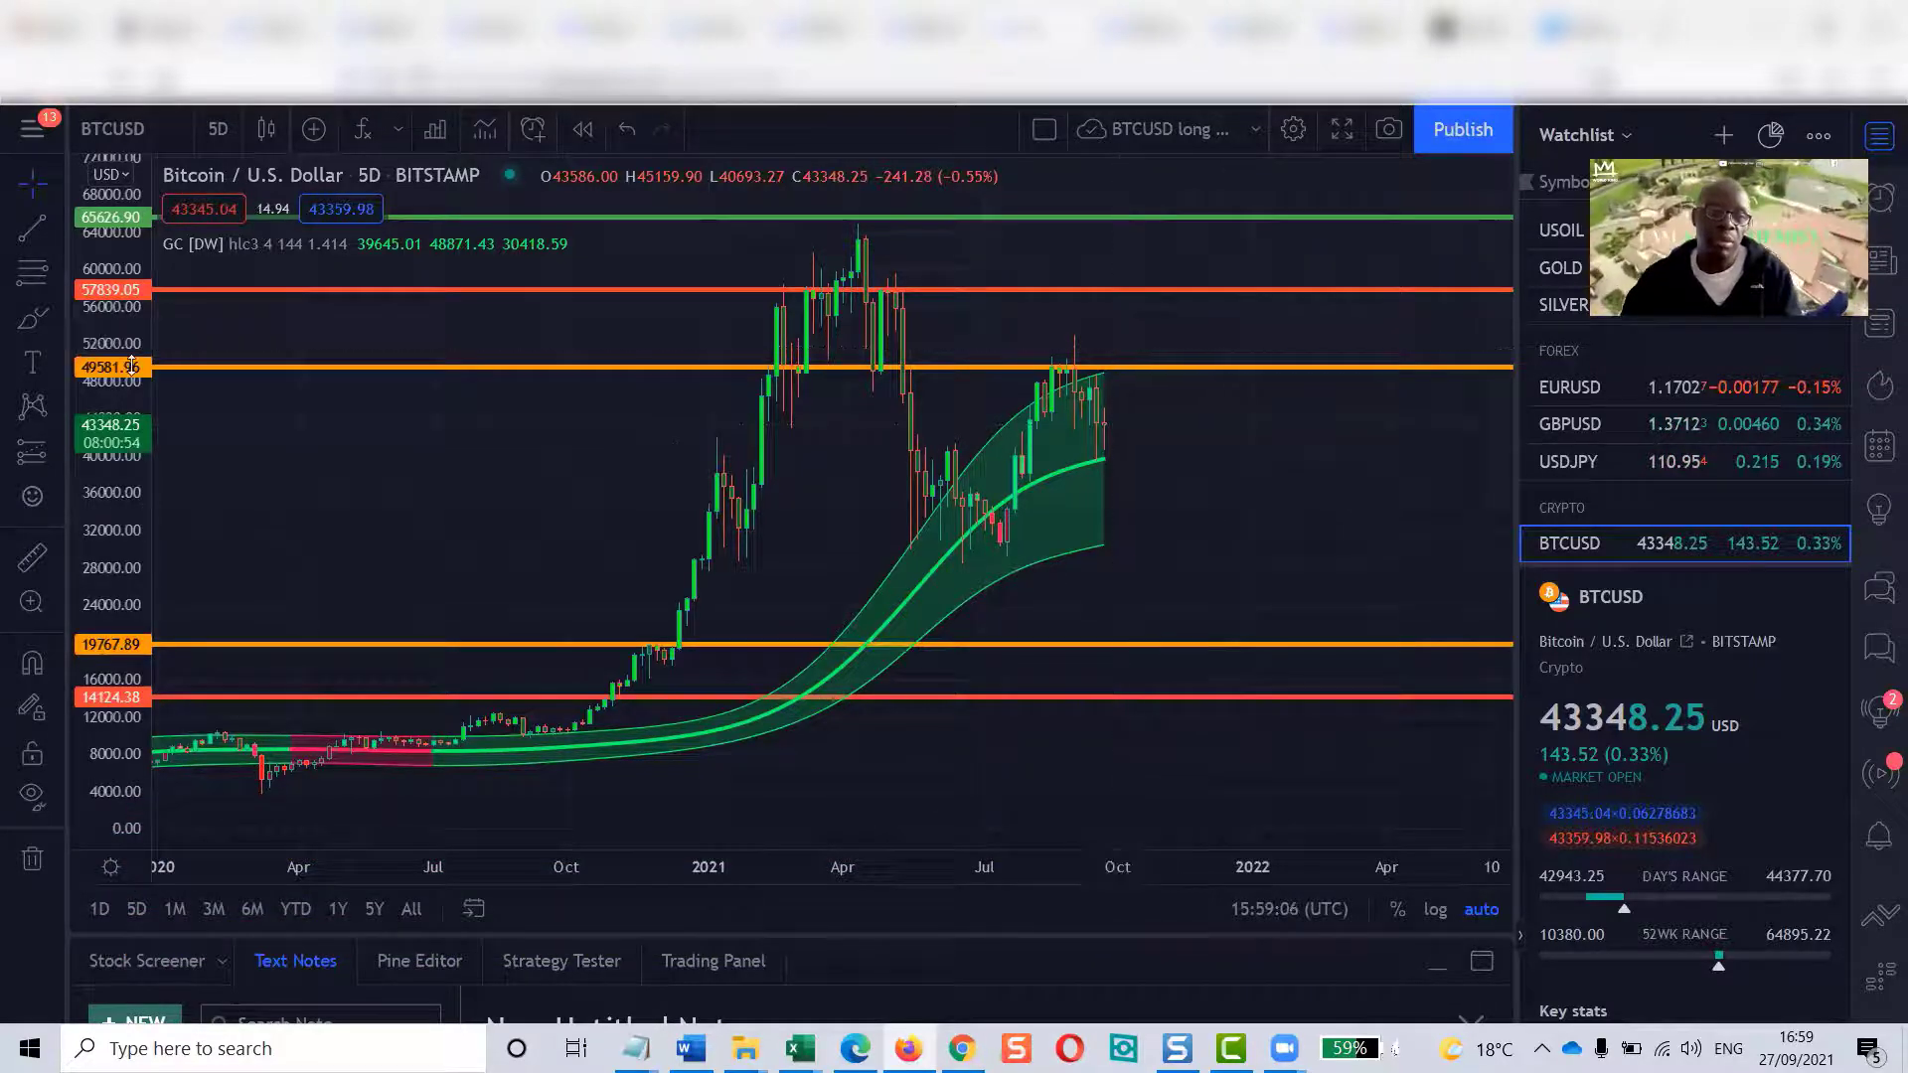
{"action": "left_click_drag", "start_coordinate": [115, 537], "coordinate": [115, 497]}
{"action": "left_click_drag", "start_coordinate": [563, 870], "coordinate": [430, 886]}
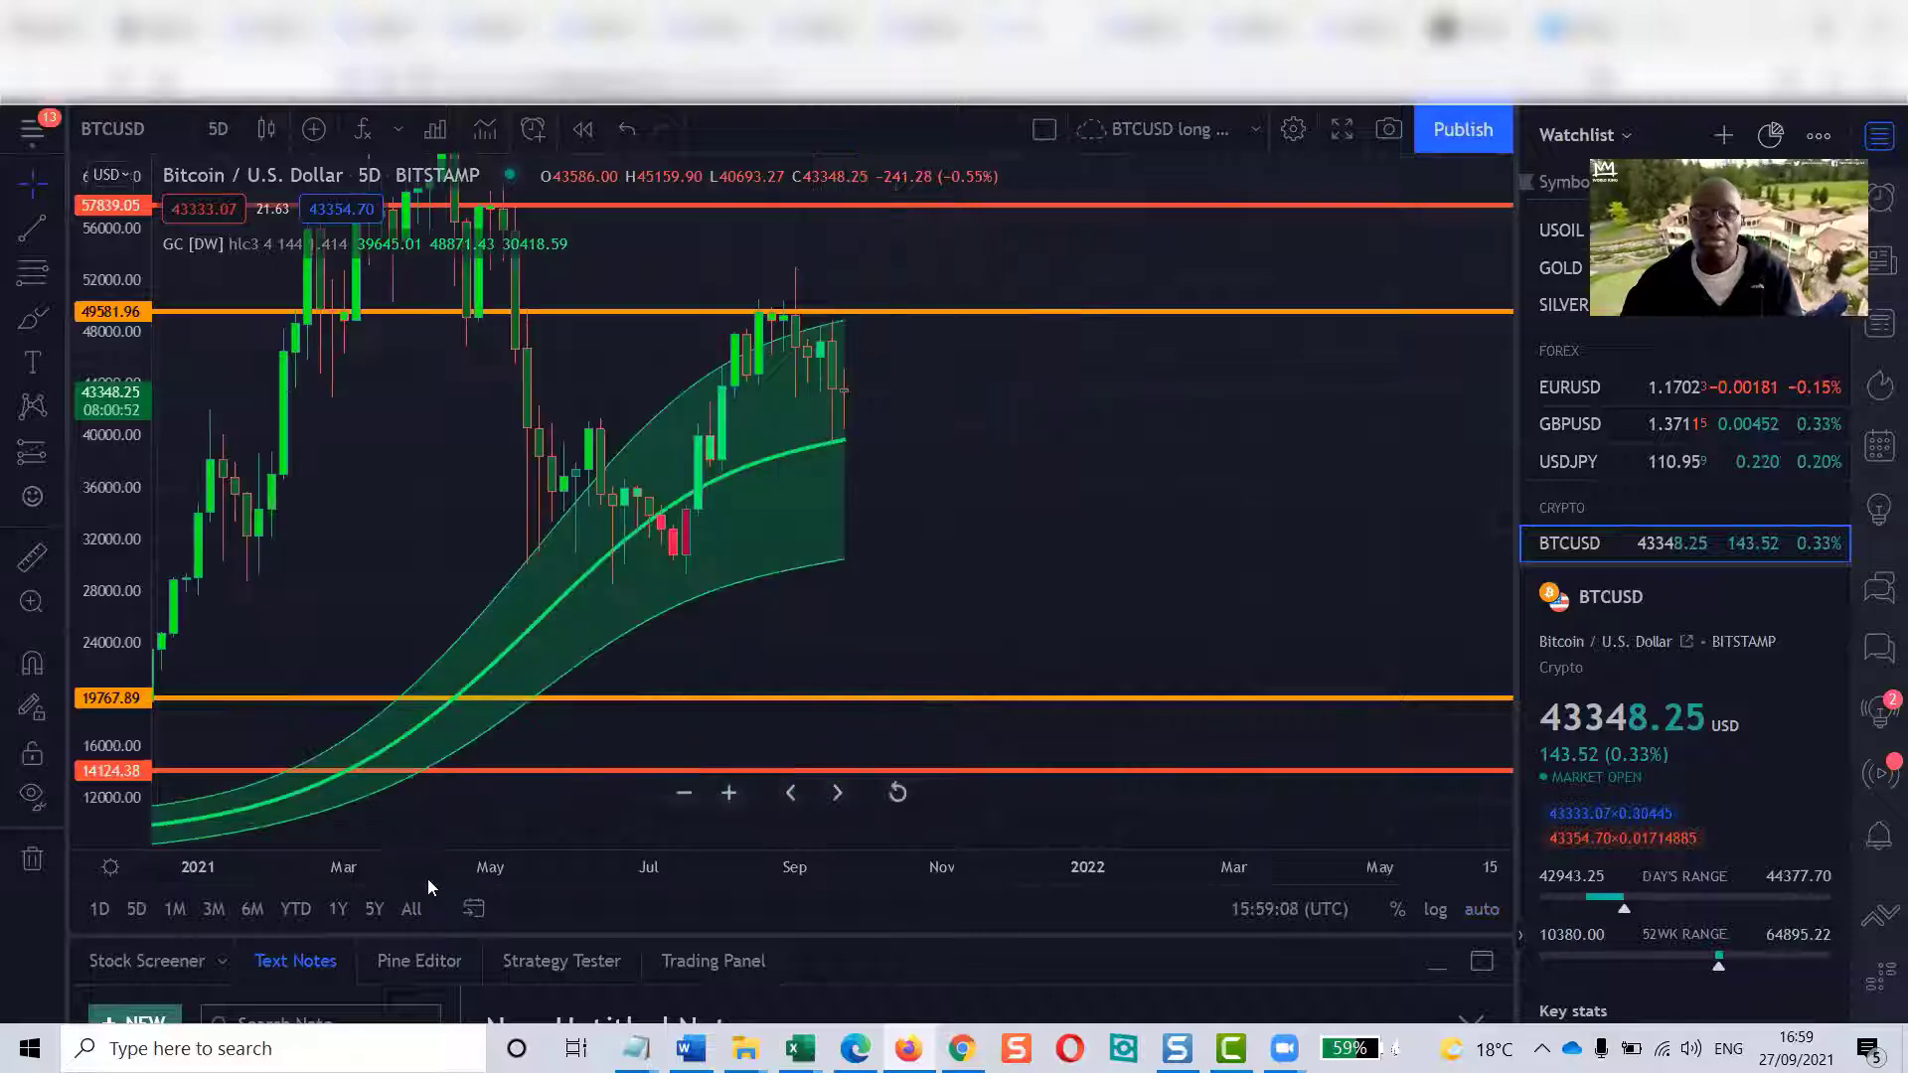
{"action": "scroll", "coordinate": [1167, 561], "scroll_direction": "down", "scroll_amount": 1}
{"action": "left_click_drag", "start_coordinate": [1173, 510], "coordinate": [1236, 515]}
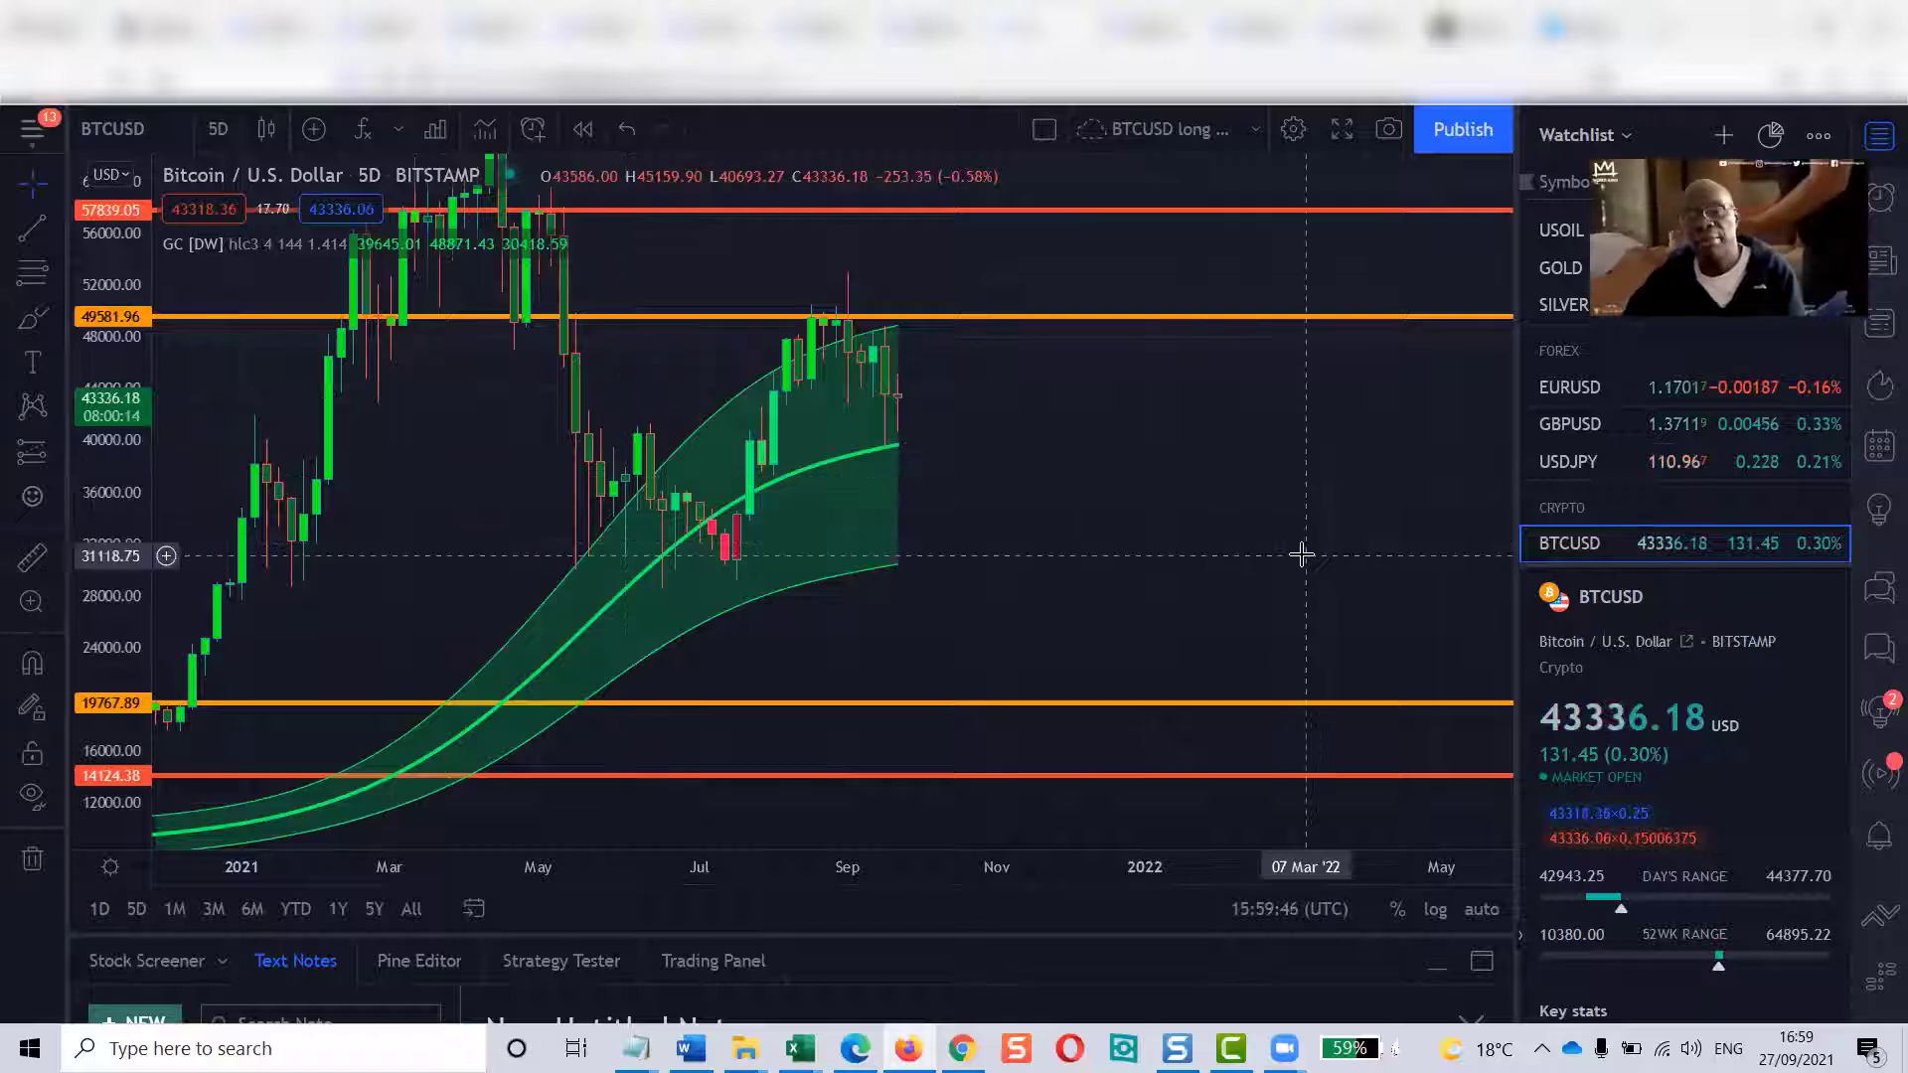
{"action": "left_click_drag", "start_coordinate": [1094, 519], "coordinate": [1023, 530]}
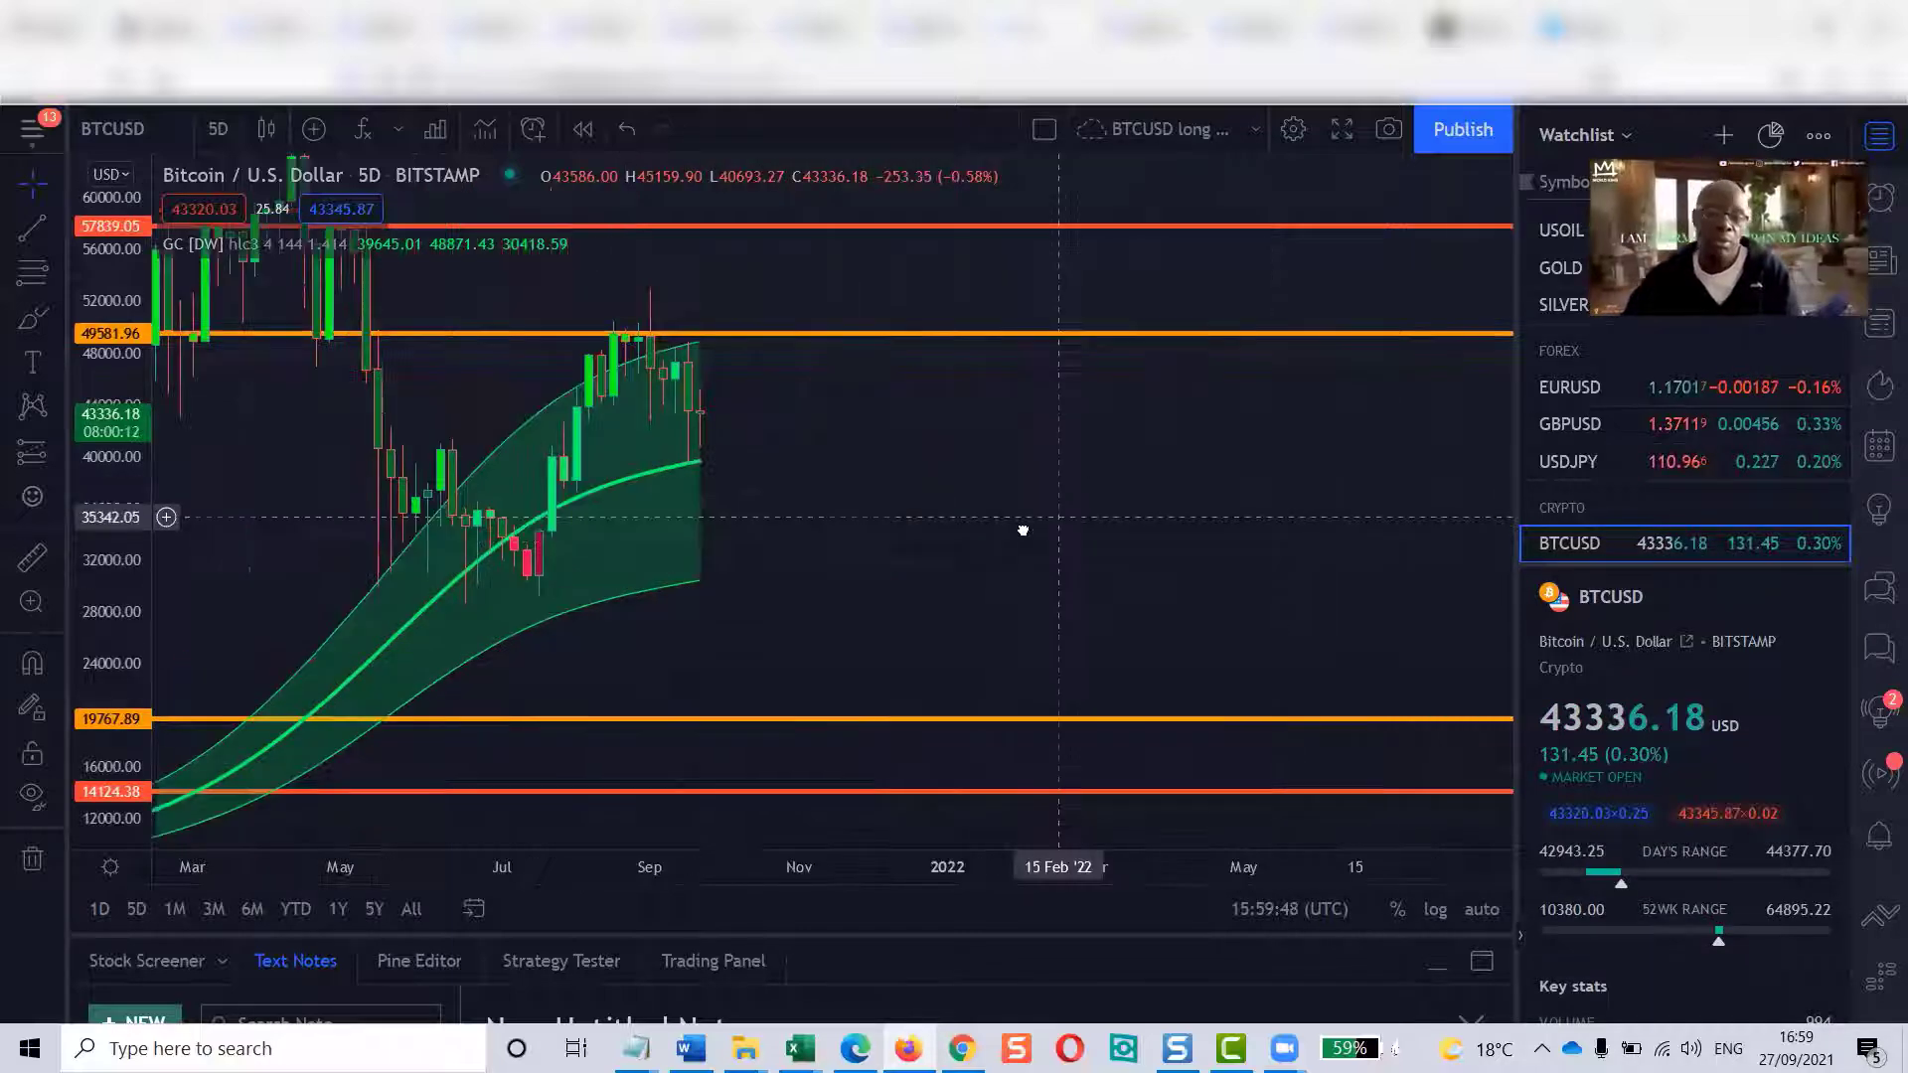
{"action": "scroll", "coordinate": [843, 434], "scroll_direction": "left", "scroll_amount": 1}
{"action": "scroll", "coordinate": [812, 437], "scroll_direction": "left", "scroll_amount": 2}
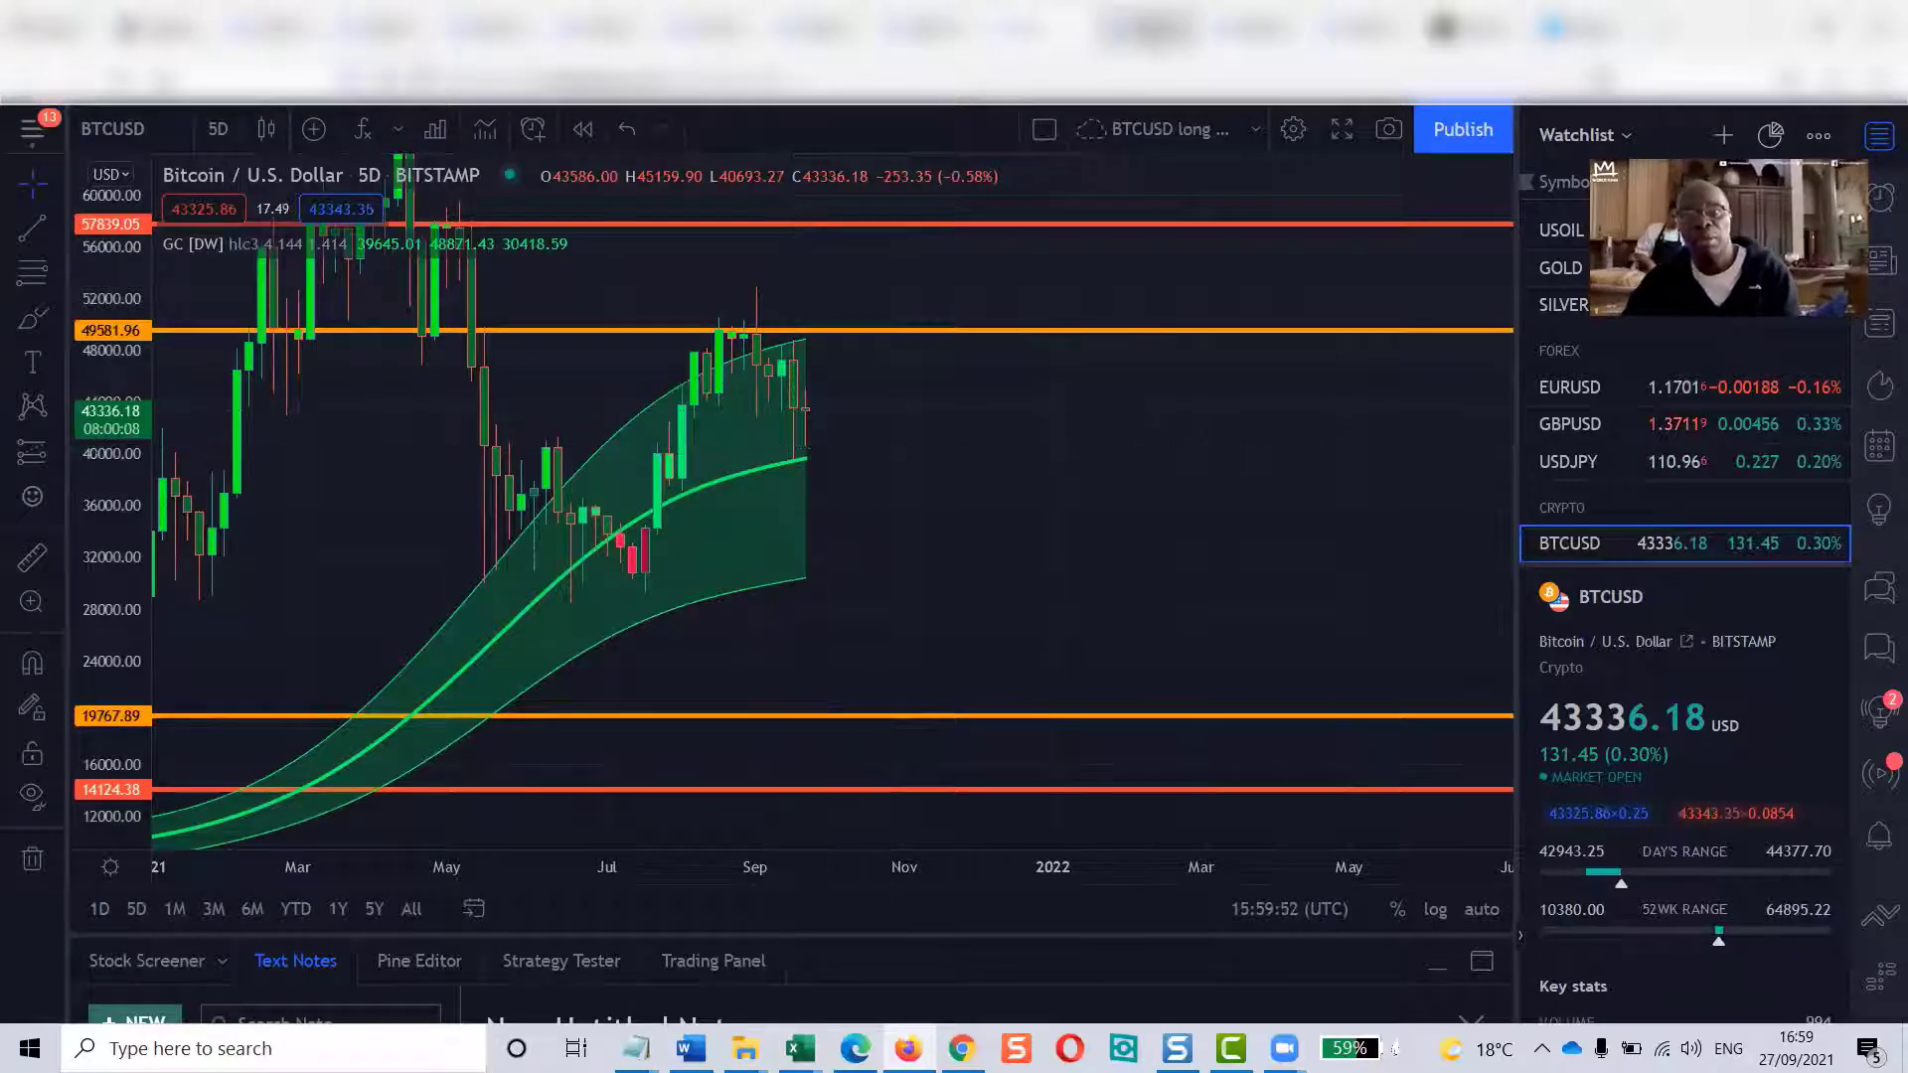
Switch to the 1D BTCUSD layout showing the Golden Cross & Death Cross 50/200 averages
{"action": "key", "text": "ctrl+Tab"}
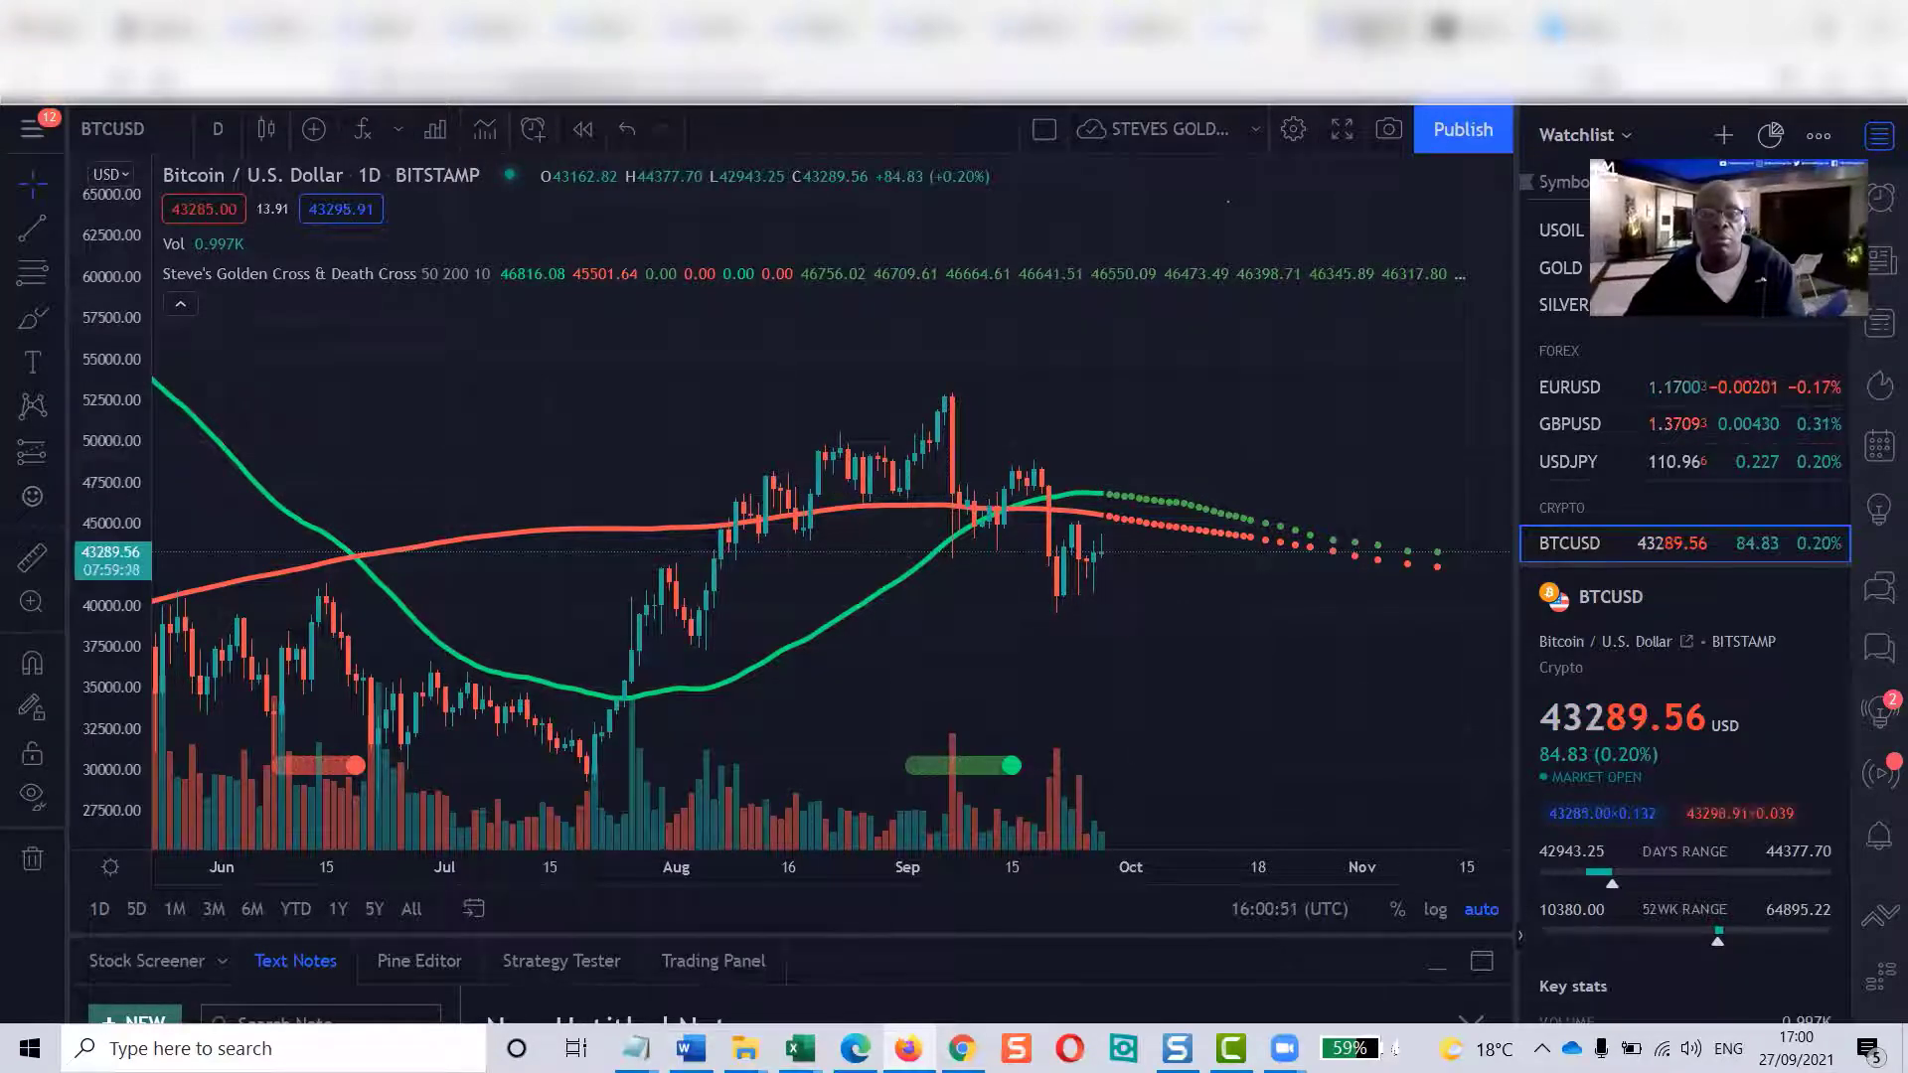
Bring forward the 6M BTCUSD INDEX layout with its Bollinger Bands overlay
{"action": "key", "text": "ctrl+Tab"}
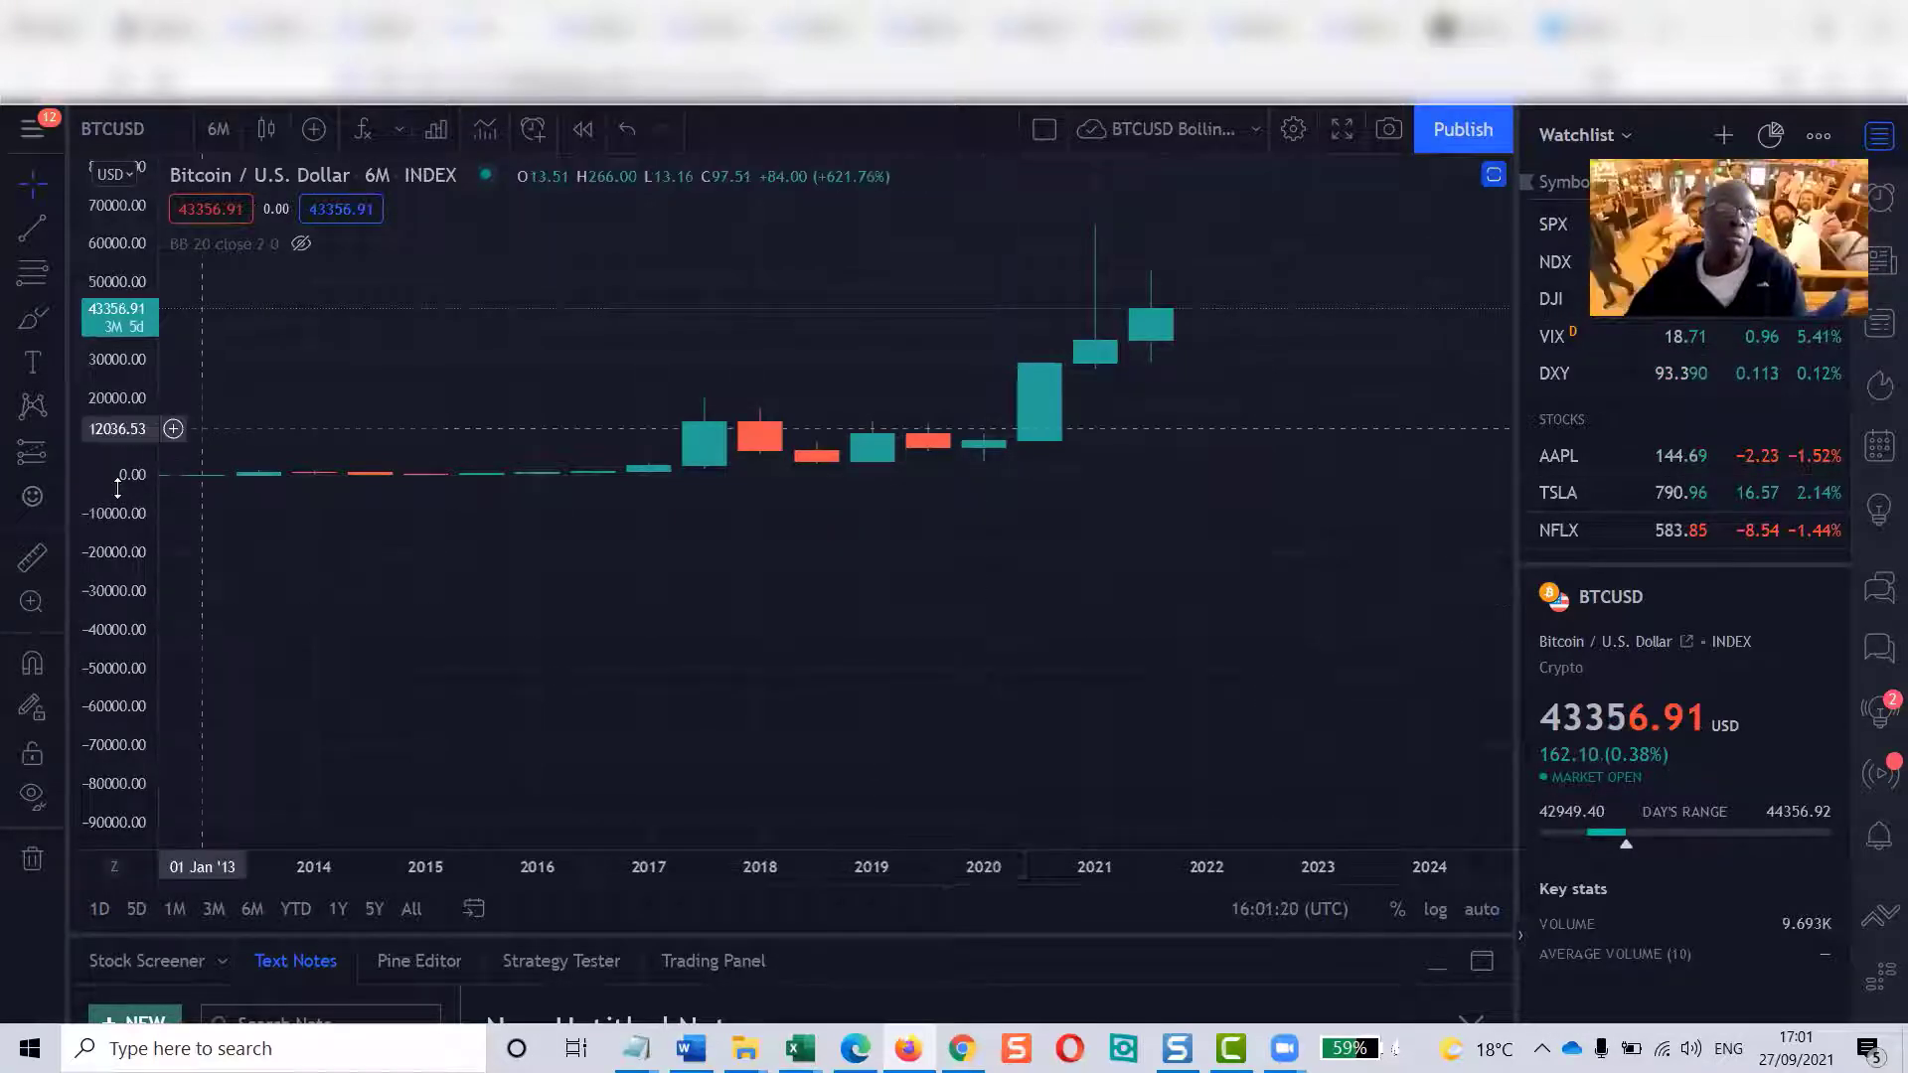
Stretch the price axis and pan so the 2017 and 2020–2021 surges stand tall
{"action": "left_click_drag", "start_coordinate": [142, 288], "coordinate": [137, 529]}
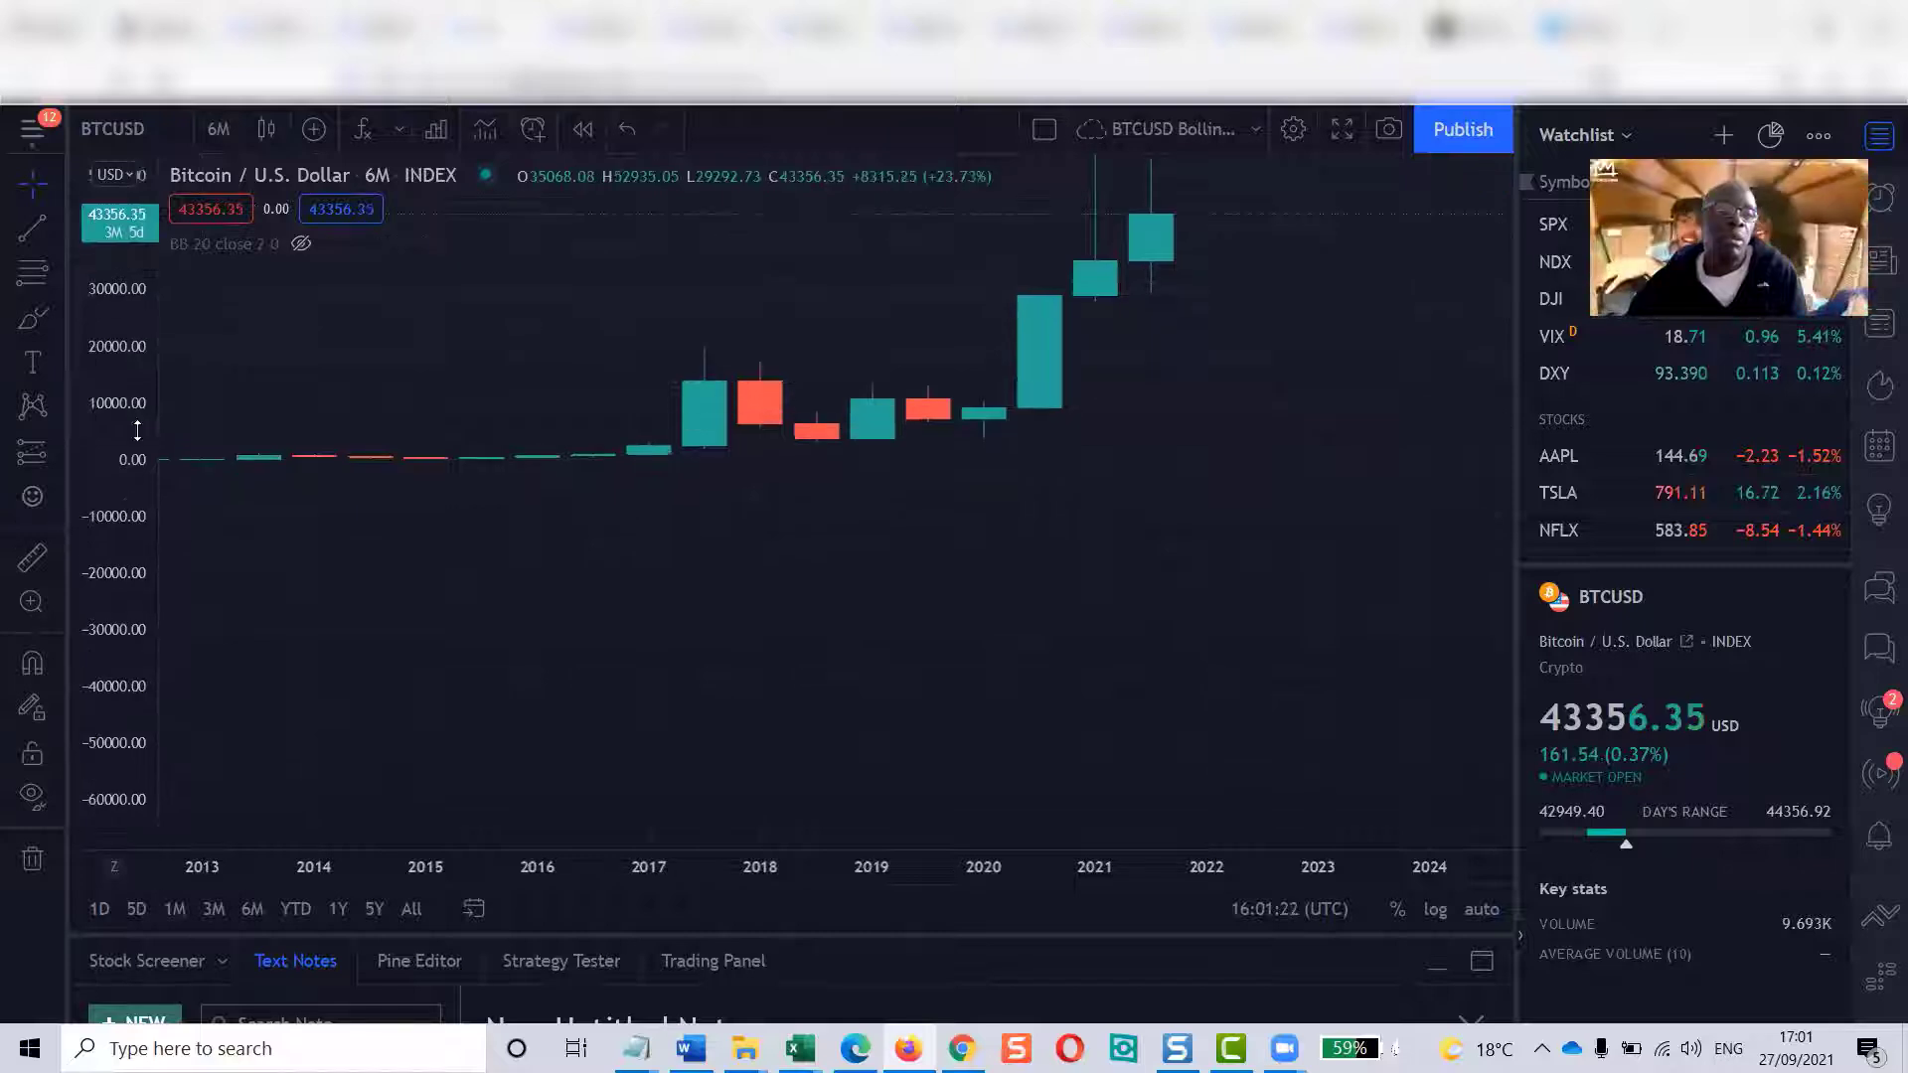
{"action": "left_click_drag", "start_coordinate": [349, 617], "coordinate": [524, 738]}
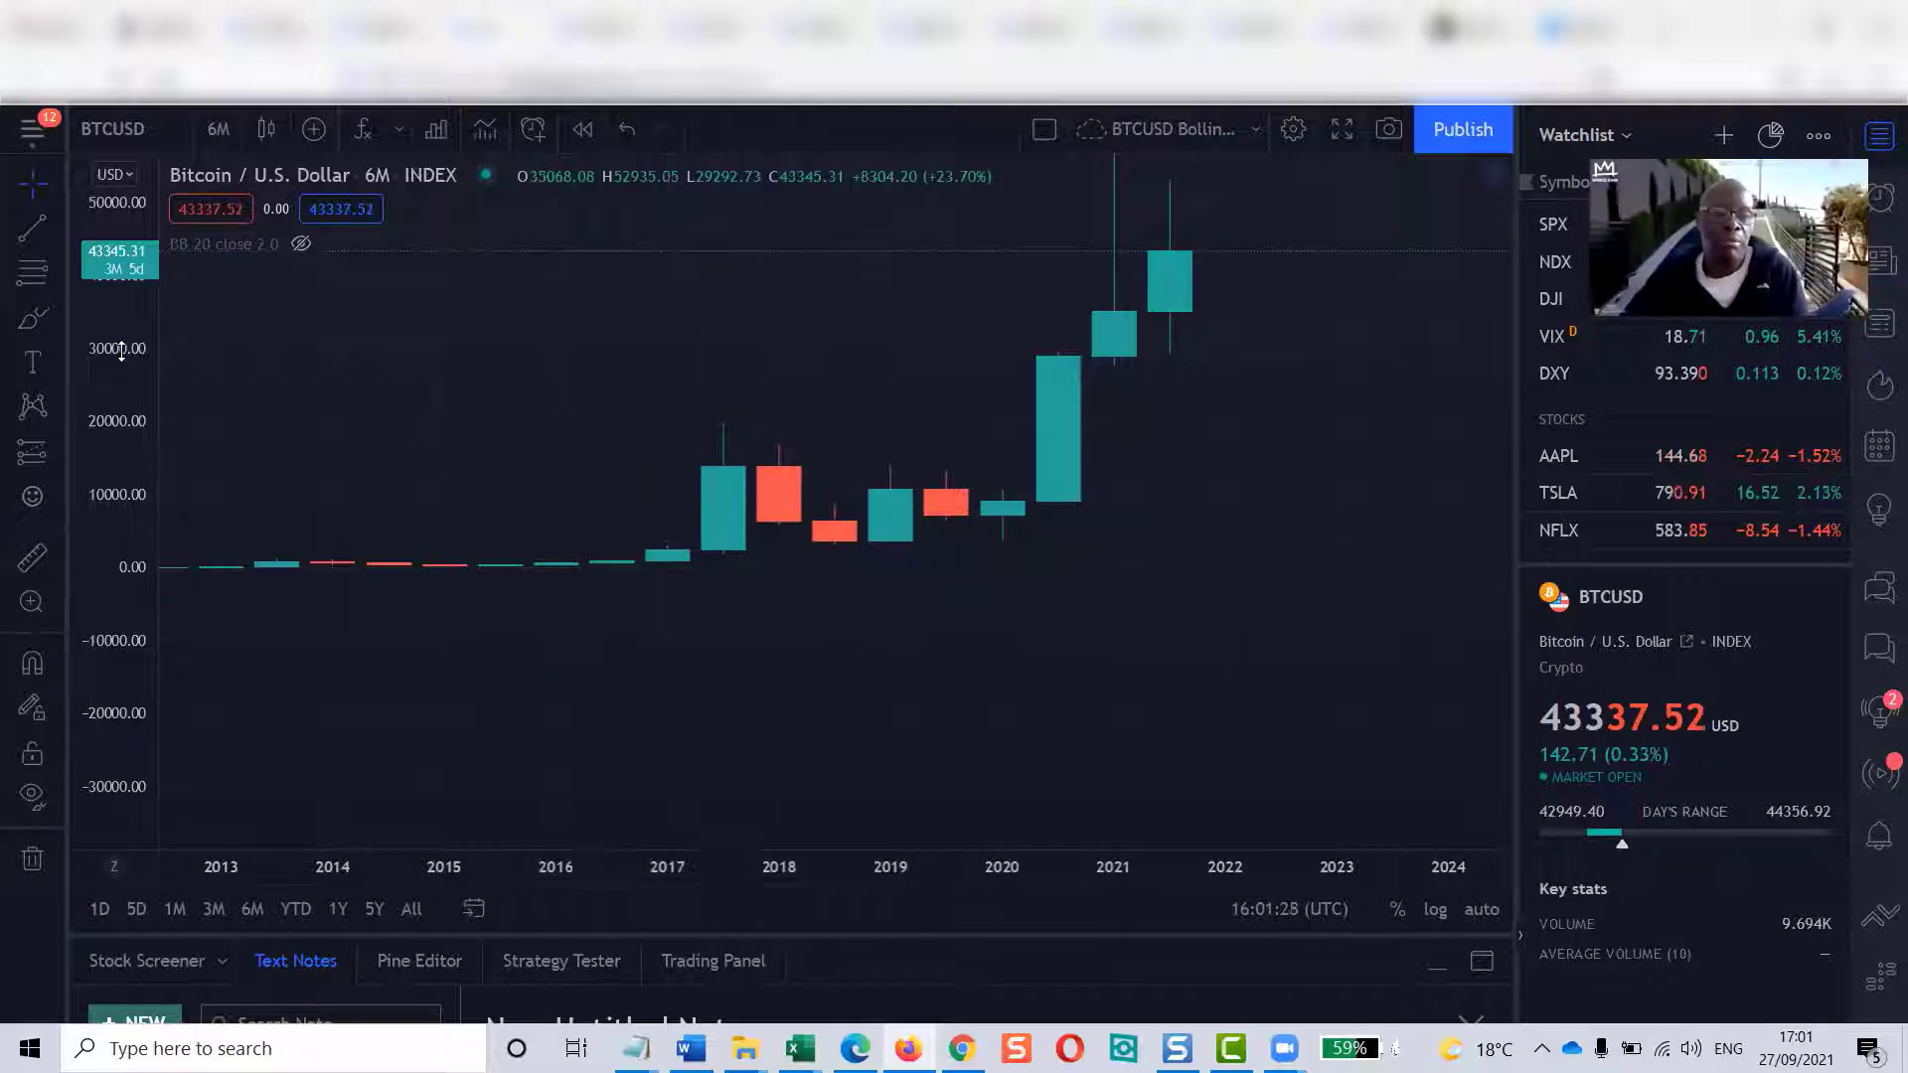
{"action": "left_click_drag", "start_coordinate": [121, 291], "coordinate": [665, 624]}
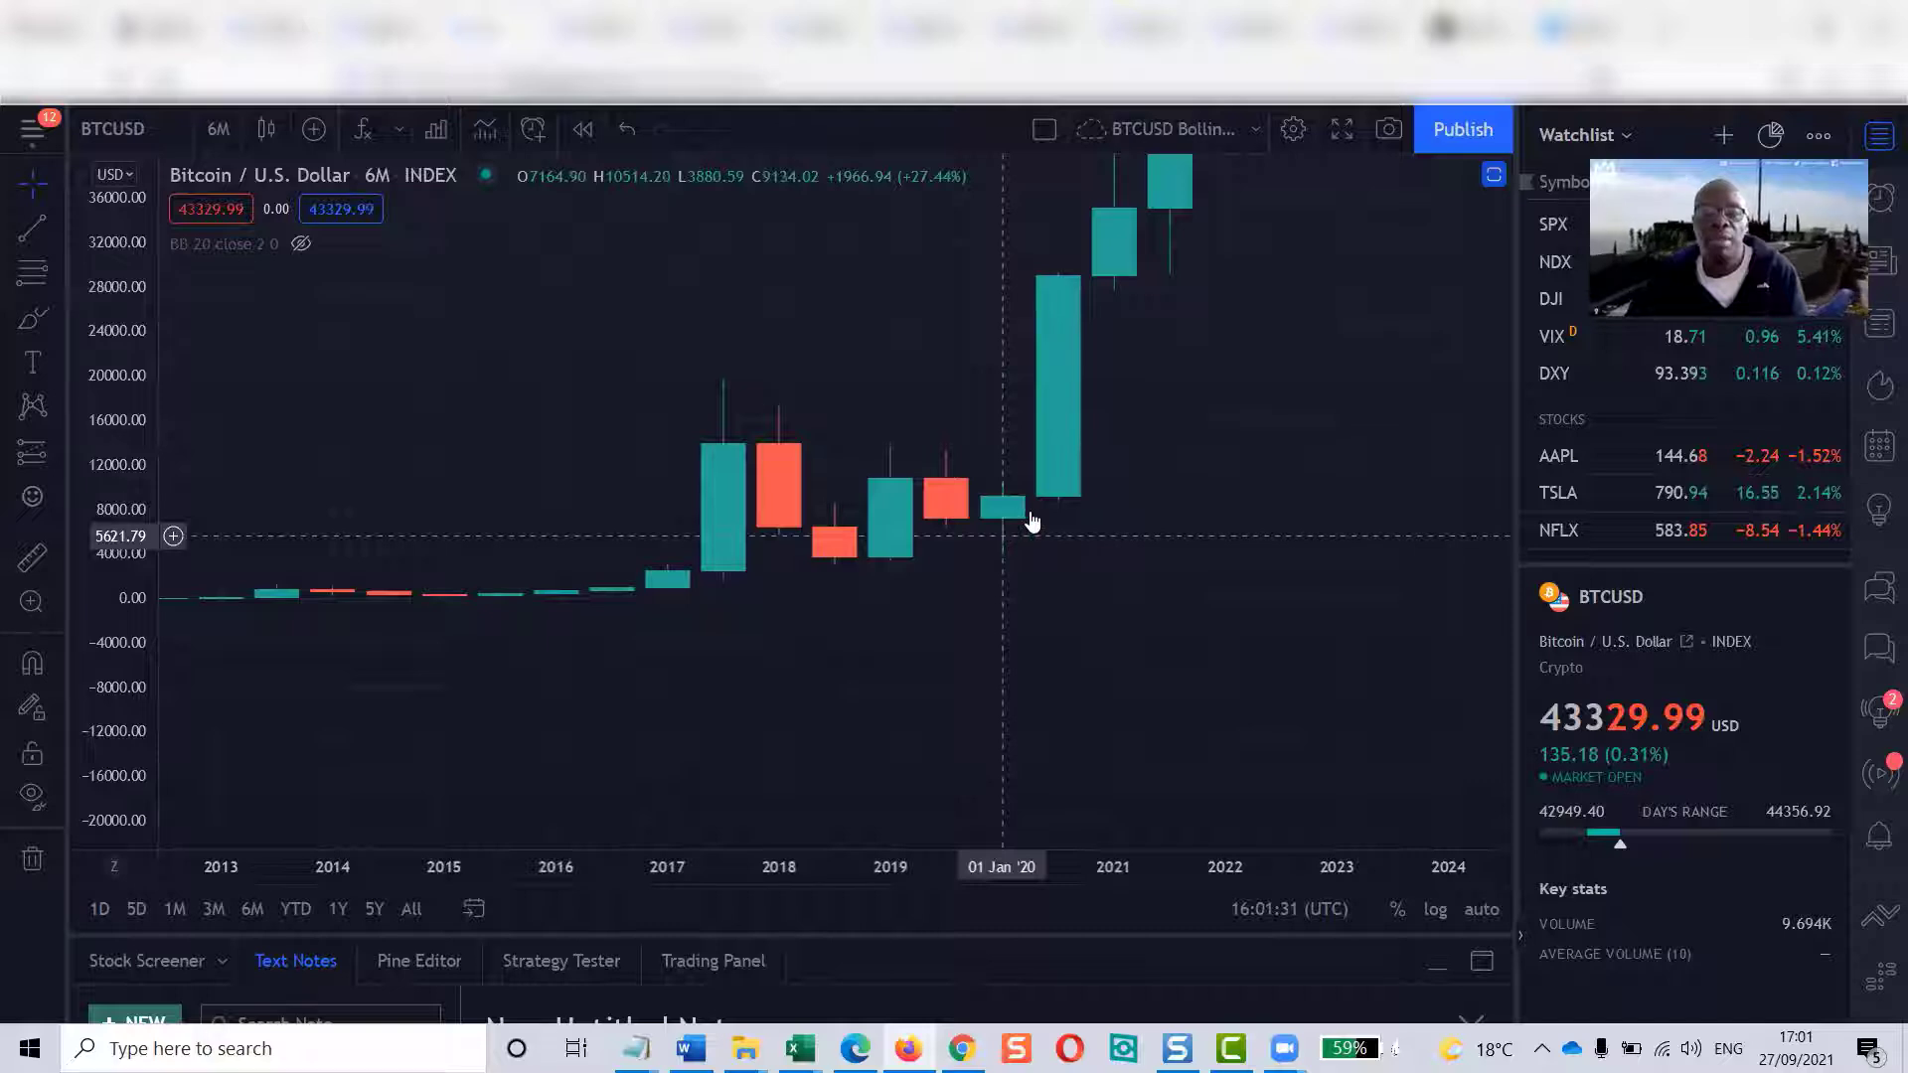
{"action": "left_click_drag", "start_coordinate": [898, 657], "coordinate": [706, 879]}
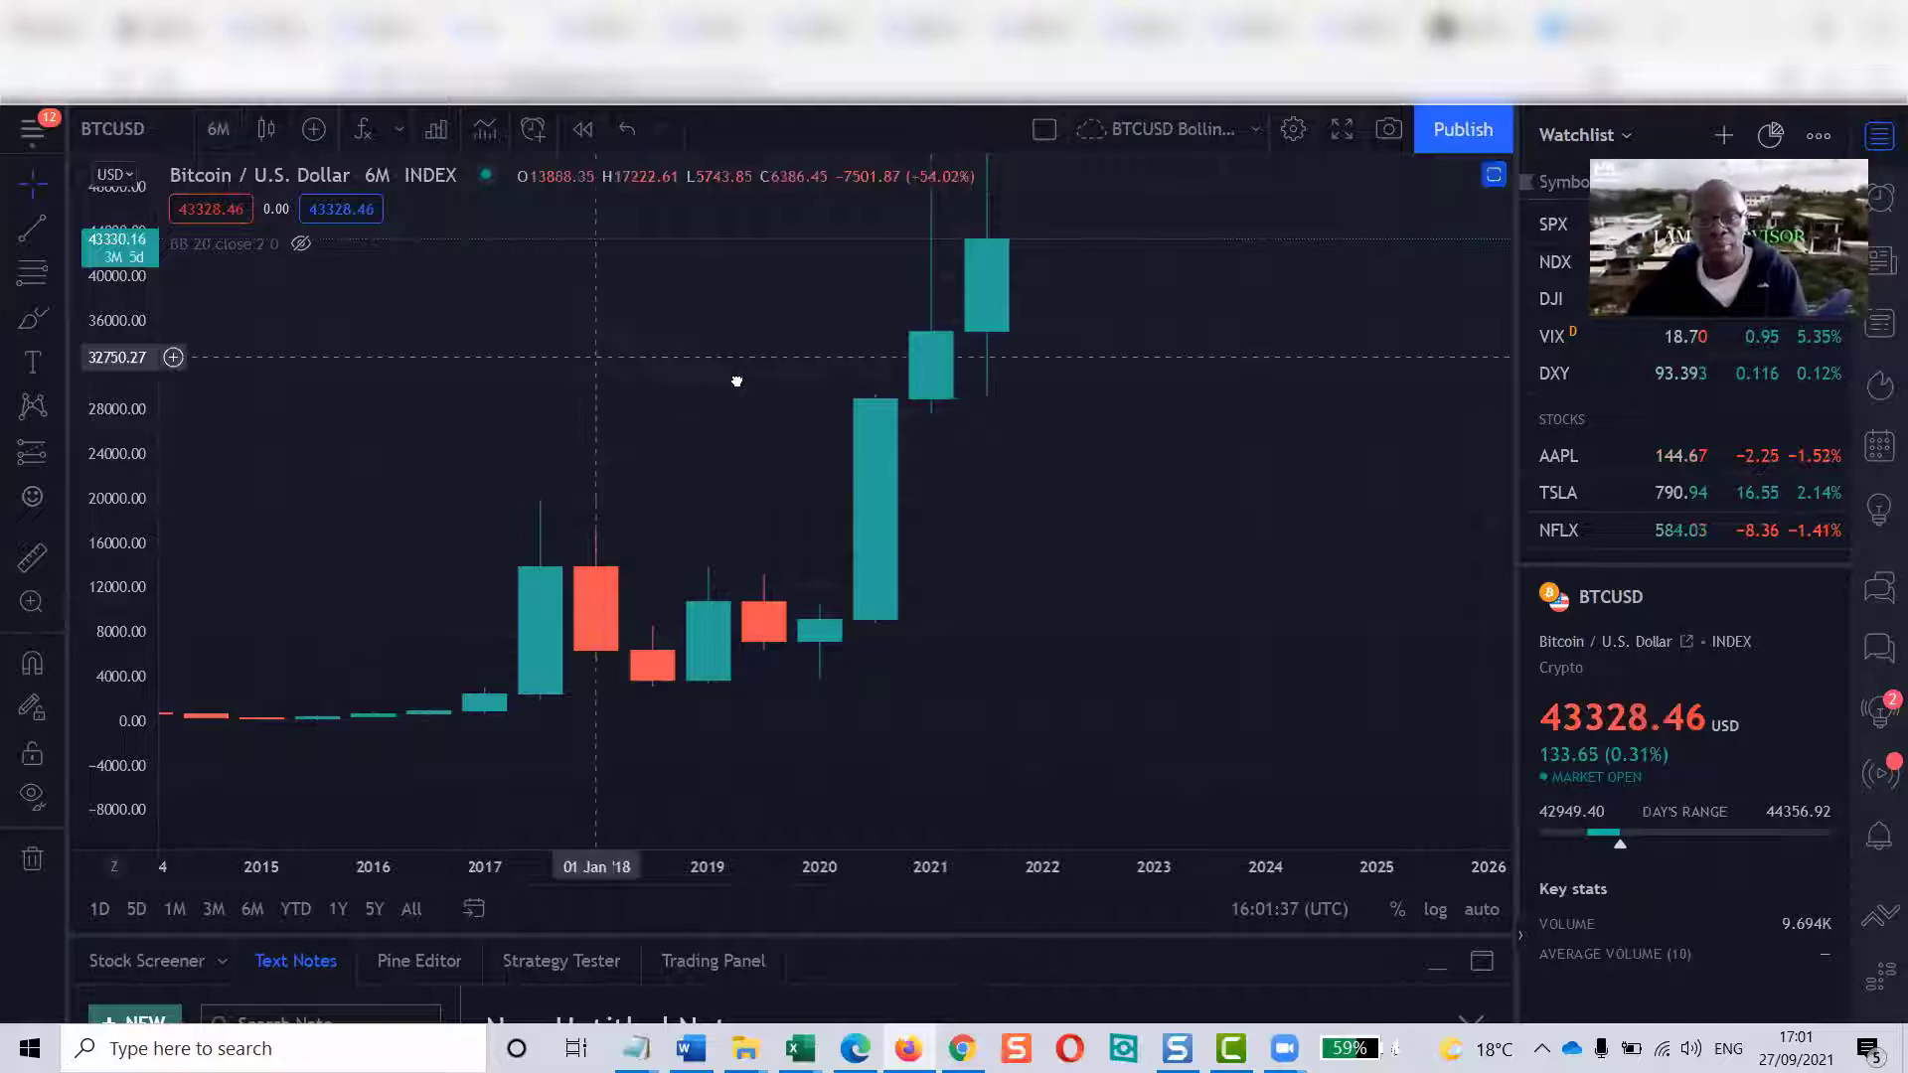
{"action": "left_click_drag", "start_coordinate": [784, 377], "coordinate": [885, 506]}
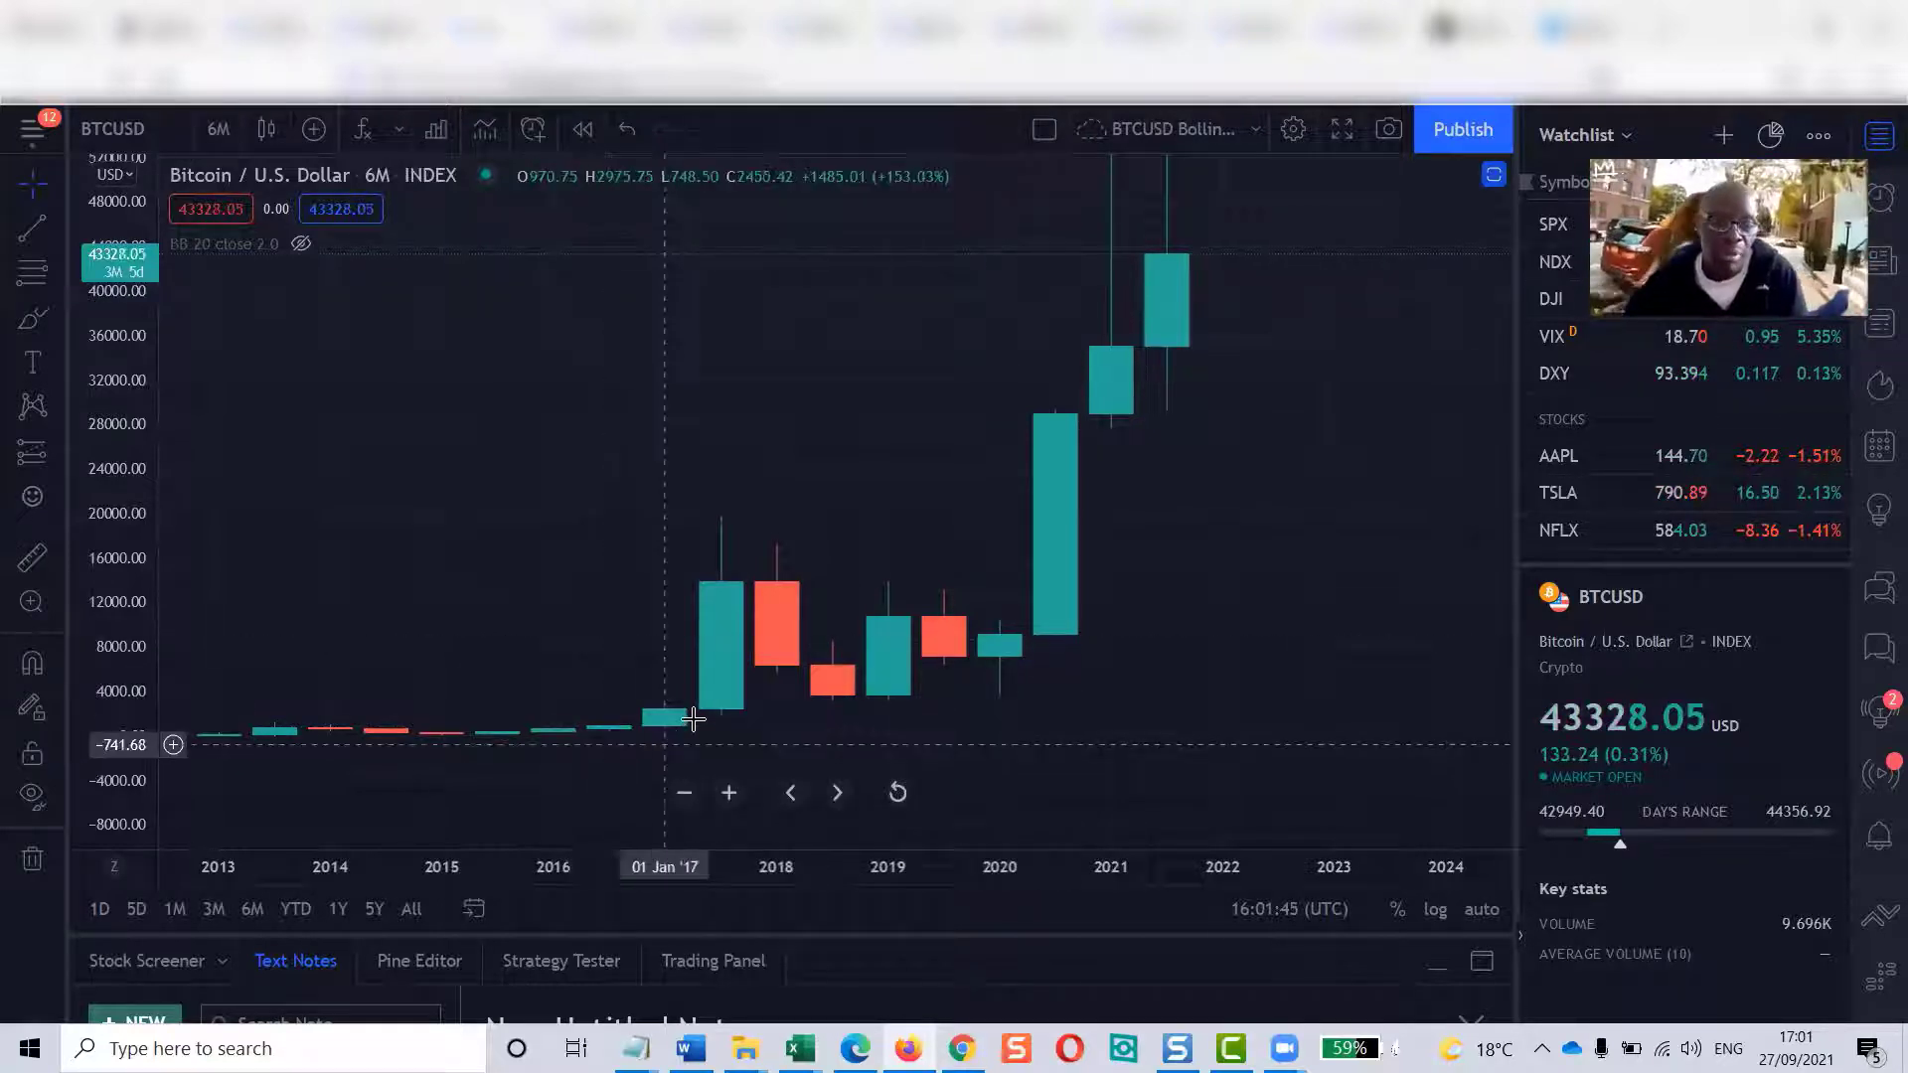
{"action": "scroll", "coordinate": [1088, 646], "scroll_direction": "down", "scroll_amount": 1}
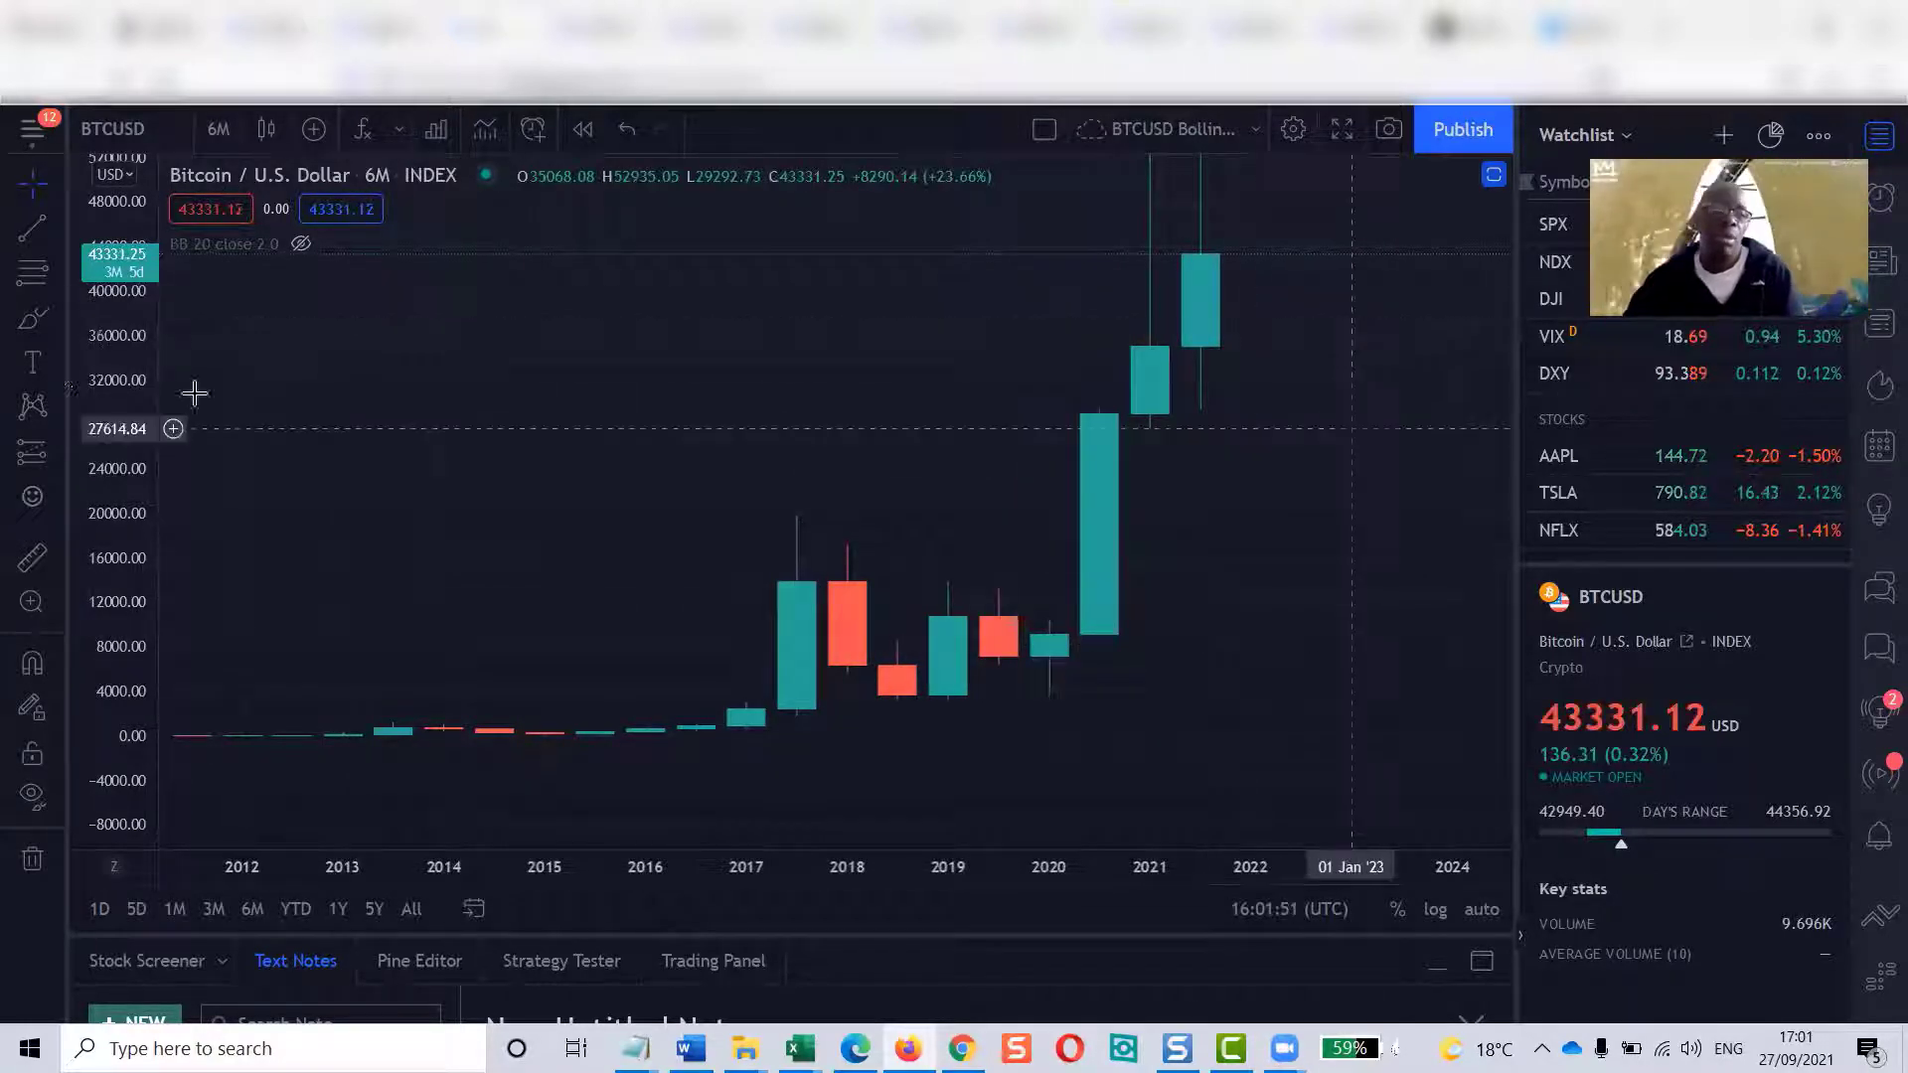
Compress the price axis until the 2021 high's top wick fits in view
{"action": "left_click_drag", "start_coordinate": [121, 495], "coordinate": [122, 528]}
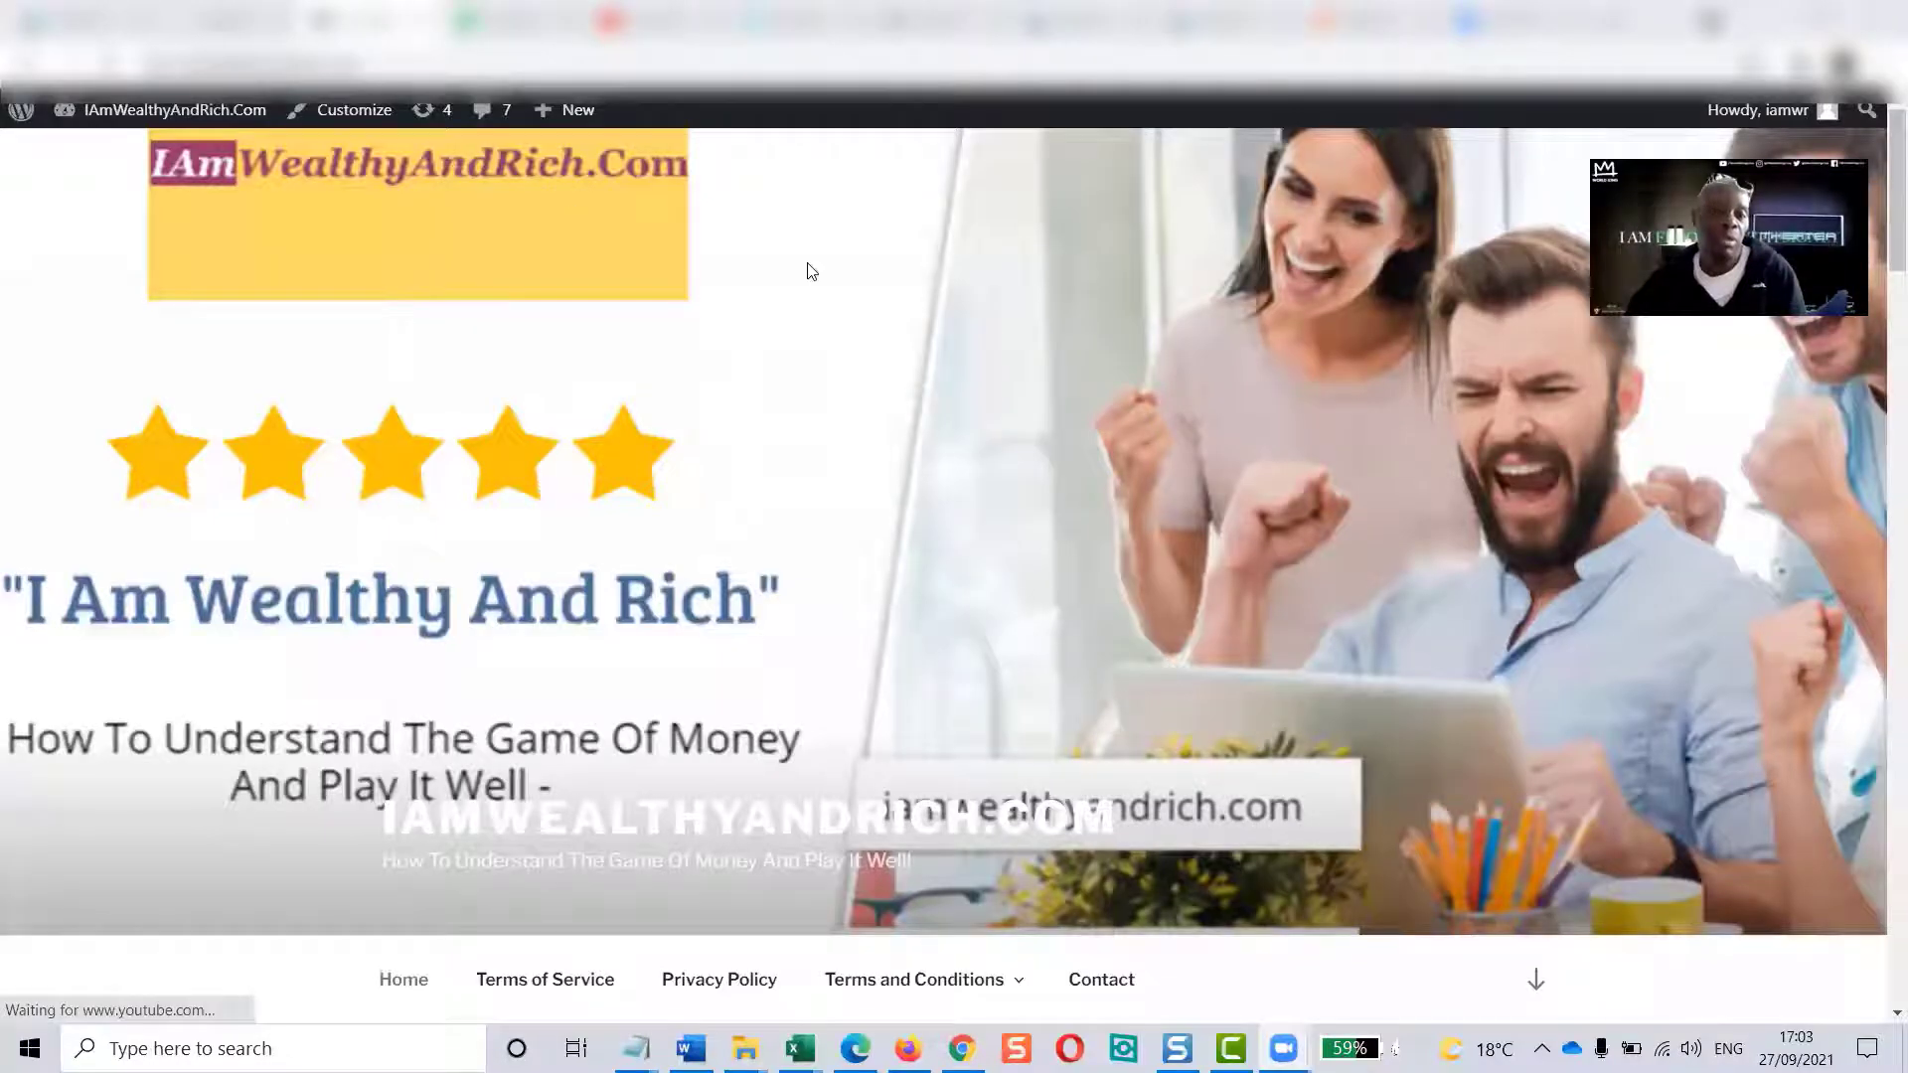
Scroll to the sidebar's free investment strategy signup form and highlight its headline
{"action": "scroll", "coordinate": [1297, 426], "scroll_direction": "down", "scroll_amount": 3}
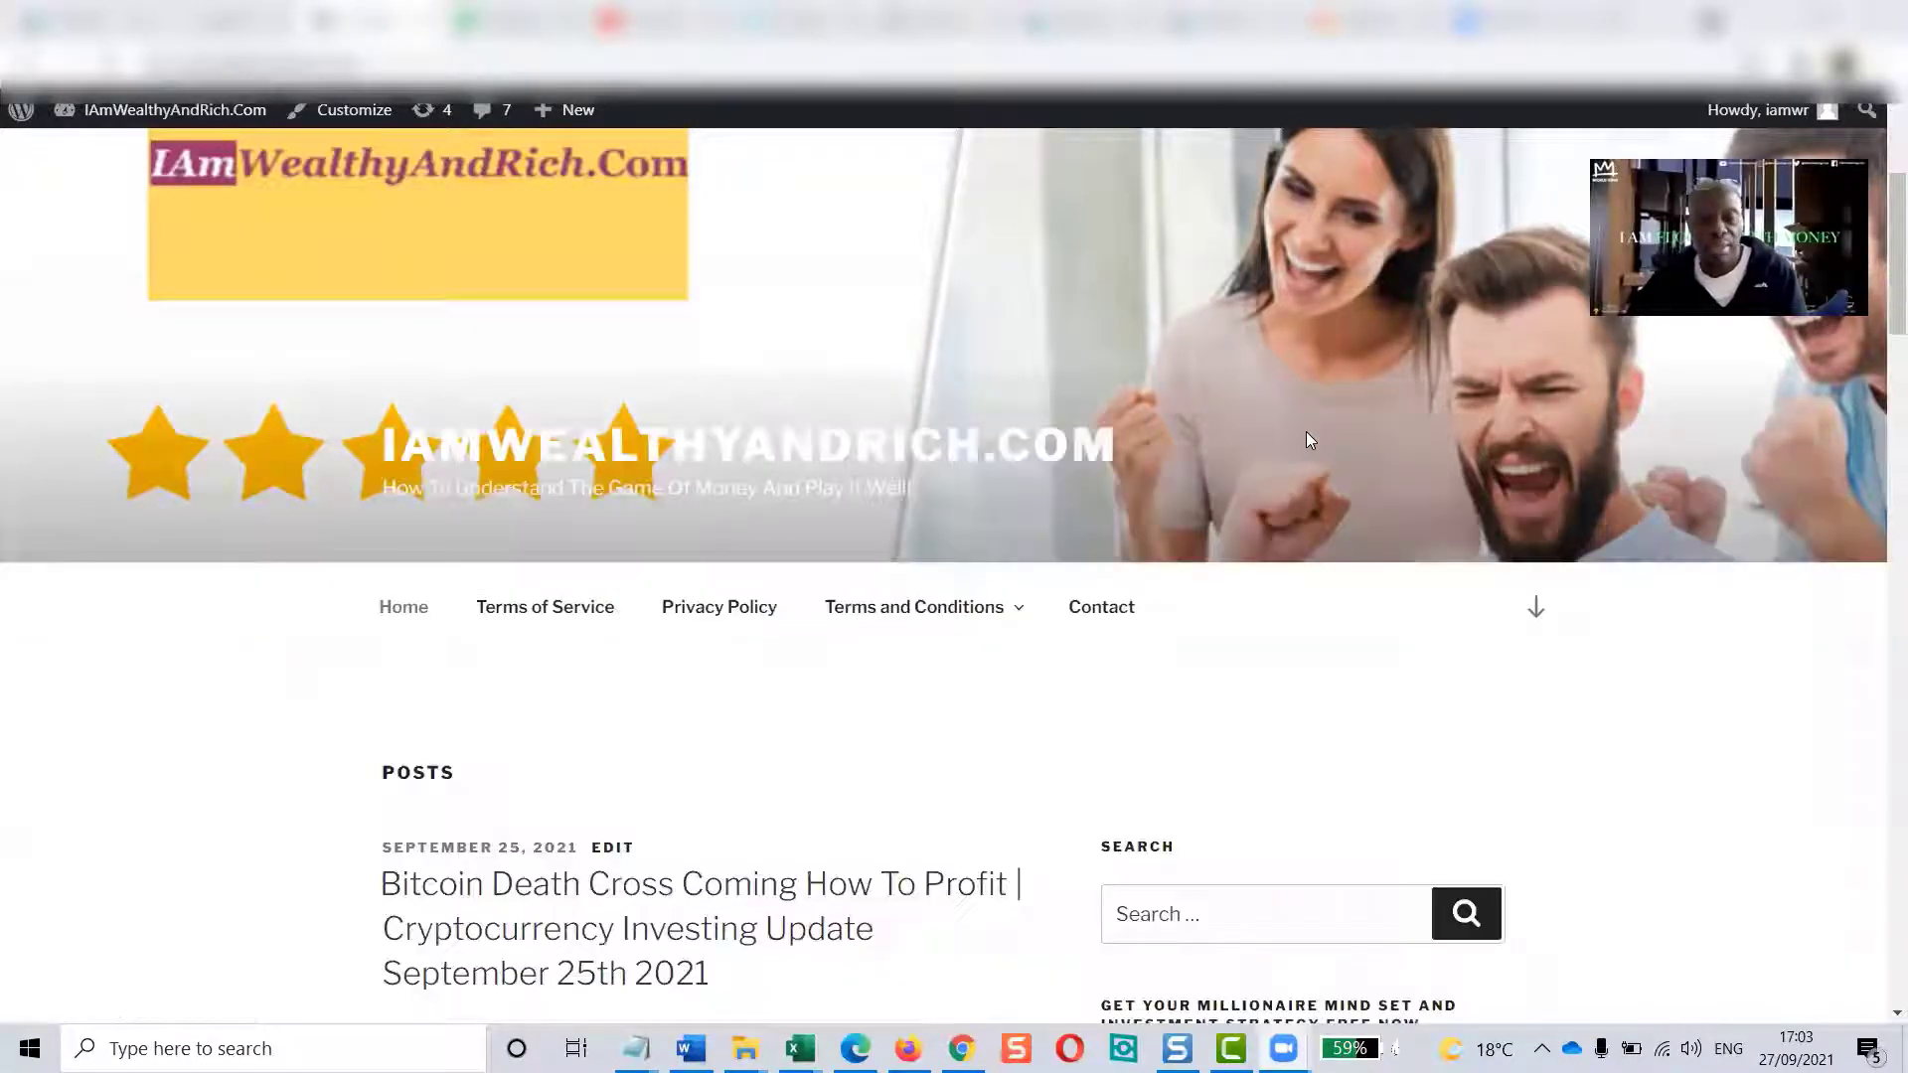
{"action": "scroll", "coordinate": [1305, 440], "scroll_direction": "down", "scroll_amount": 1}
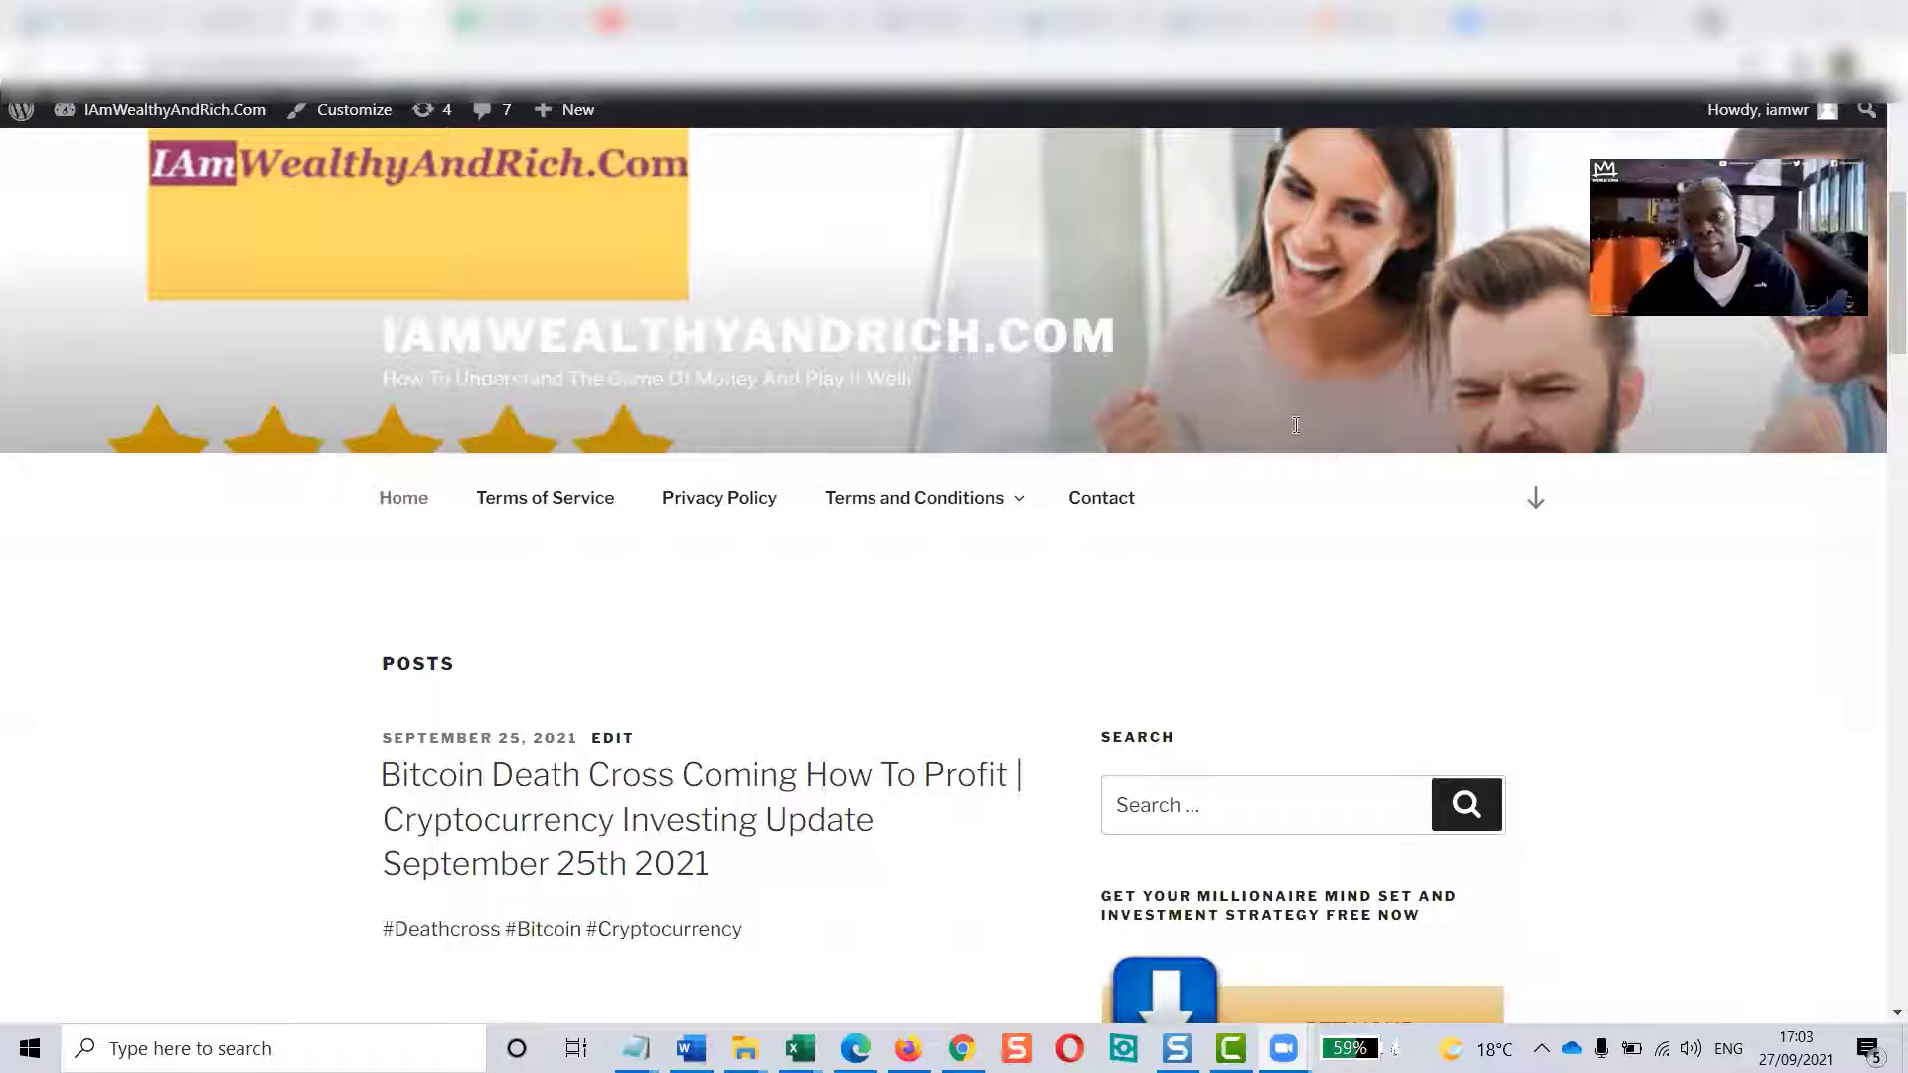
{"action": "scroll", "coordinate": [1316, 421], "scroll_direction": "down", "scroll_amount": 5}
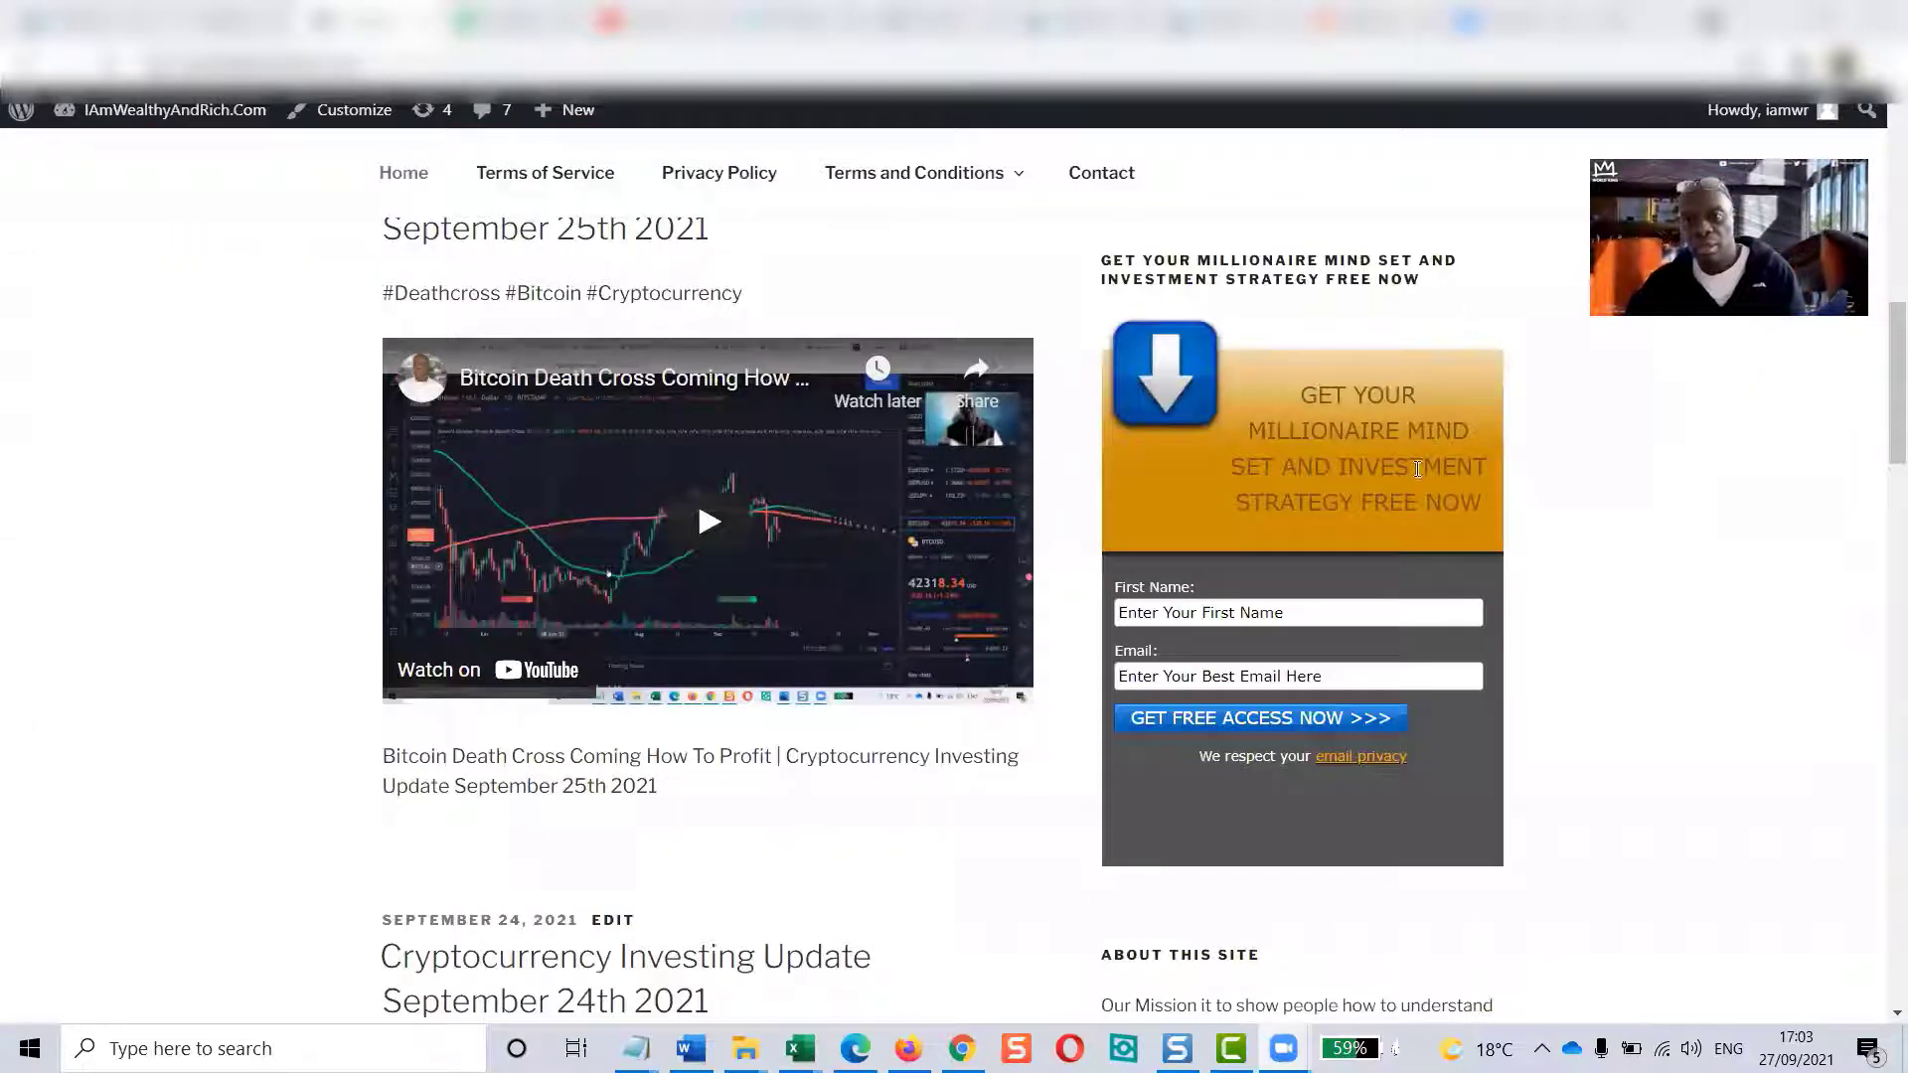
{"action": "triple_click", "coordinate": [1463, 513]}
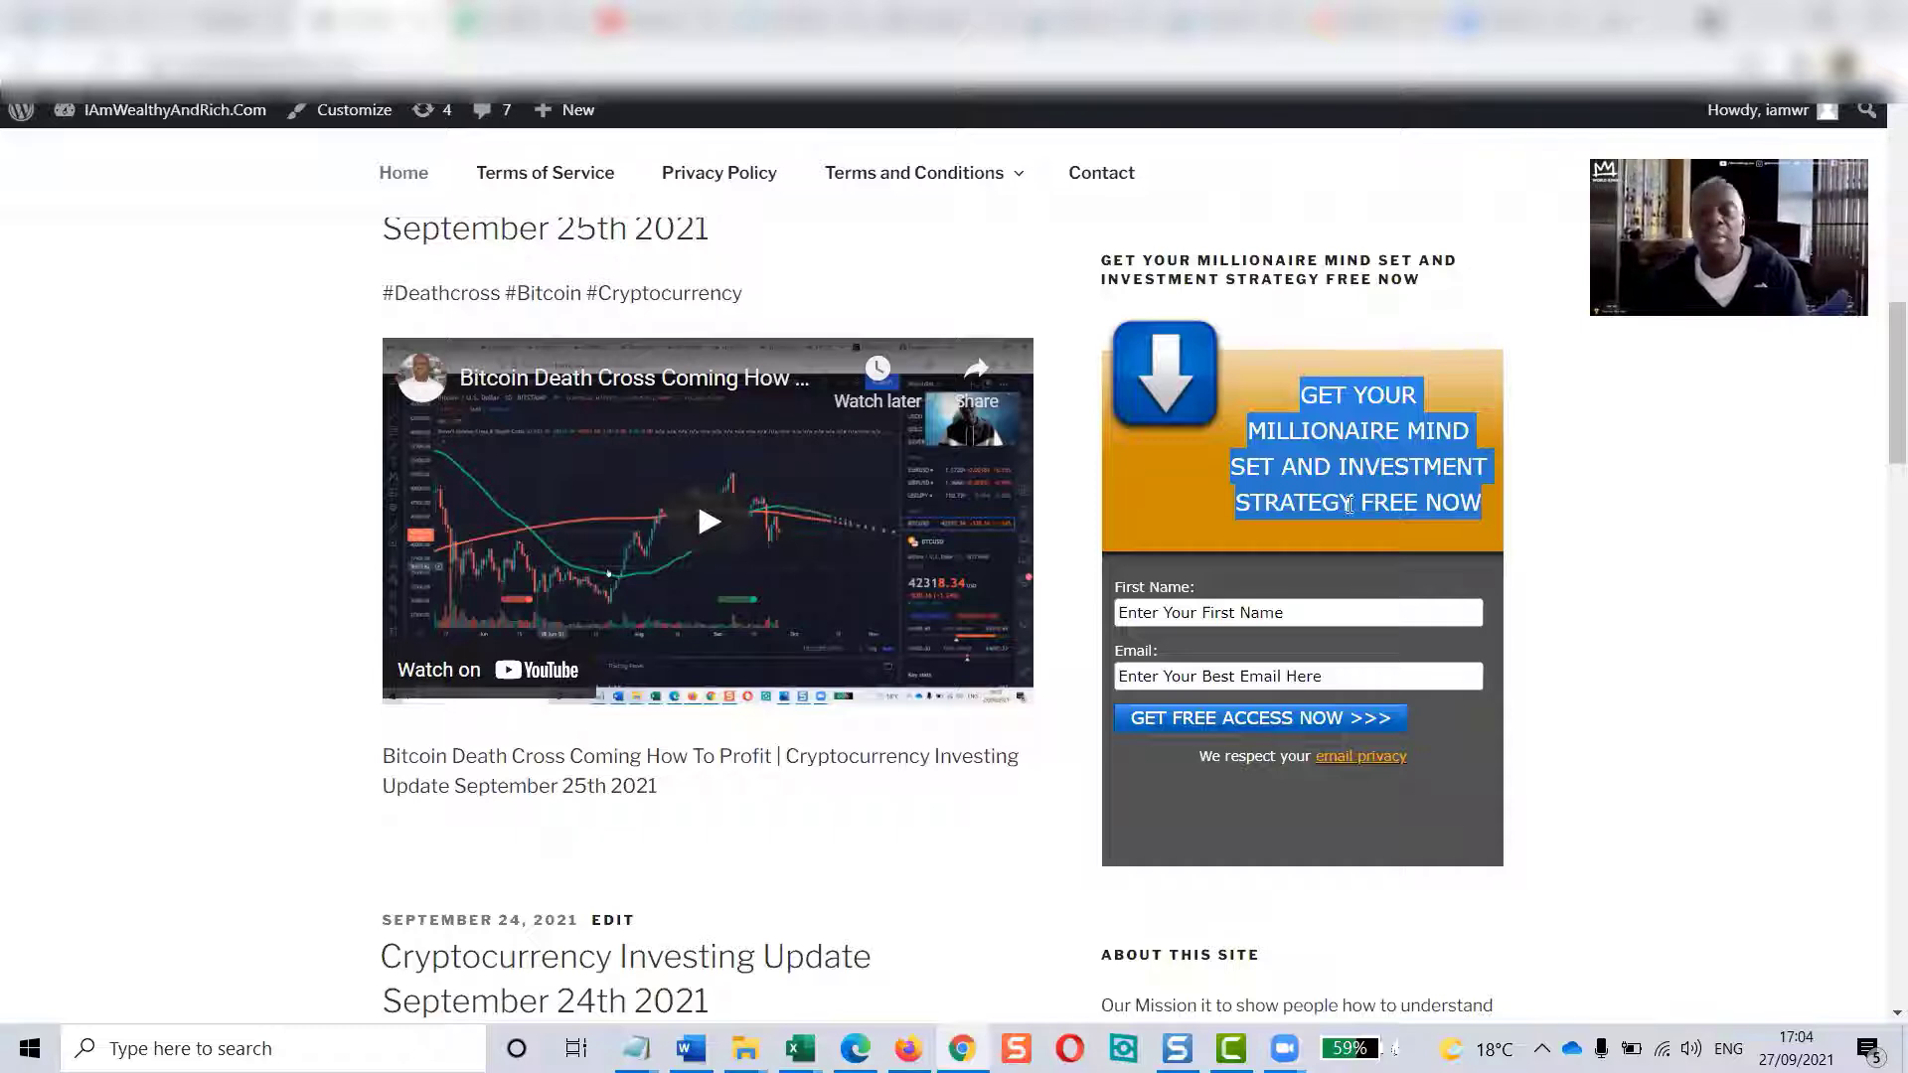
{"action": "scroll", "coordinate": [1320, 599], "scroll_direction": "down", "scroll_amount": 1}
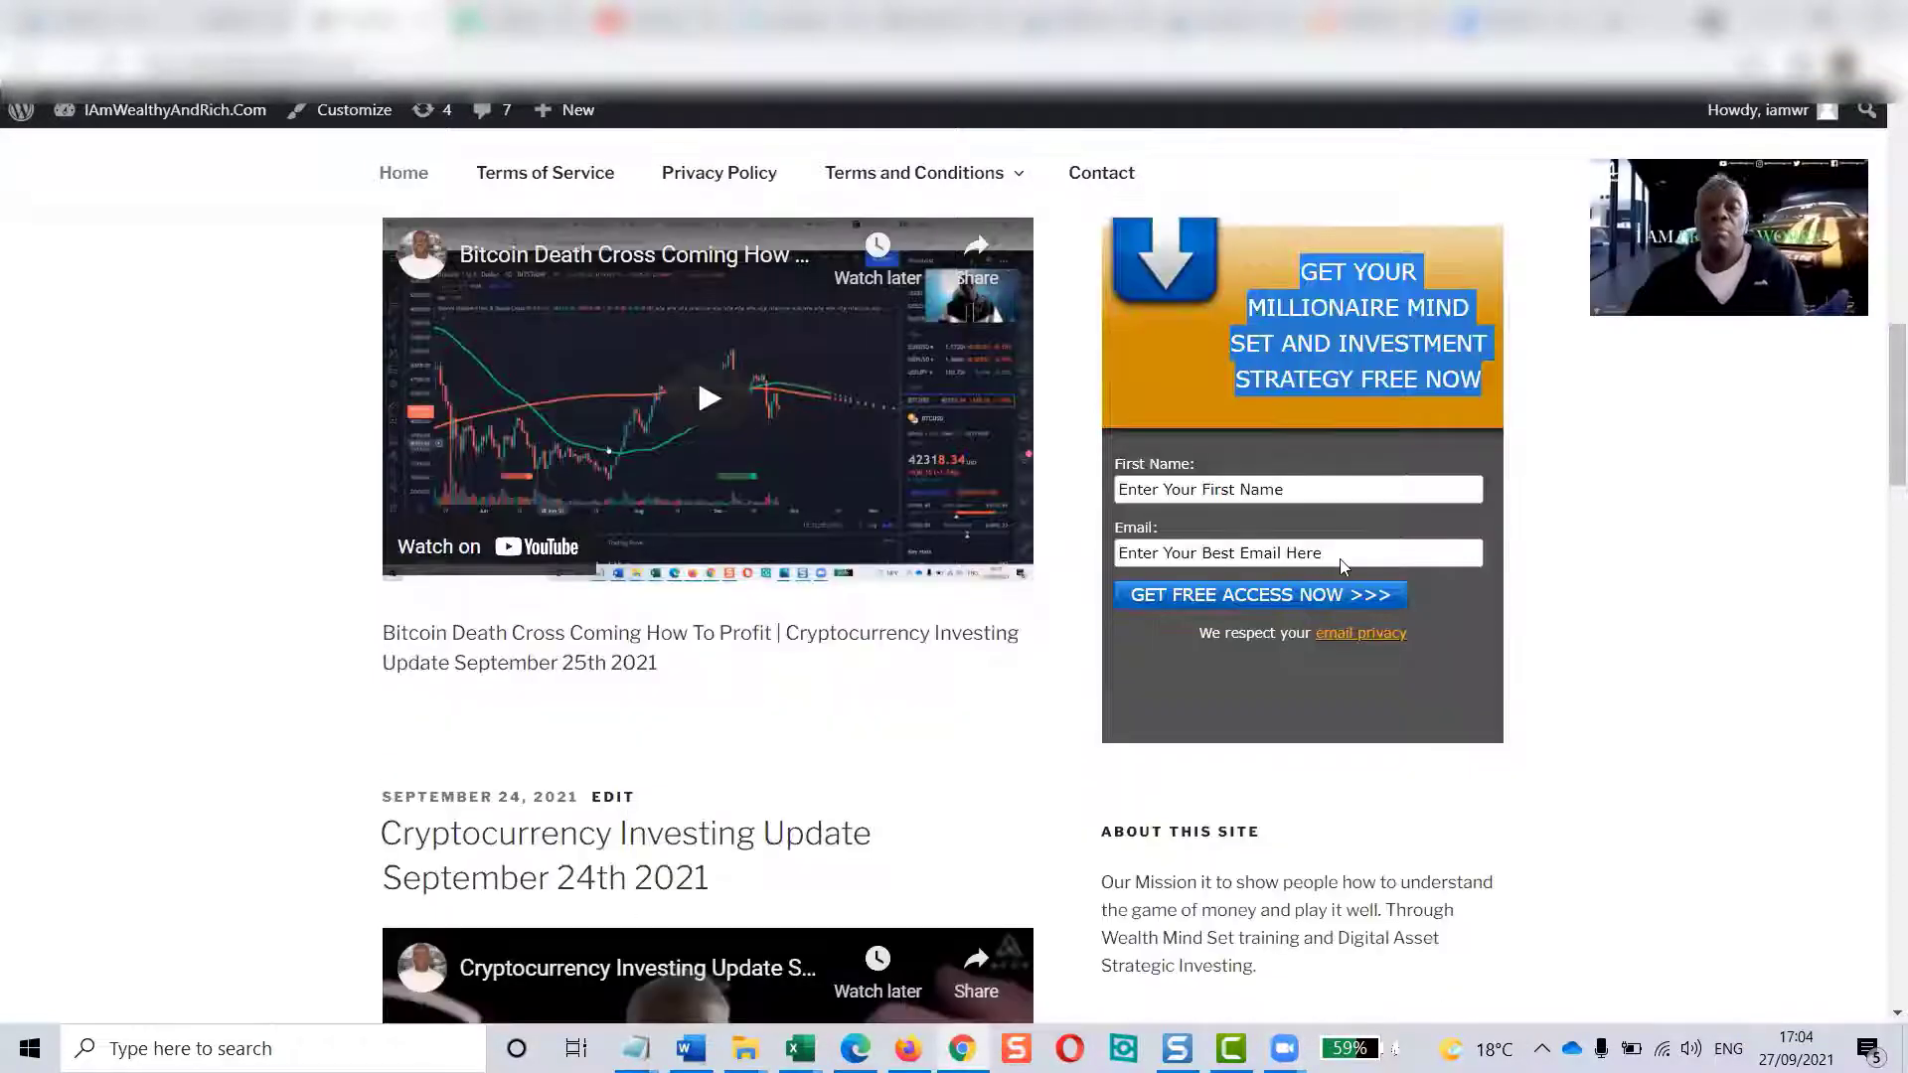
{"action": "scroll", "coordinate": [1340, 559], "scroll_direction": "up", "scroll_amount": 4}
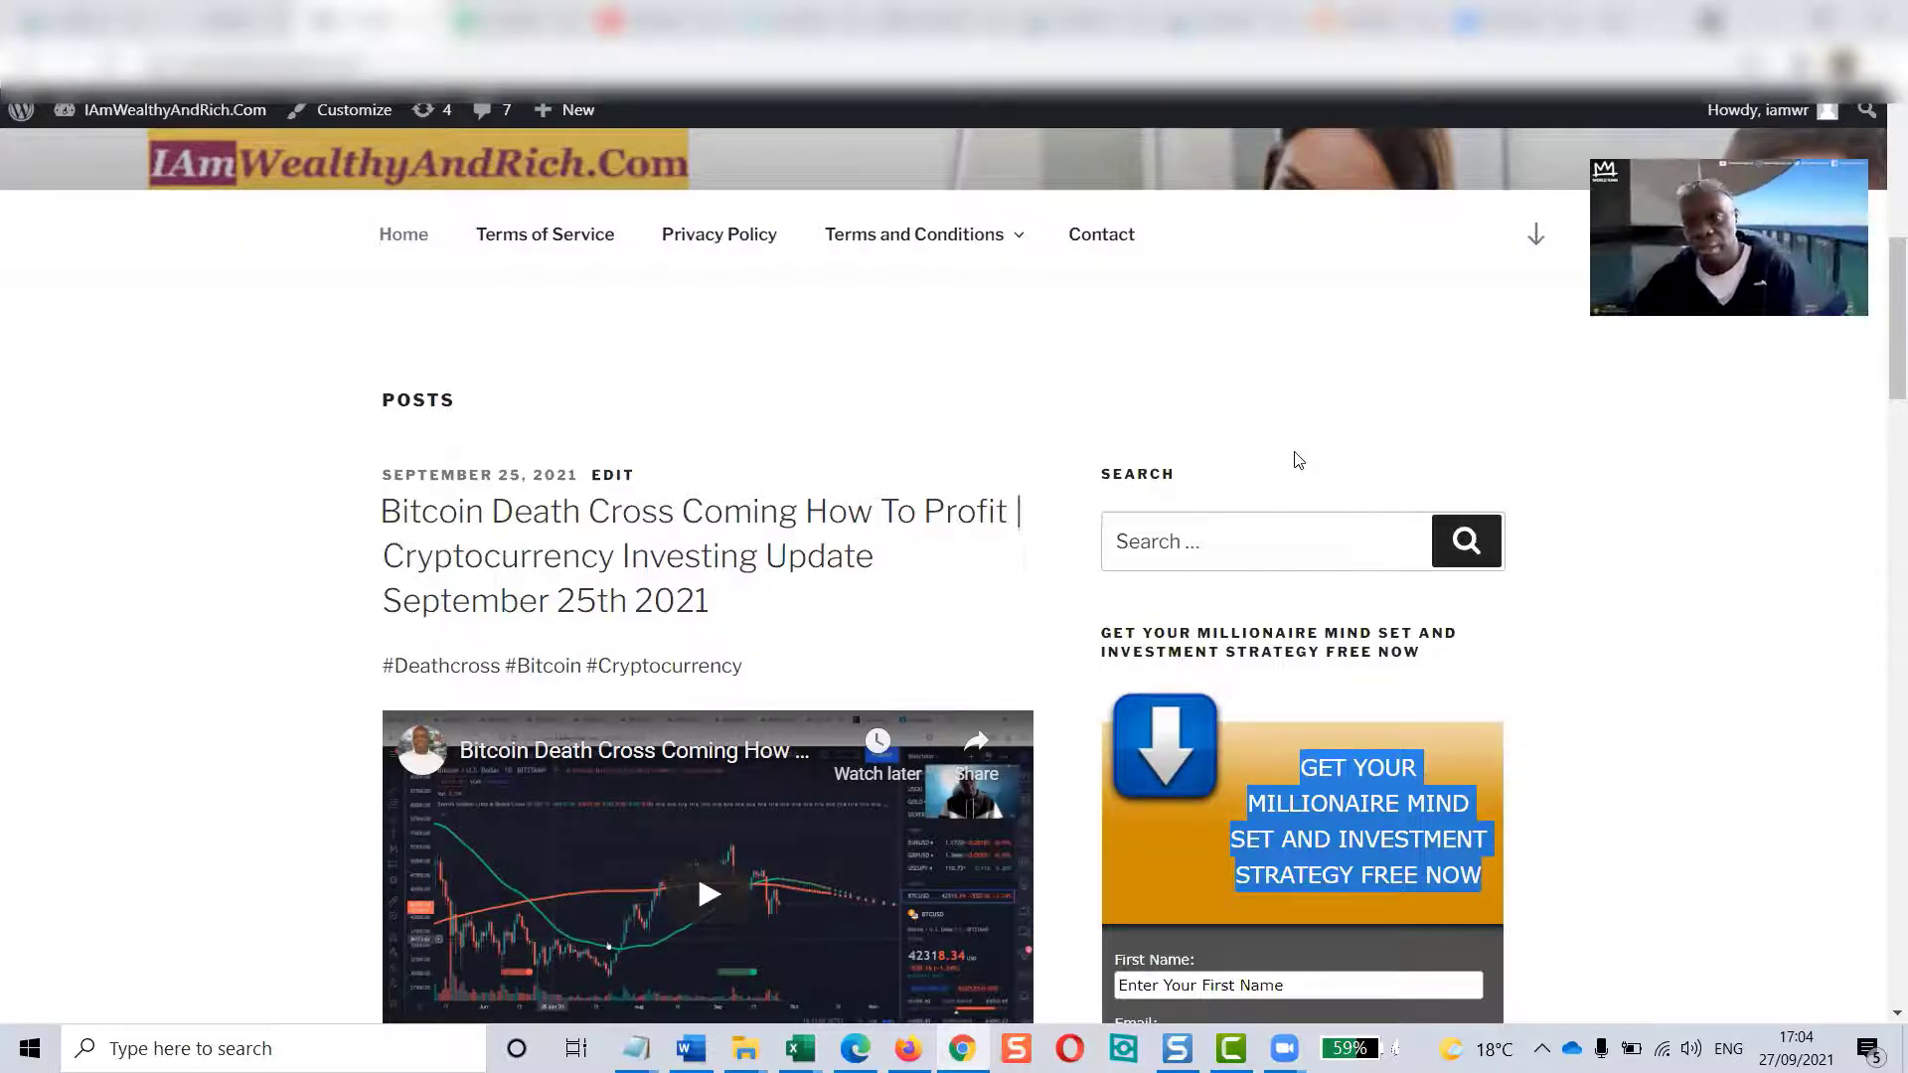
{"action": "scroll", "coordinate": [1501, 736], "scroll_direction": "down", "scroll_amount": 1}
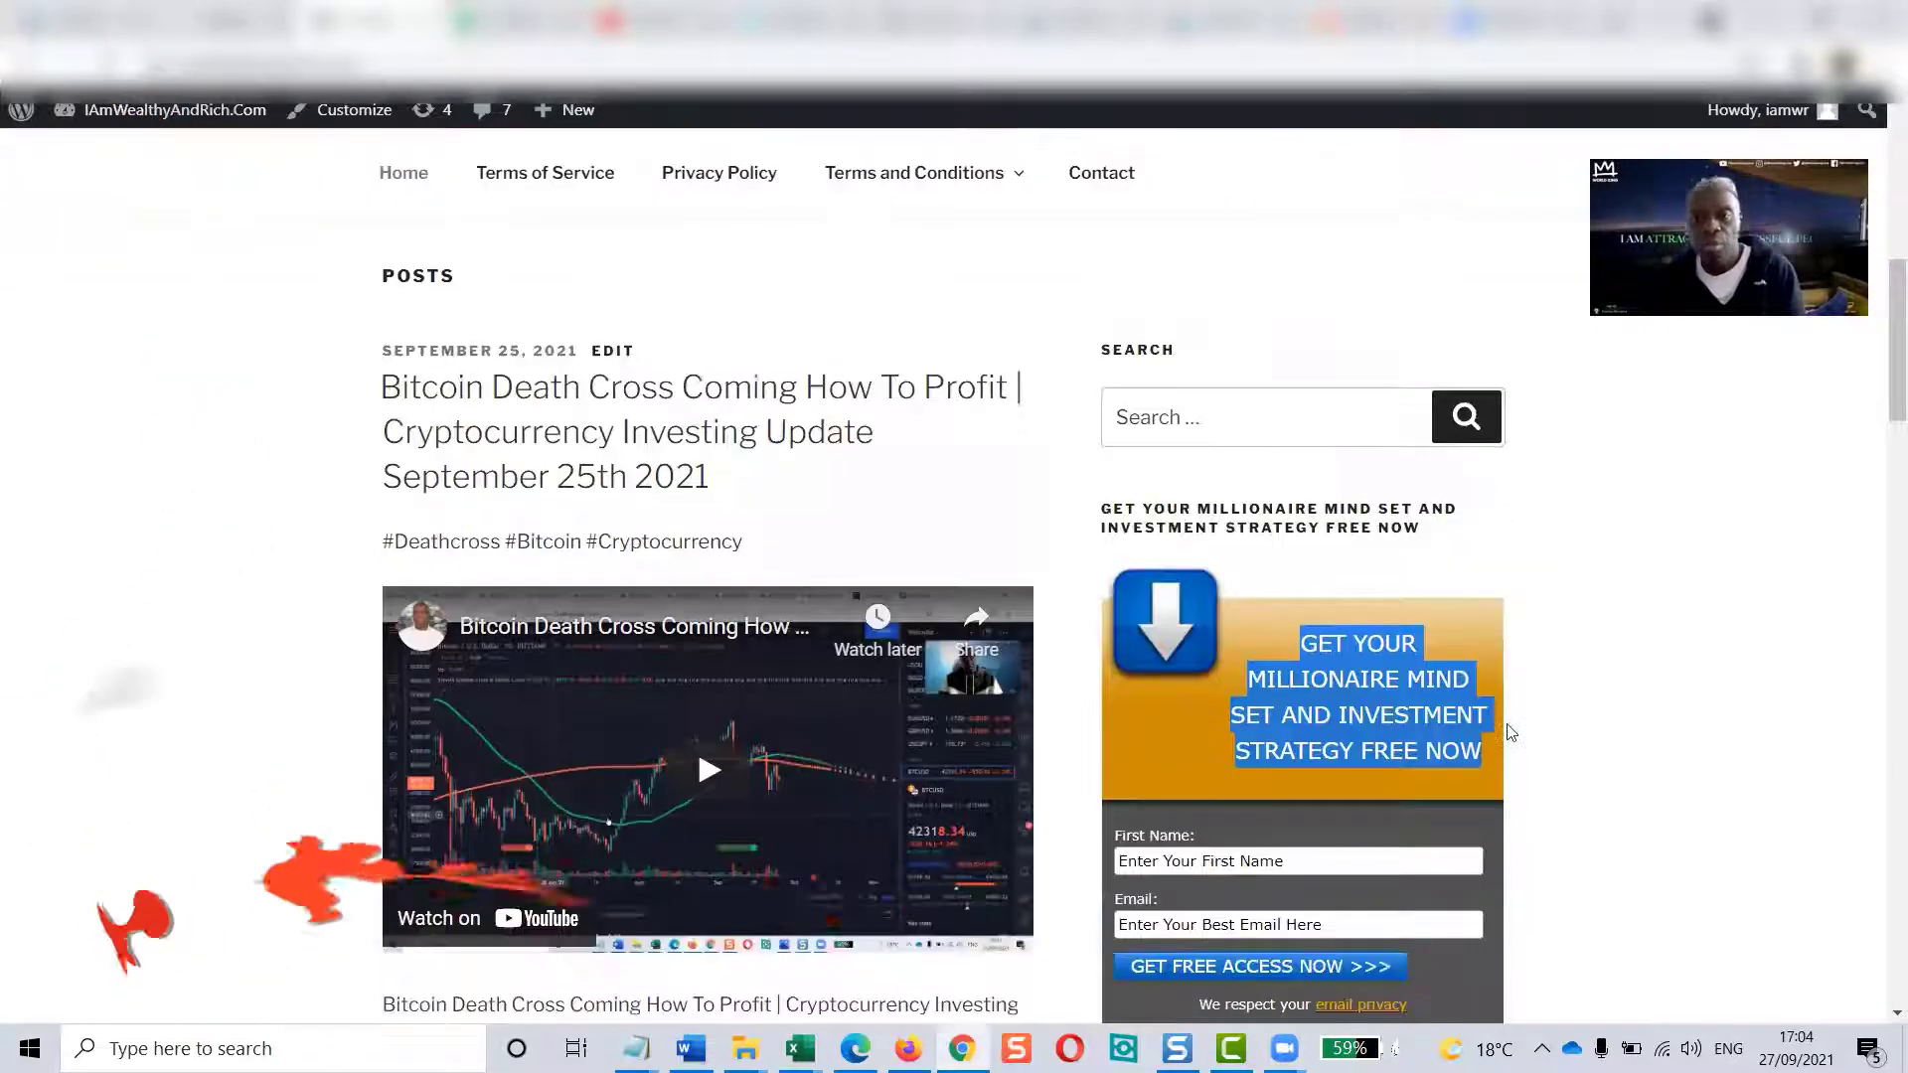
{"action": "left_click", "coordinate": [1517, 699]}
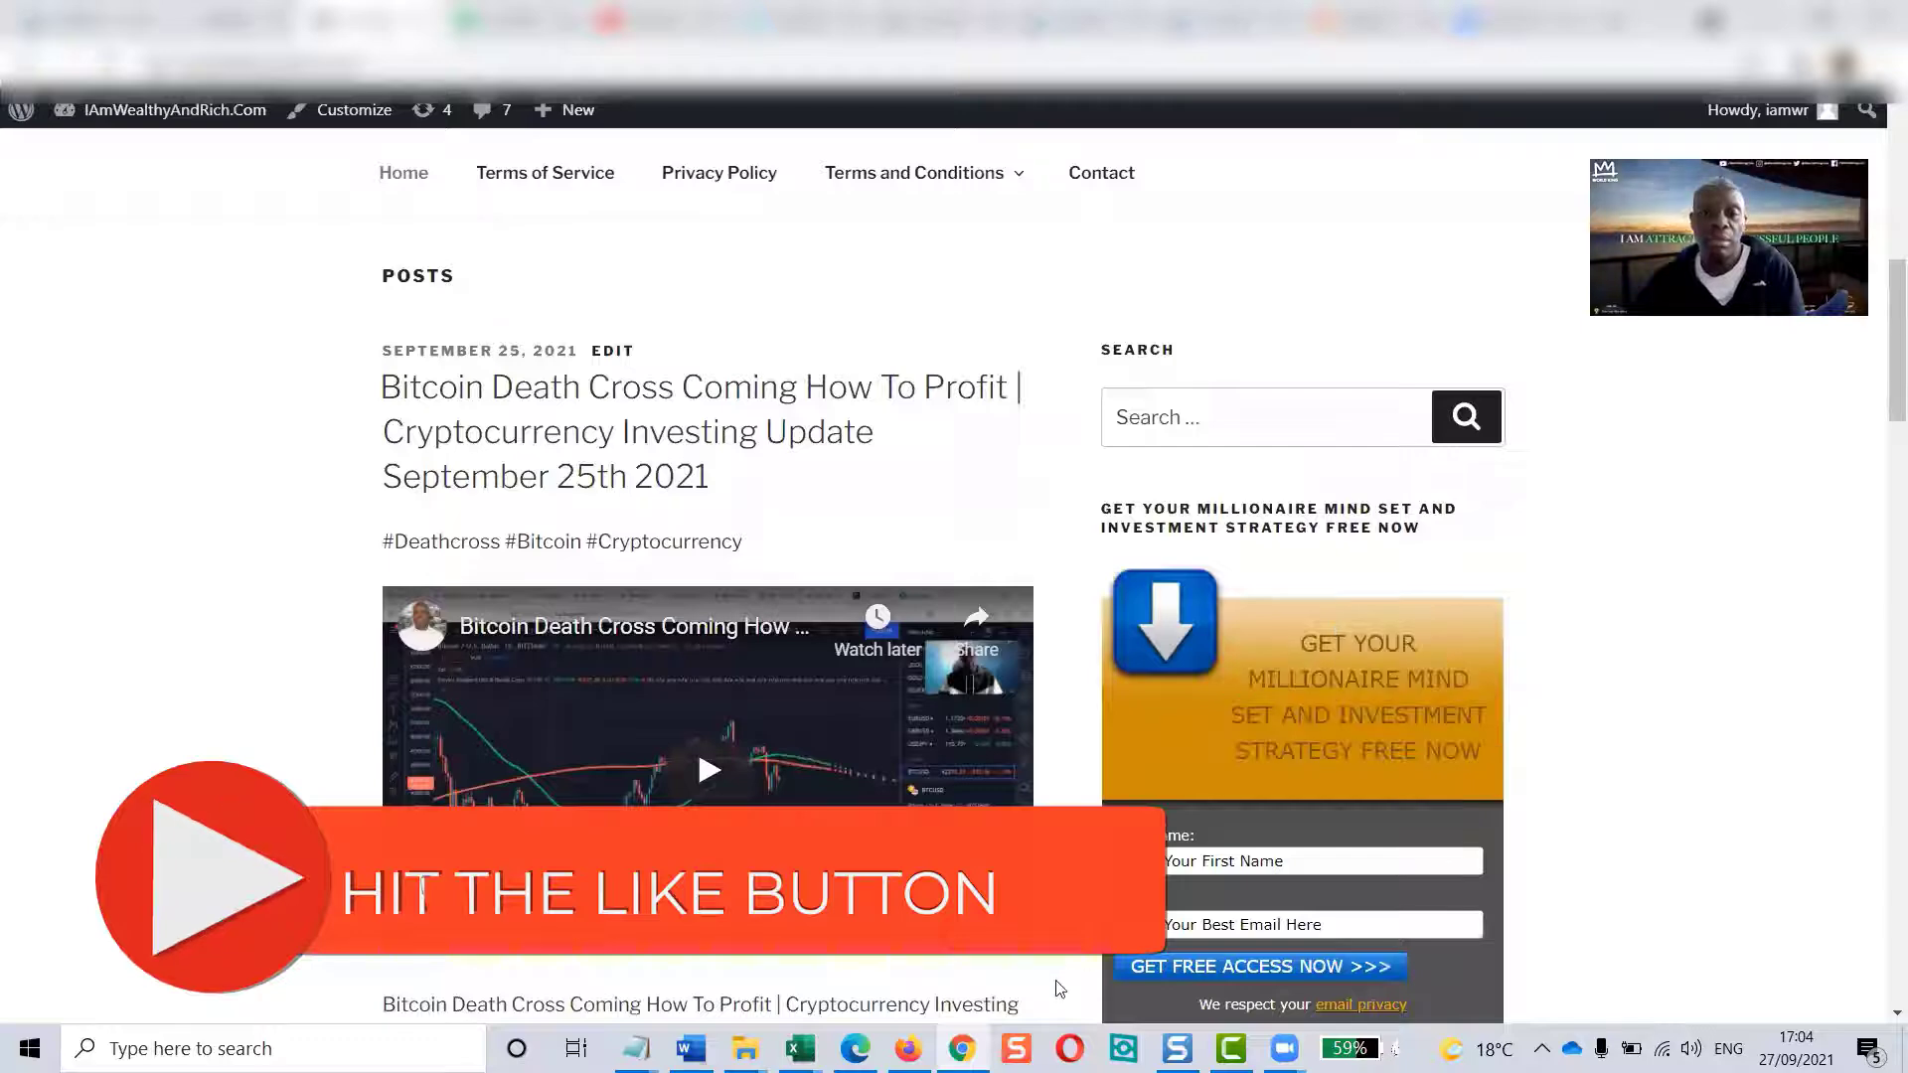